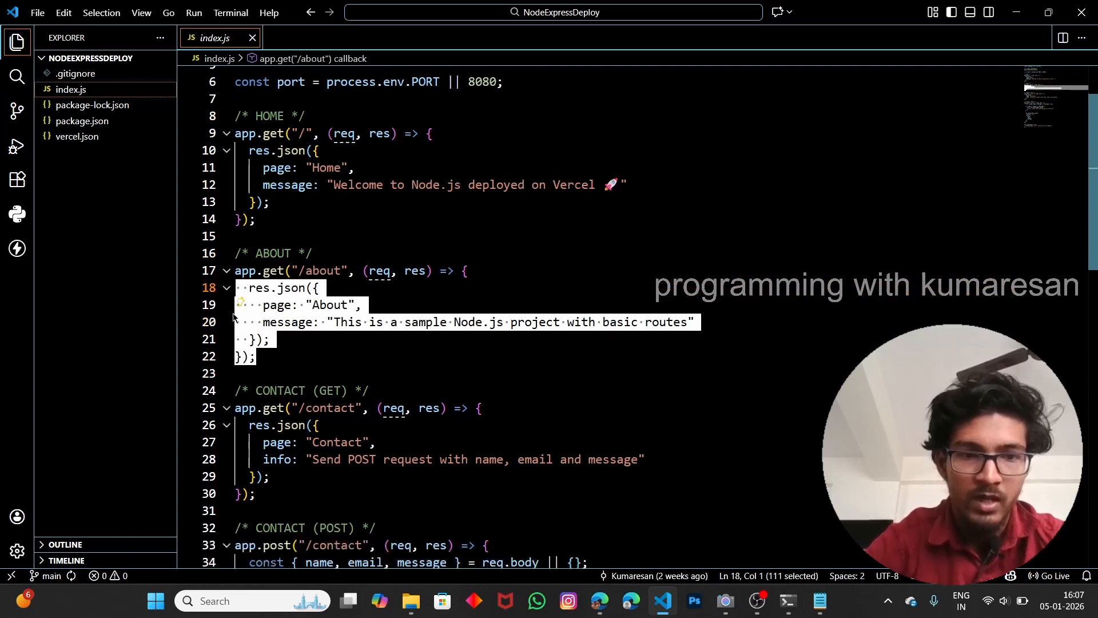
Review the about, contact GET and contact POST route handlers in index.js
left_click_drag(236, 420, 233, 314)
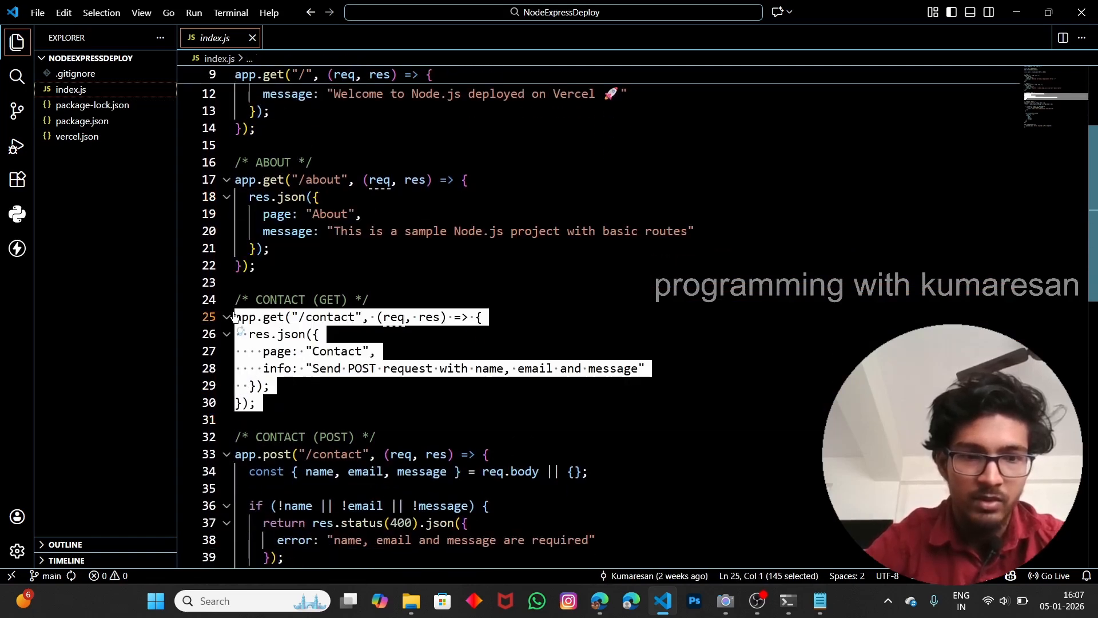
scroll(251, 400, "down", 3)
left_click_drag(264, 466, 263, 426)
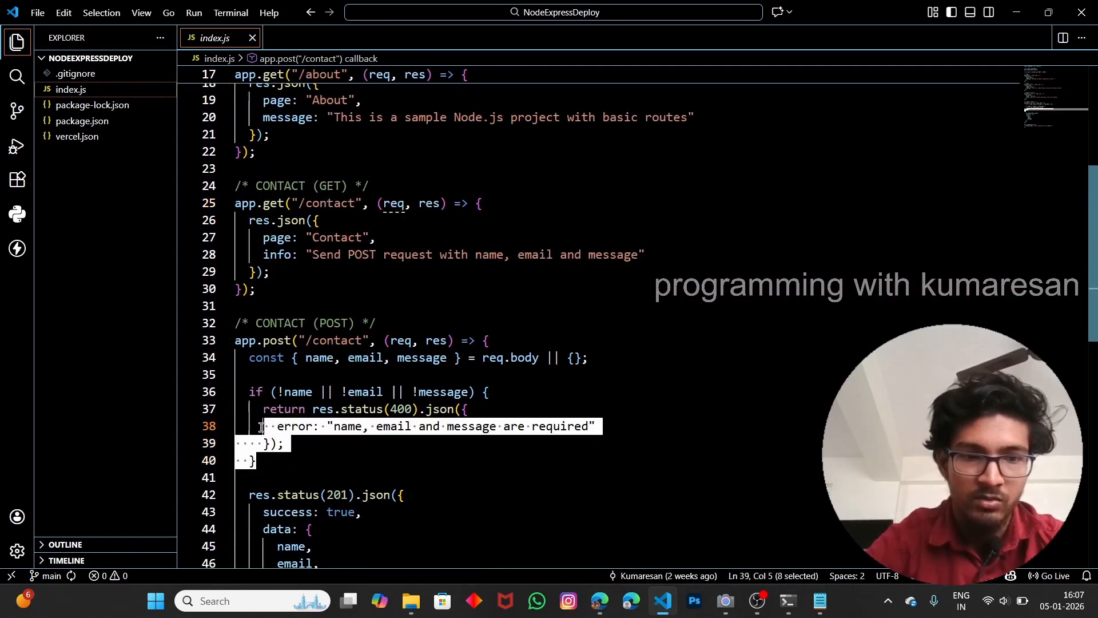
scroll(324, 408, "down", 2)
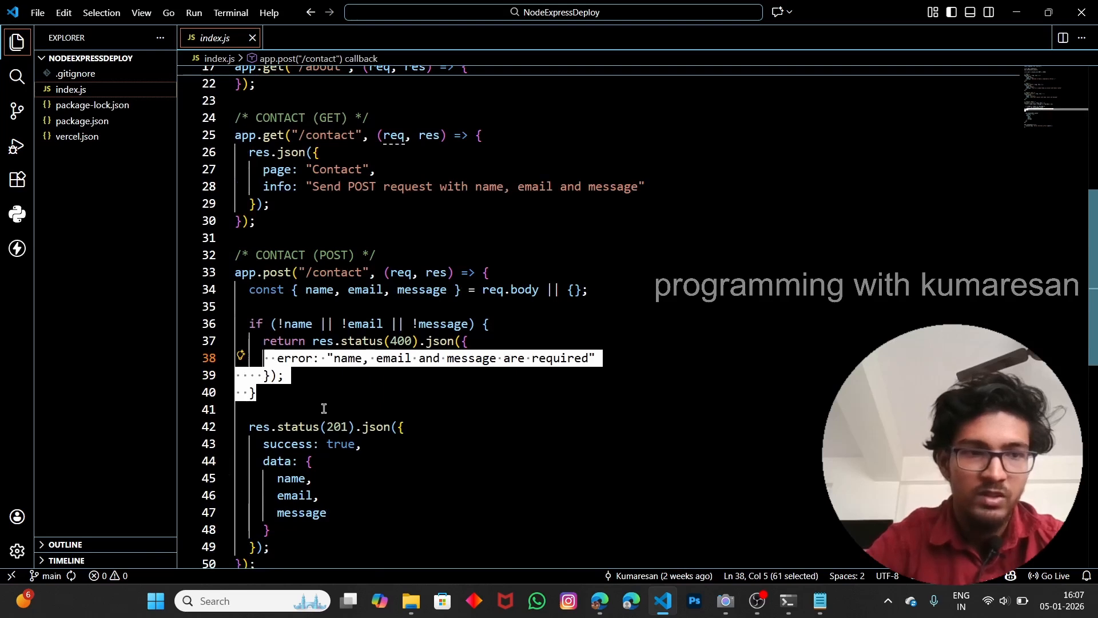
scroll(376, 341, "up", 1)
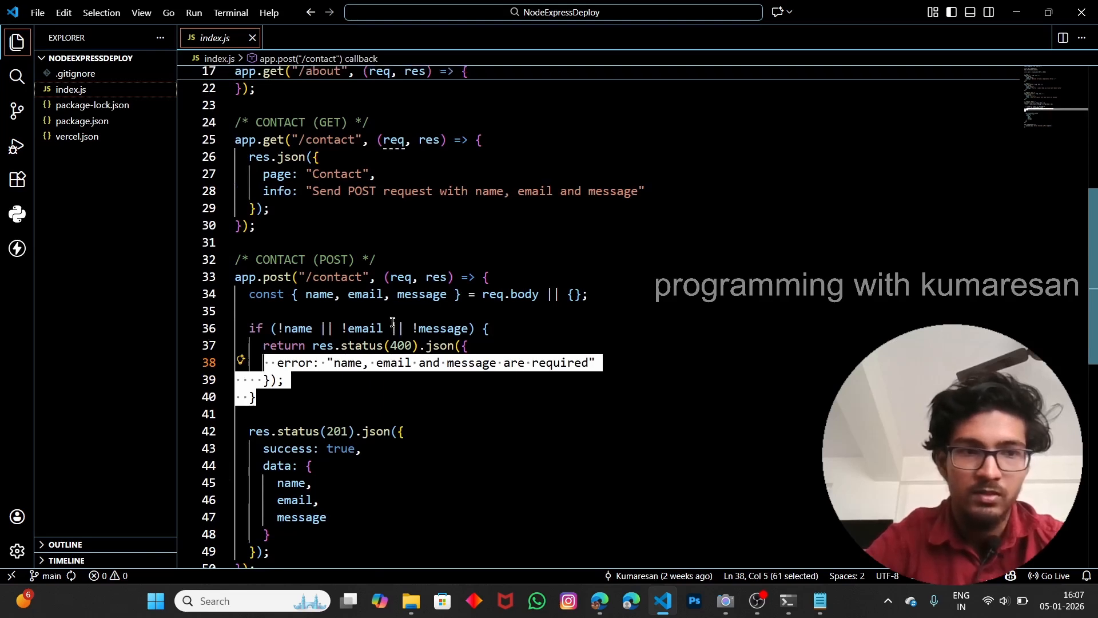
Open a Command Prompt terminal in the project folder and start the server with "node index.js"
left_click(17, 249)
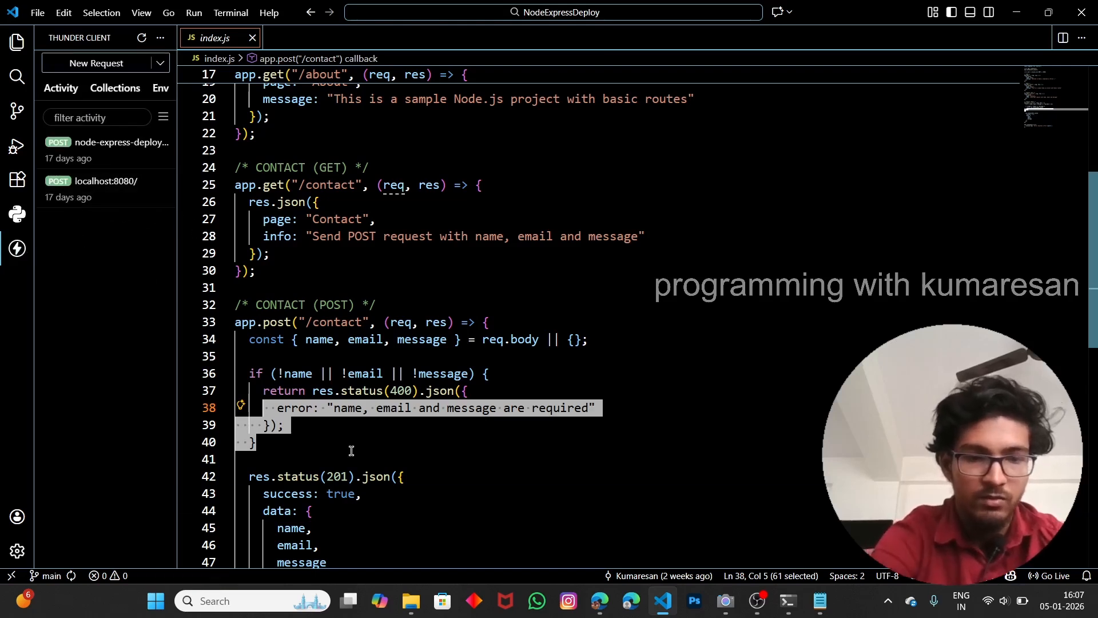
key("ctrl+grave")
left_click_drag(400, 499, 411, 322)
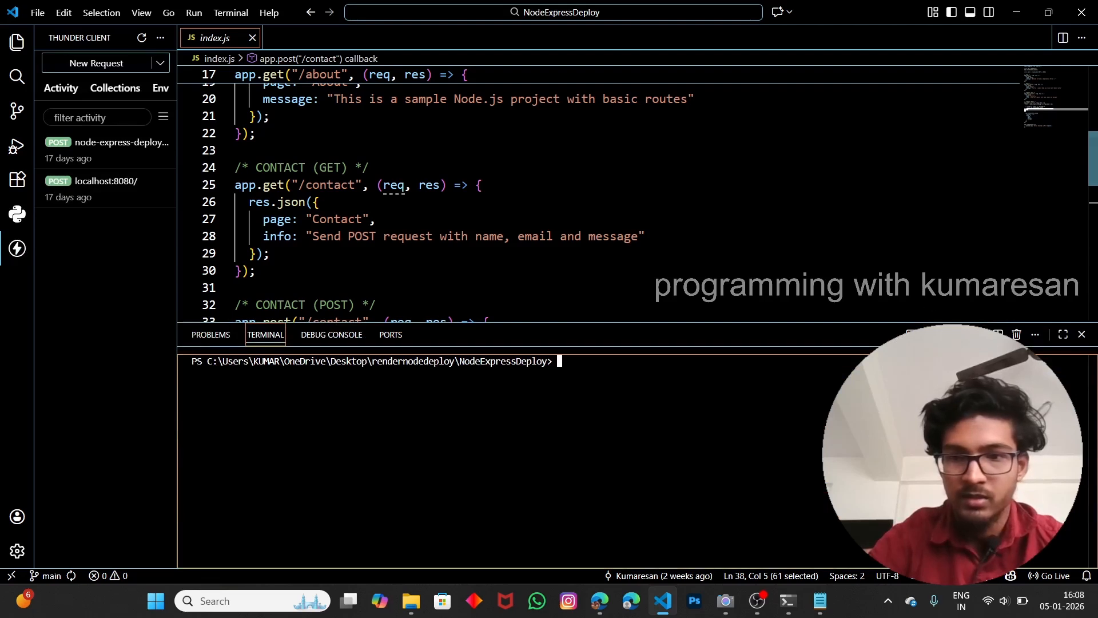
left_click(982, 334)
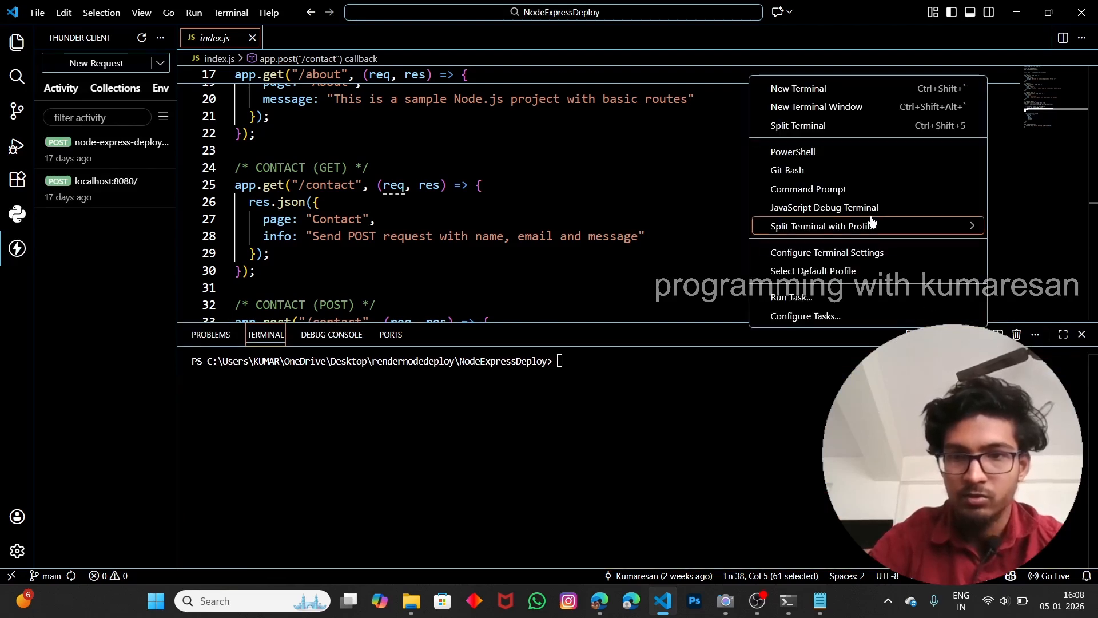
left_click(824, 196)
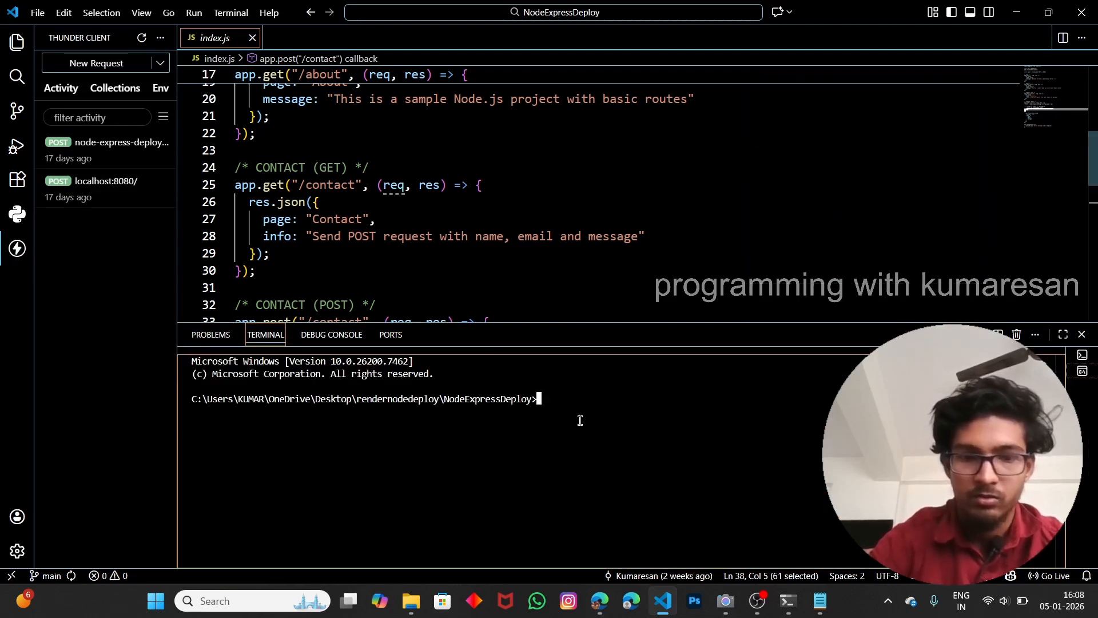
type("node index.js")
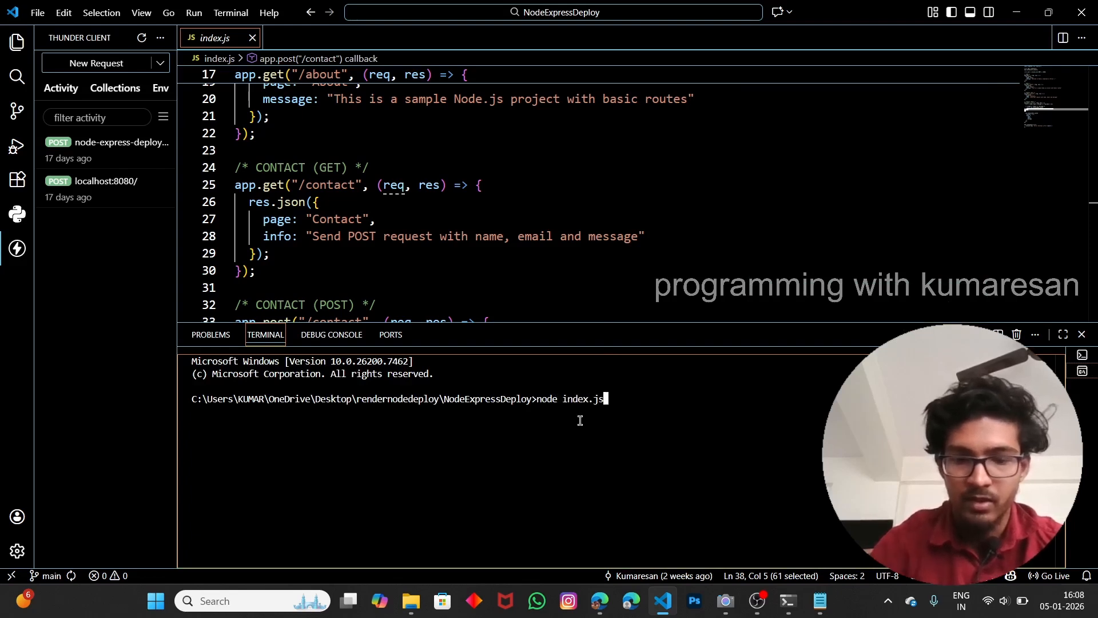
key("Return")
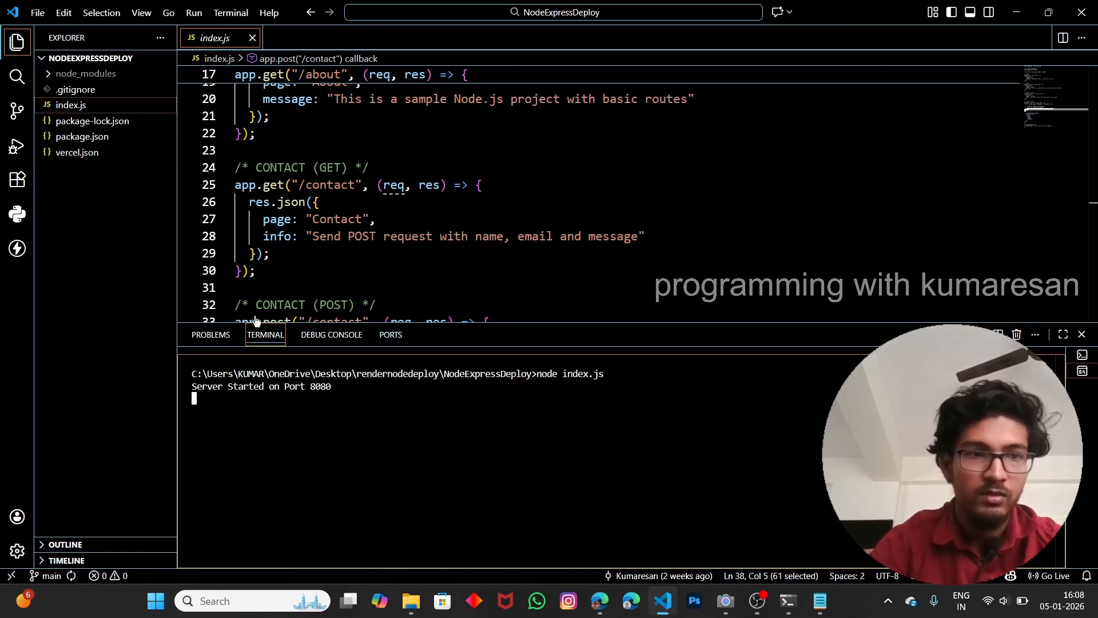
left_click(17, 248)
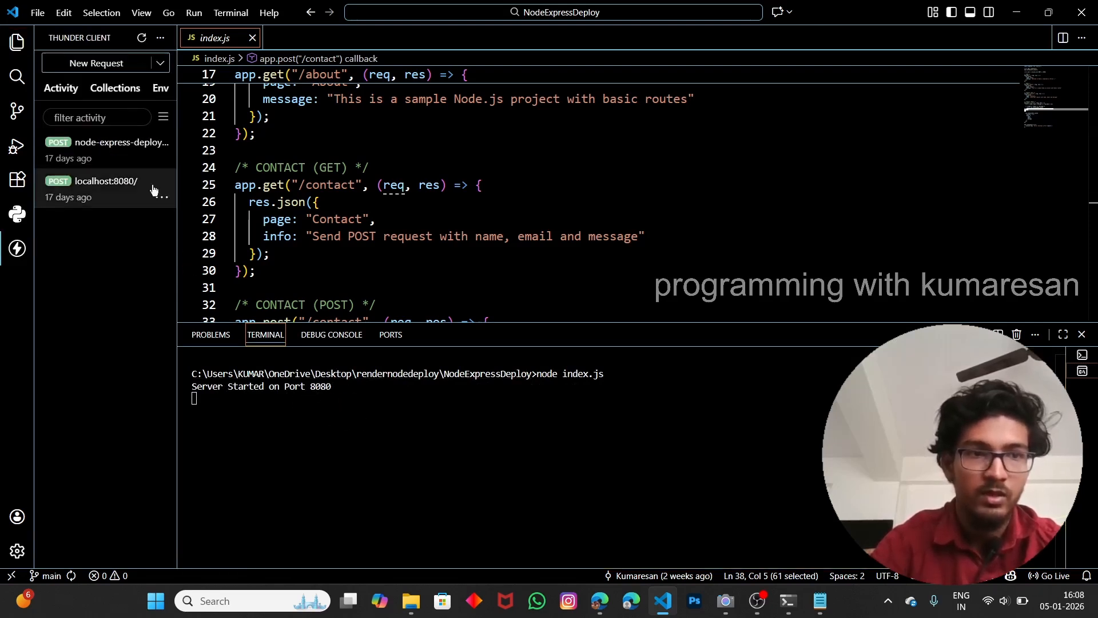
left_click(100, 63)
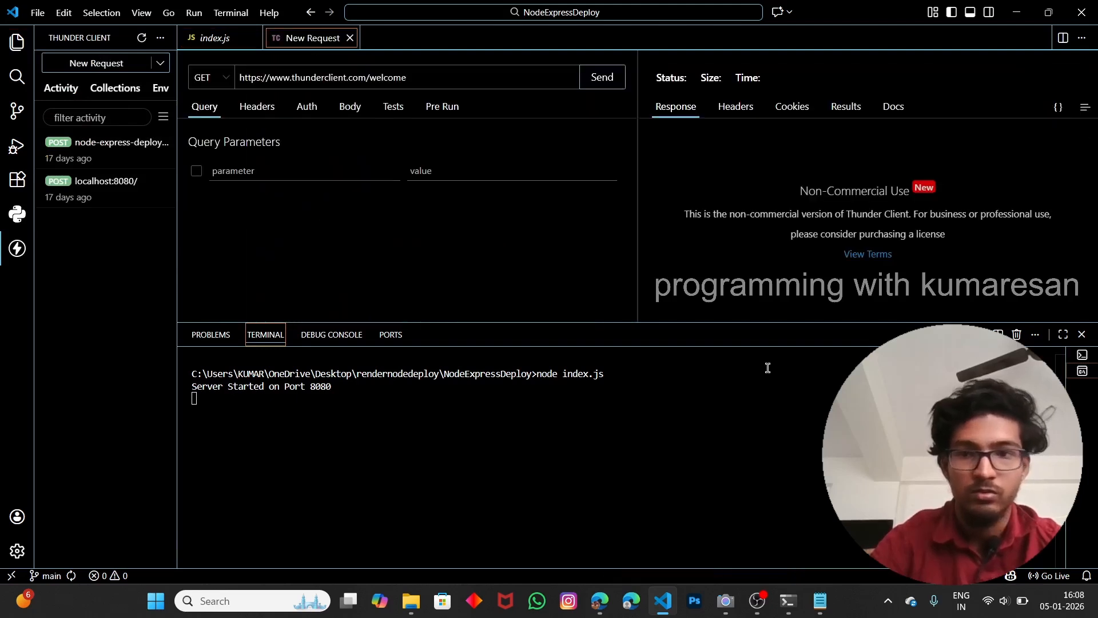
left_click(1083, 336)
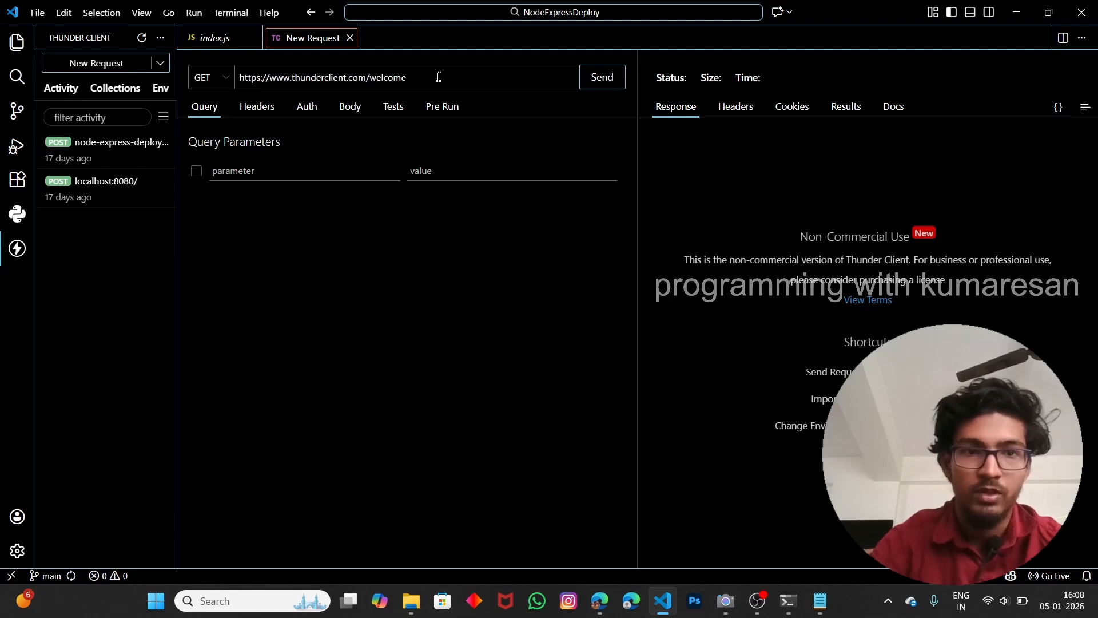
left_click_drag(438, 77, 235, 77)
type("htt")
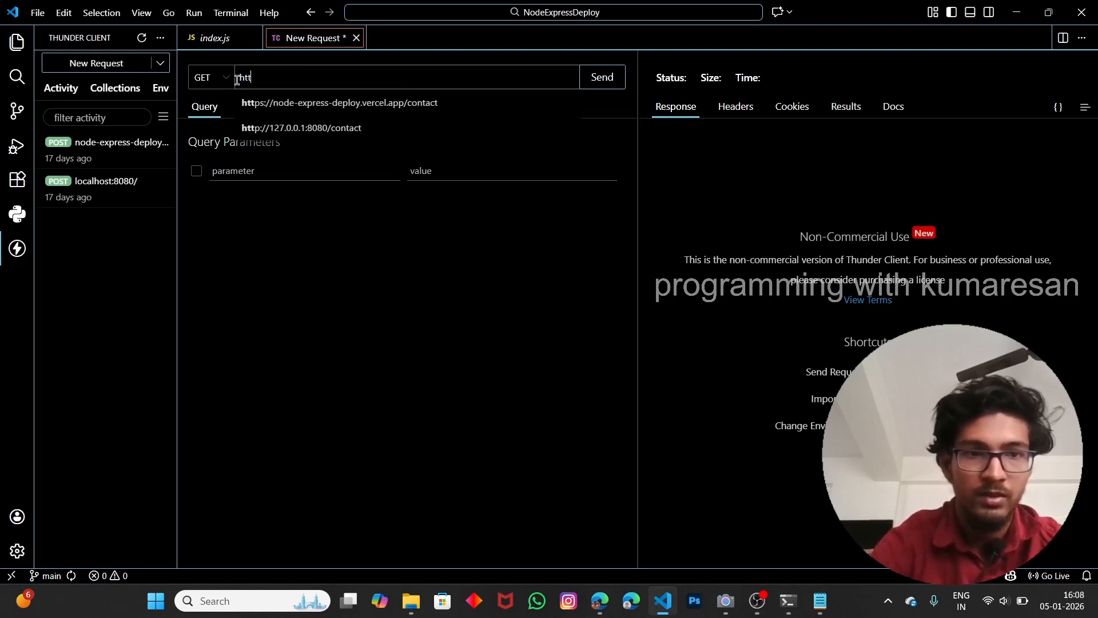
left_click(286, 131)
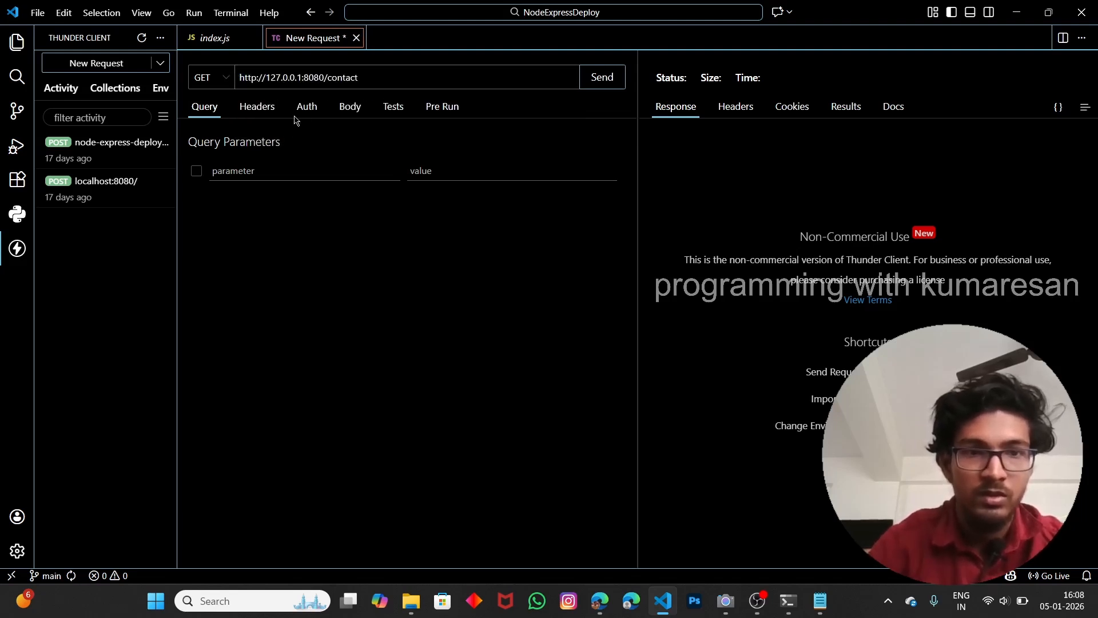
double_click(335, 75)
key("BackSpace")
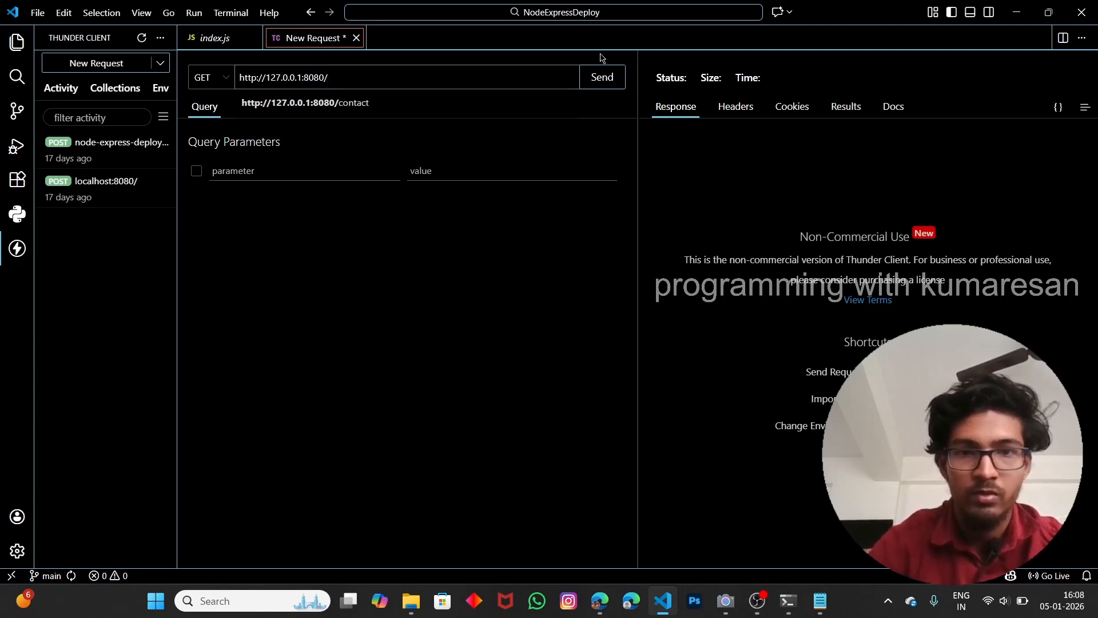
left_click(602, 77)
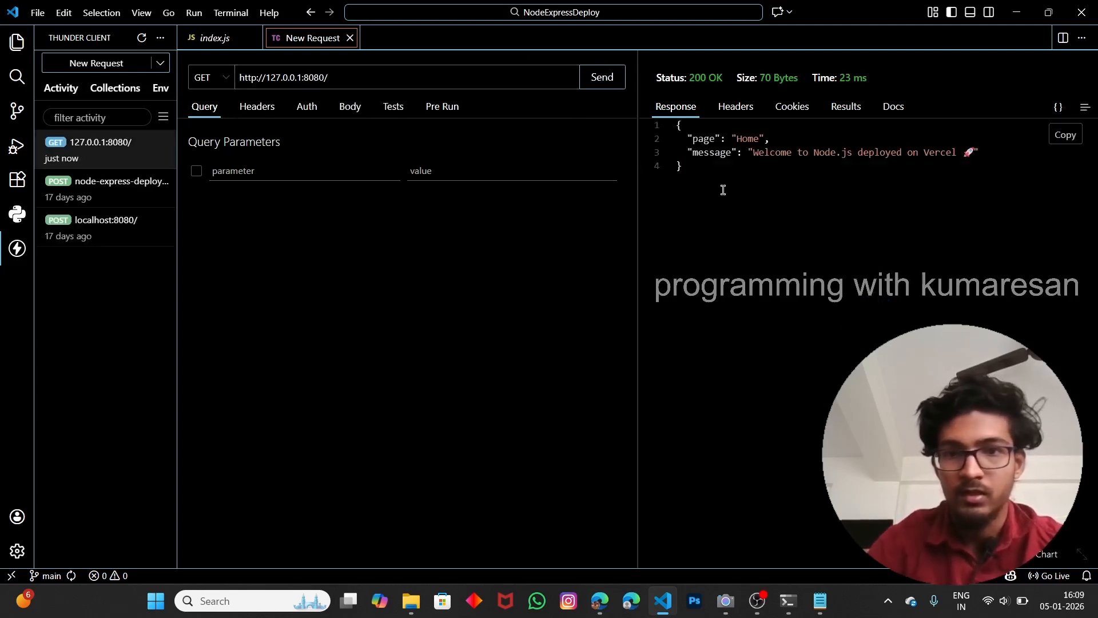
left_click_drag(723, 189, 677, 125)
left_click(771, 170)
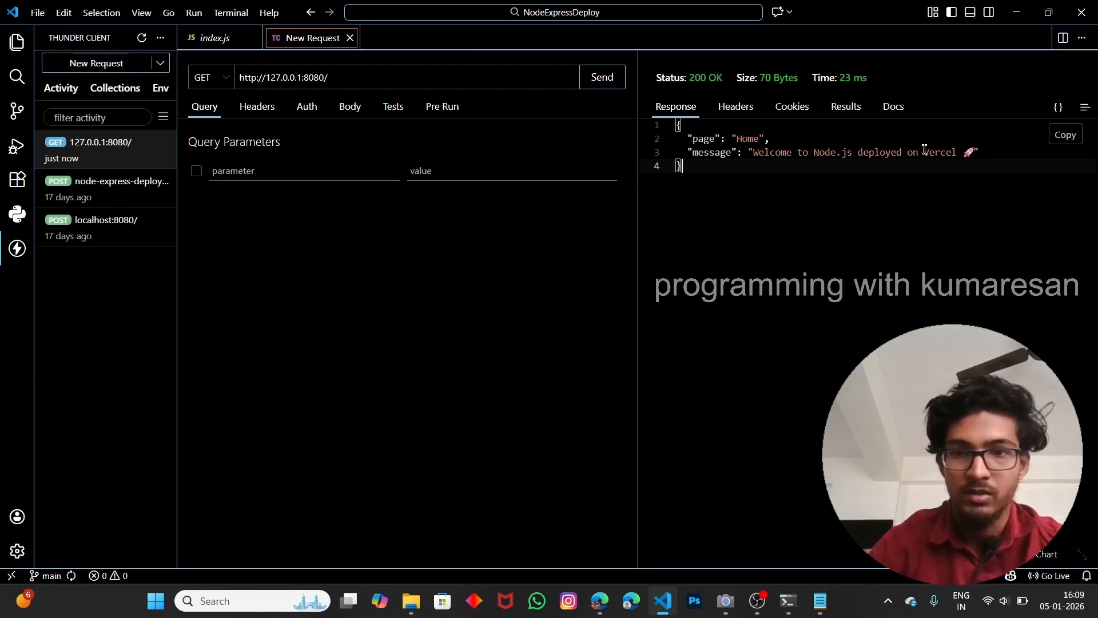
Change the home route's message in index.js to "Welcome to Node.js deployed on Render 🚀" and look over the remaining routes
left_click(213, 39)
scroll(391, 211, "up", 4)
left_click(578, 171)
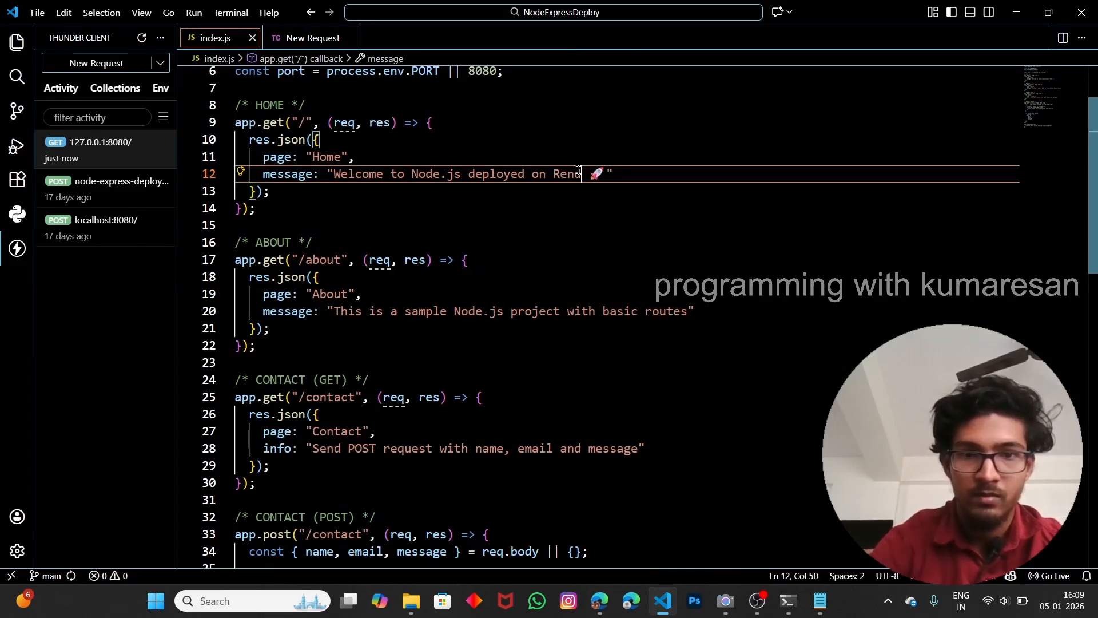
scroll(578, 170, "down", 2)
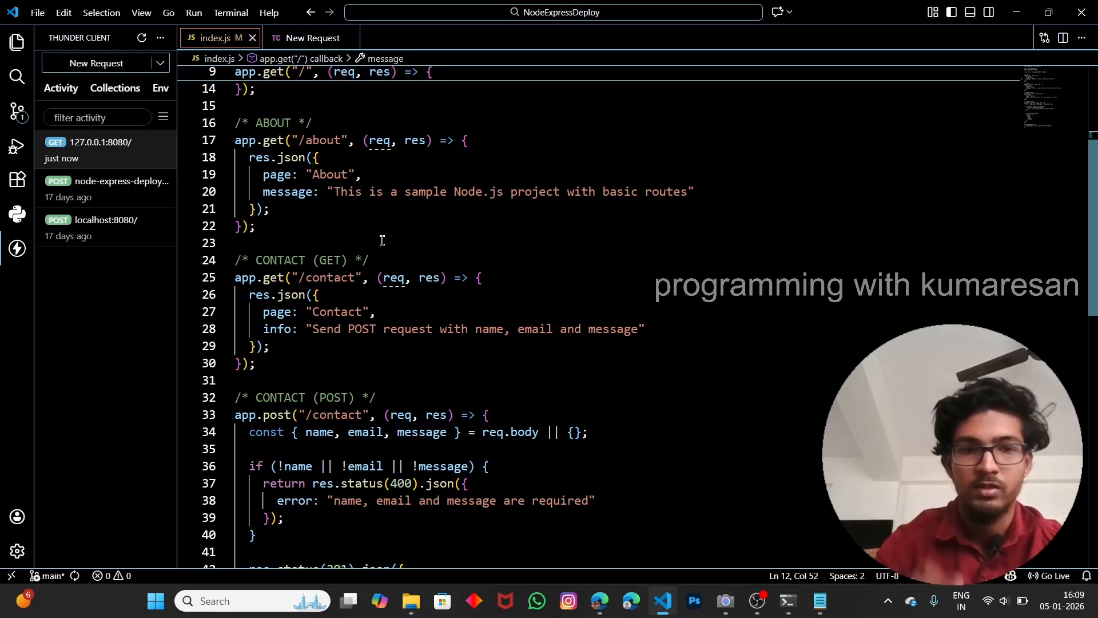
scroll(382, 240, "down", 1)
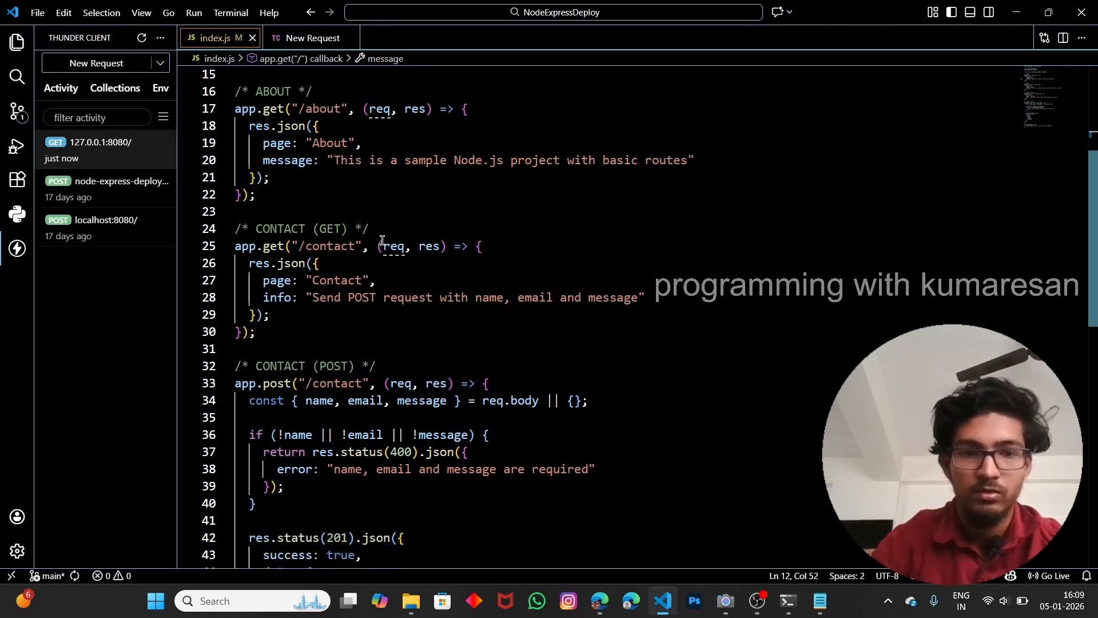
left_click(306, 35)
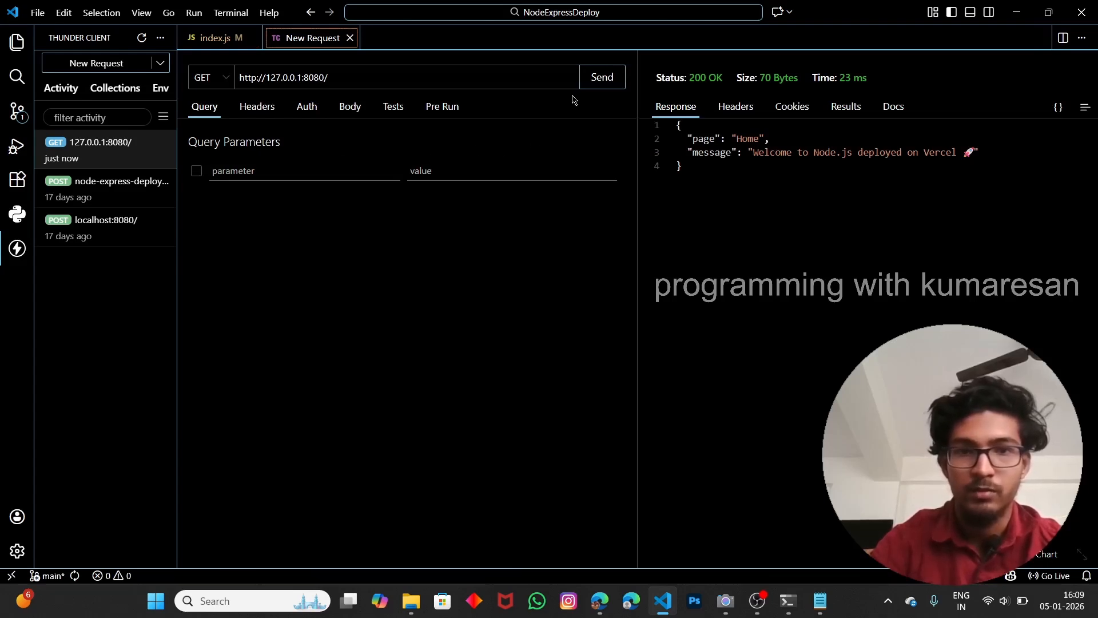
left_click(594, 85)
left_click(363, 80)
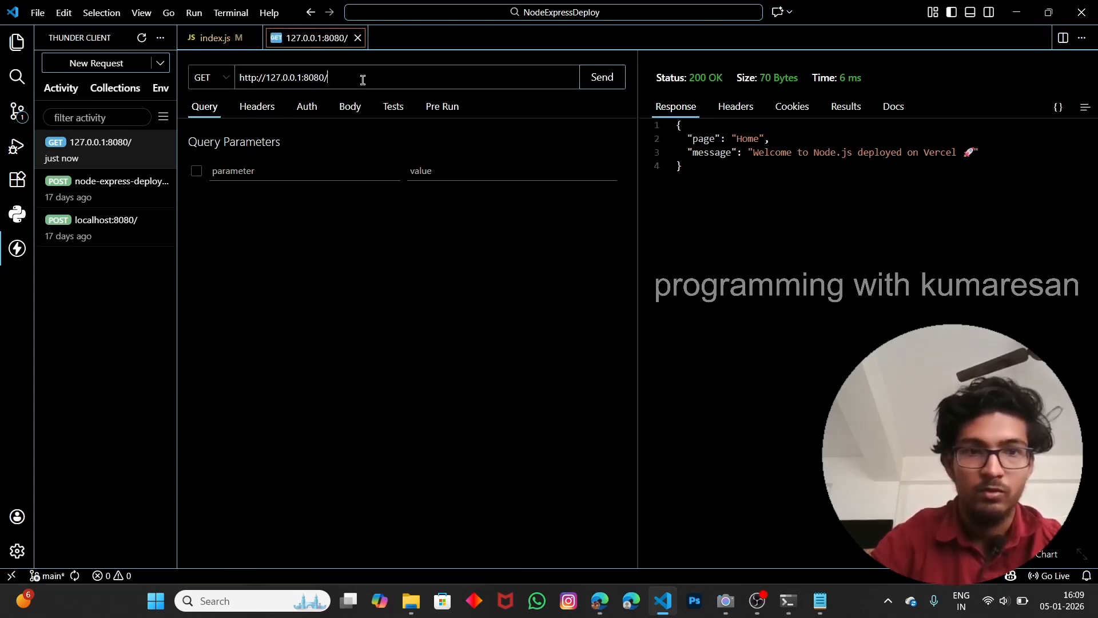
type("about")
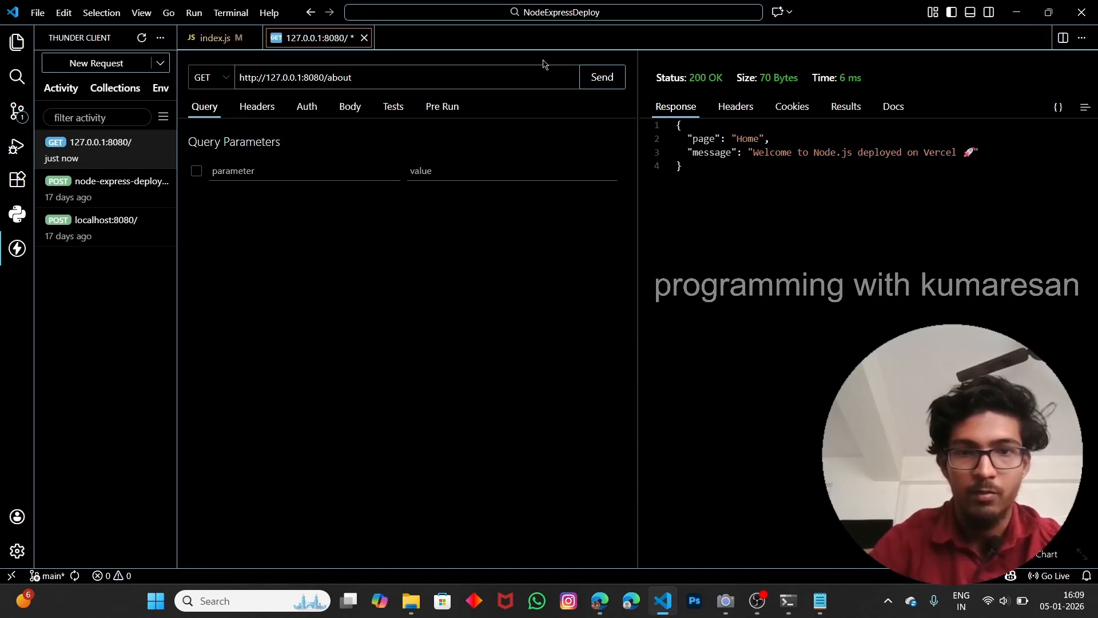
left_click(609, 76)
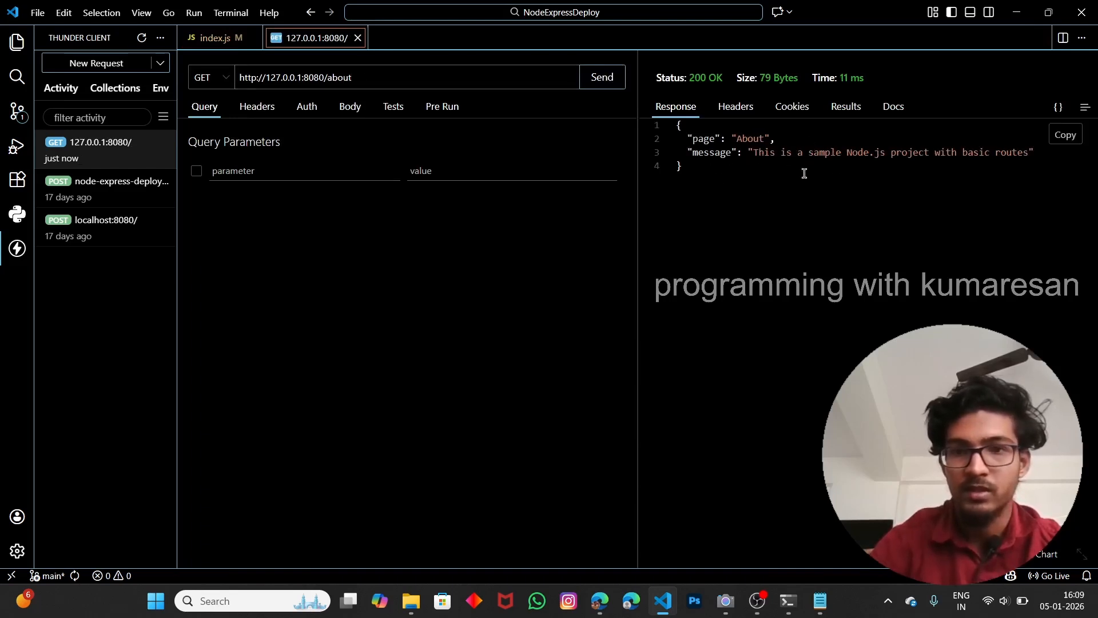
Change the request's route to /contact and send it as a GET request
double_click(342, 77)
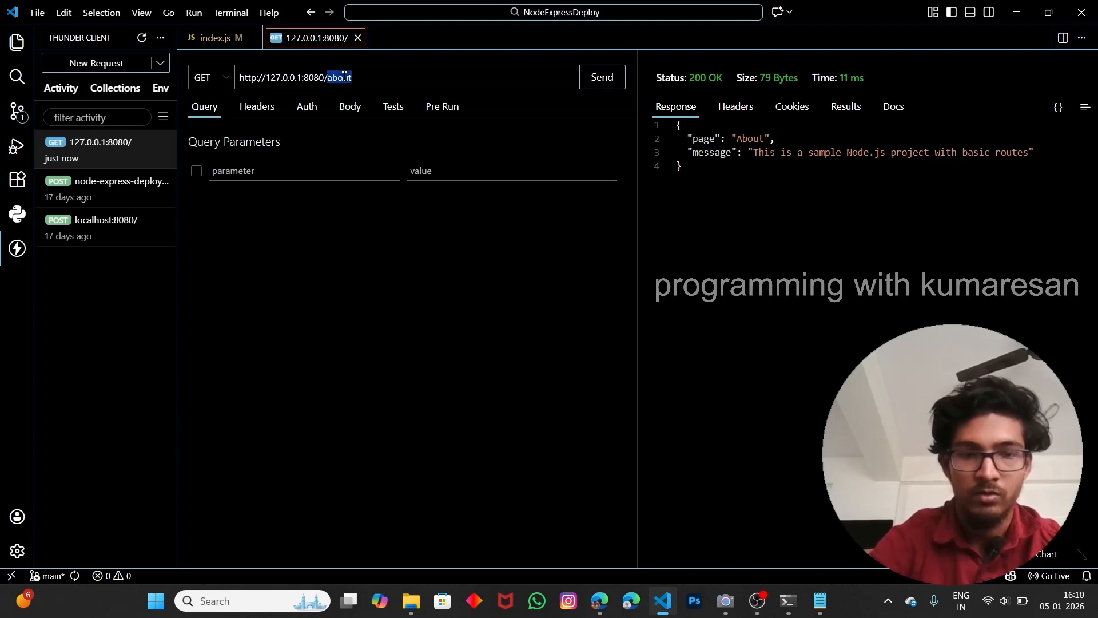
type("contact")
key("Return")
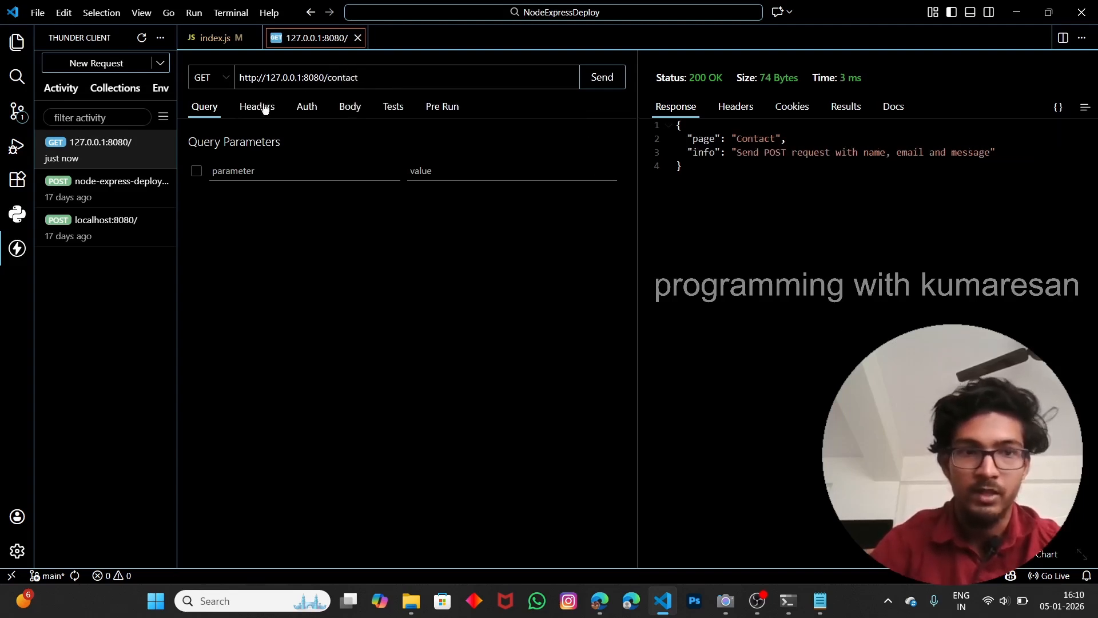
Set the contact request's method to POST and open its JSON body
left_click(216, 79)
left_click(215, 118)
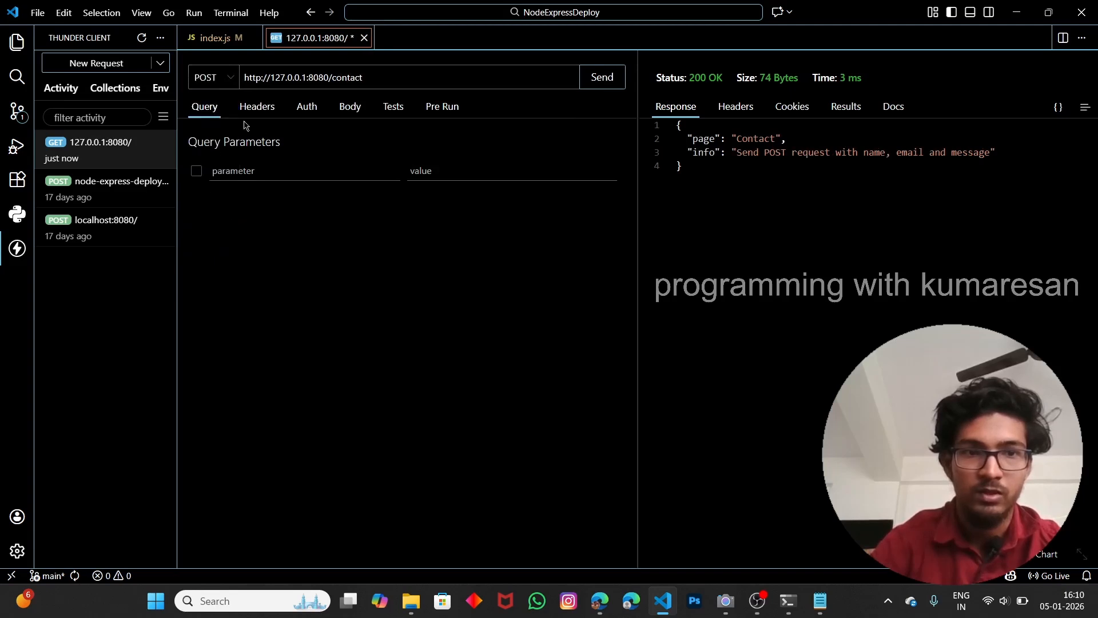
left_click(348, 109)
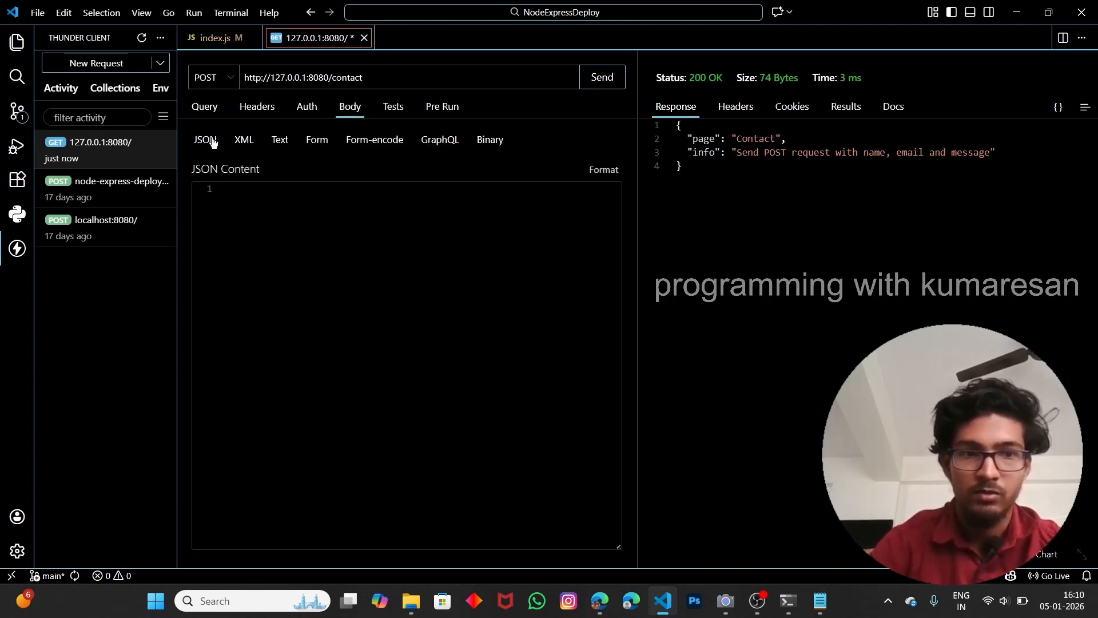
Copy the JSON with name, email and message "content changed" from Notepad into the request body, send it and check the returned data
left_click(821, 601)
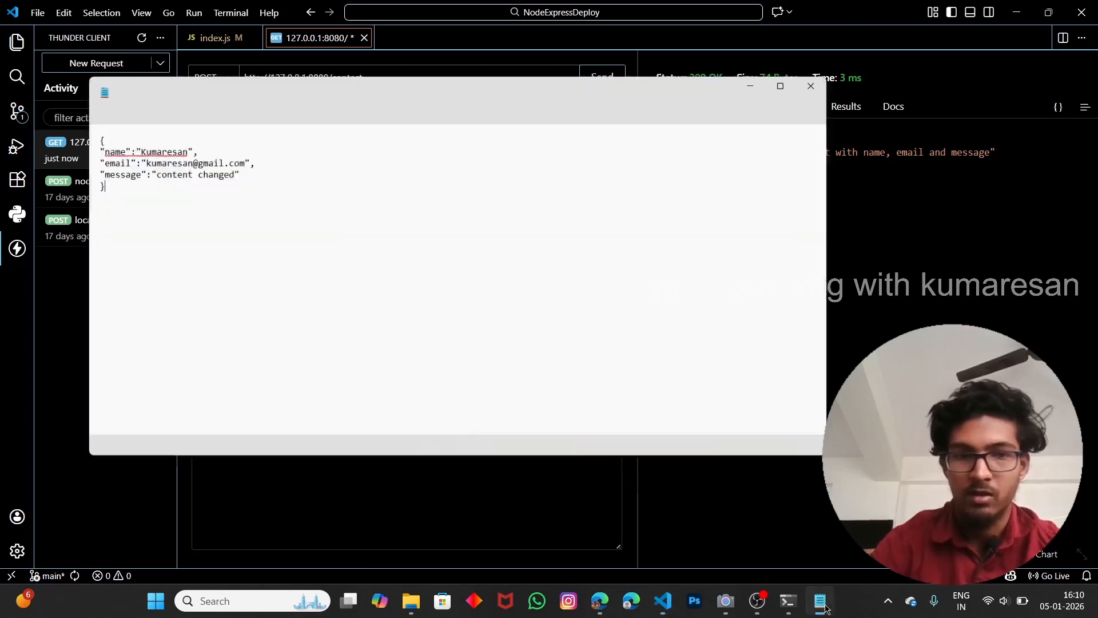
key("ctrl+a")
key("ctrl+c")
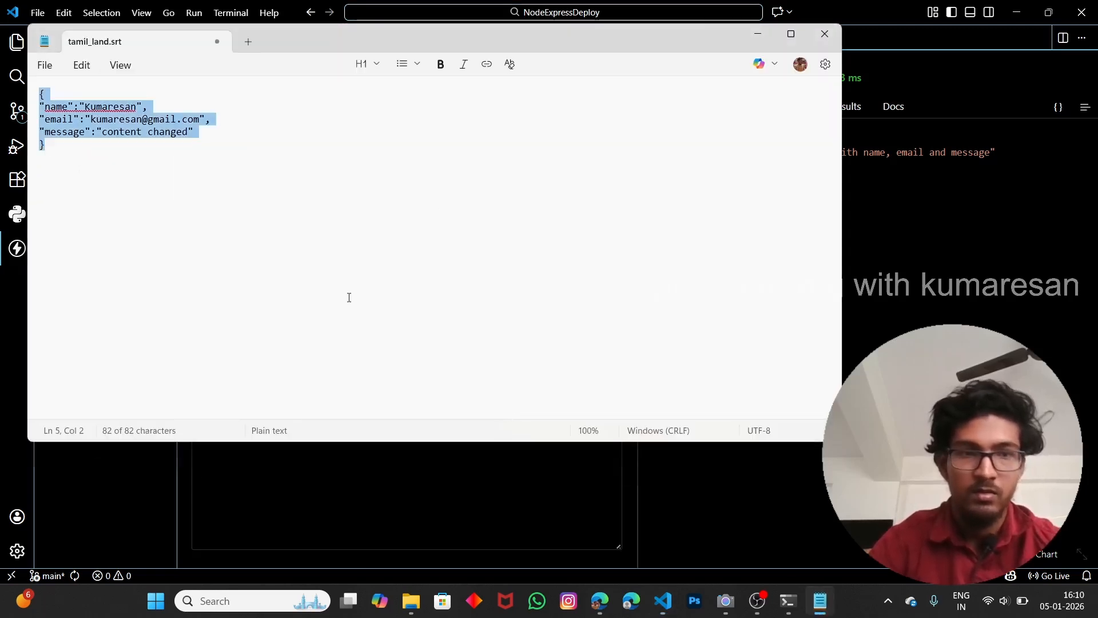
left_click(757, 34)
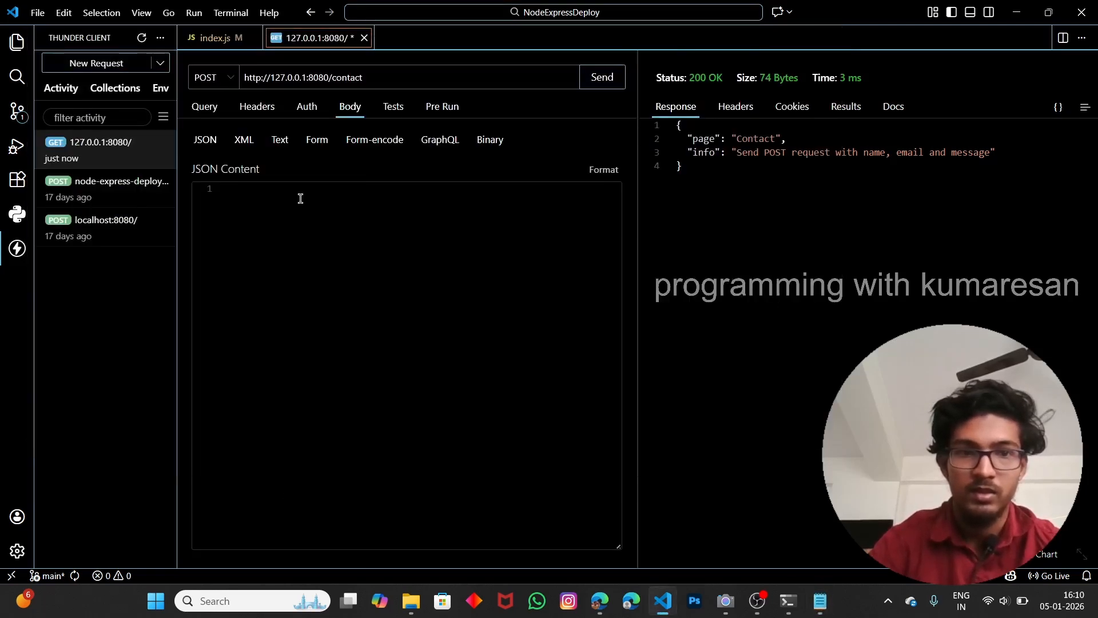
left_click(299, 199)
key("ctrl+v")
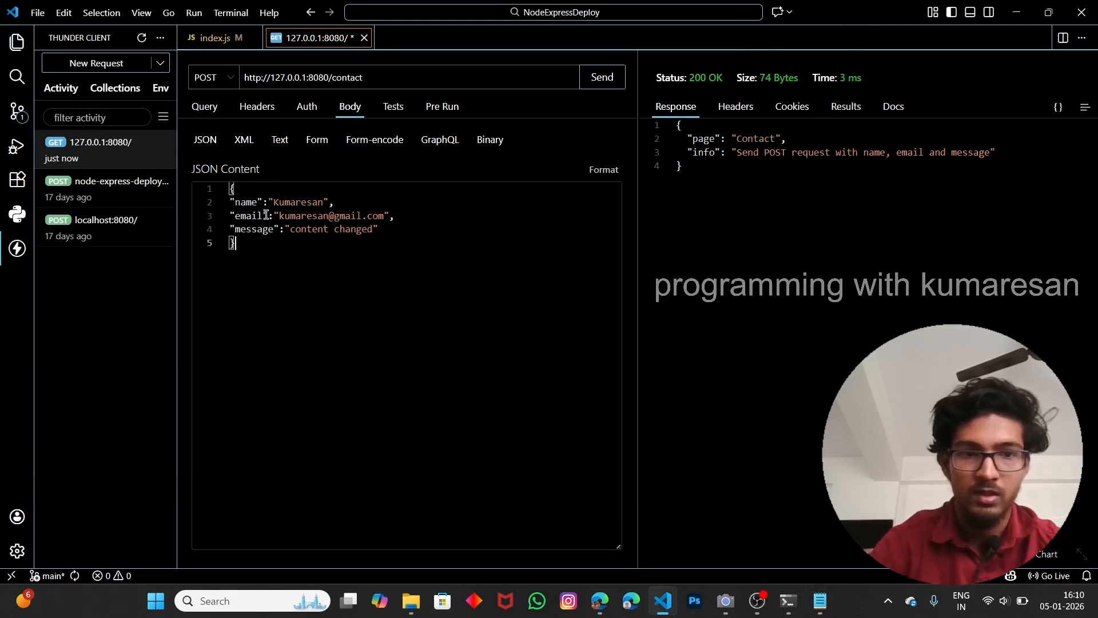
left_click(604, 76)
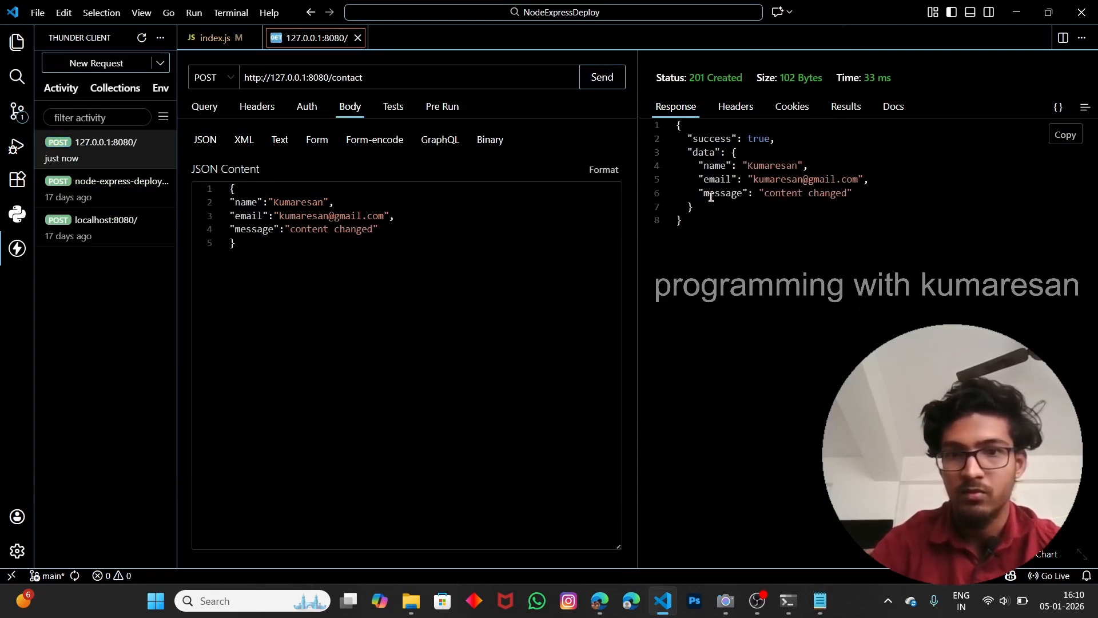
left_click_drag(694, 207, 663, 152)
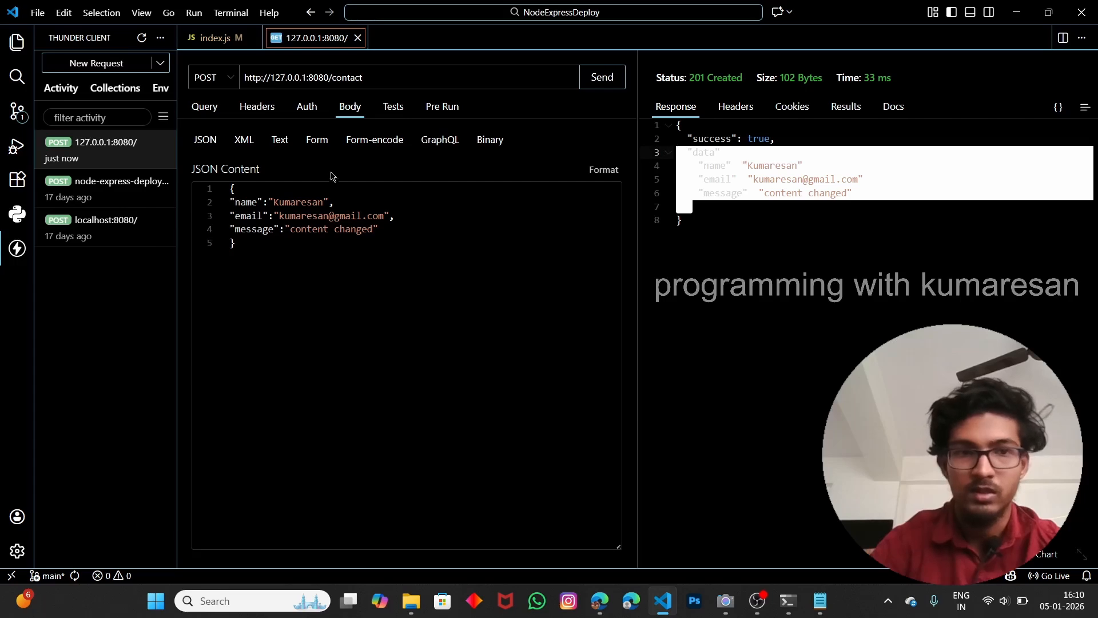
Switch to the Edge browser, open render.com in a new tab and sign in to the dashboard with GitHub
left_click(597, 599)
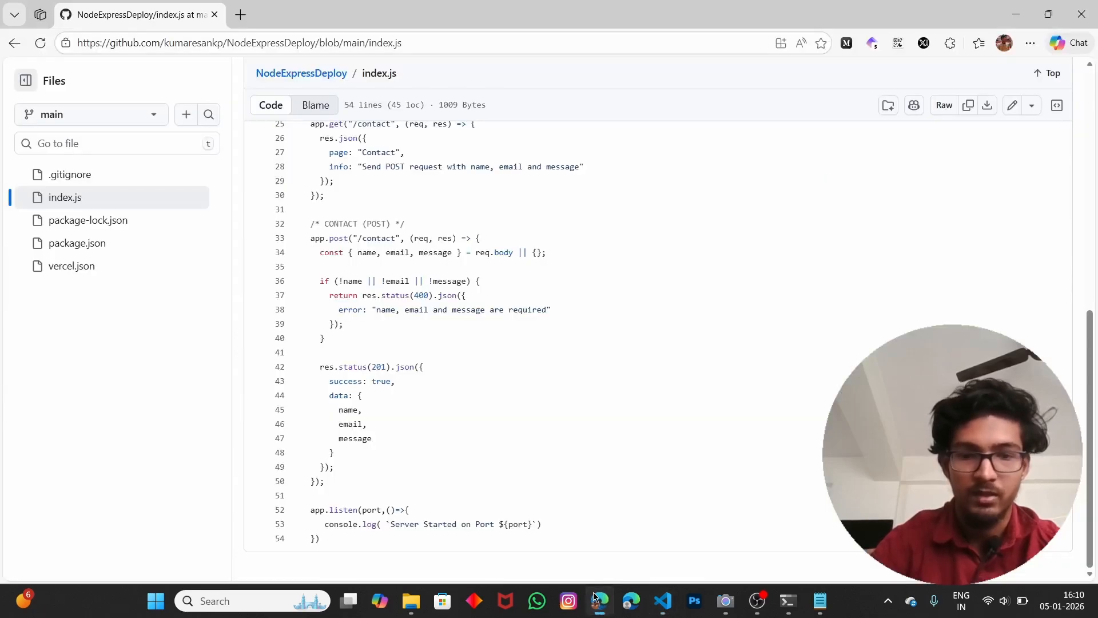
left_click(240, 14)
type("render.com")
key("Return")
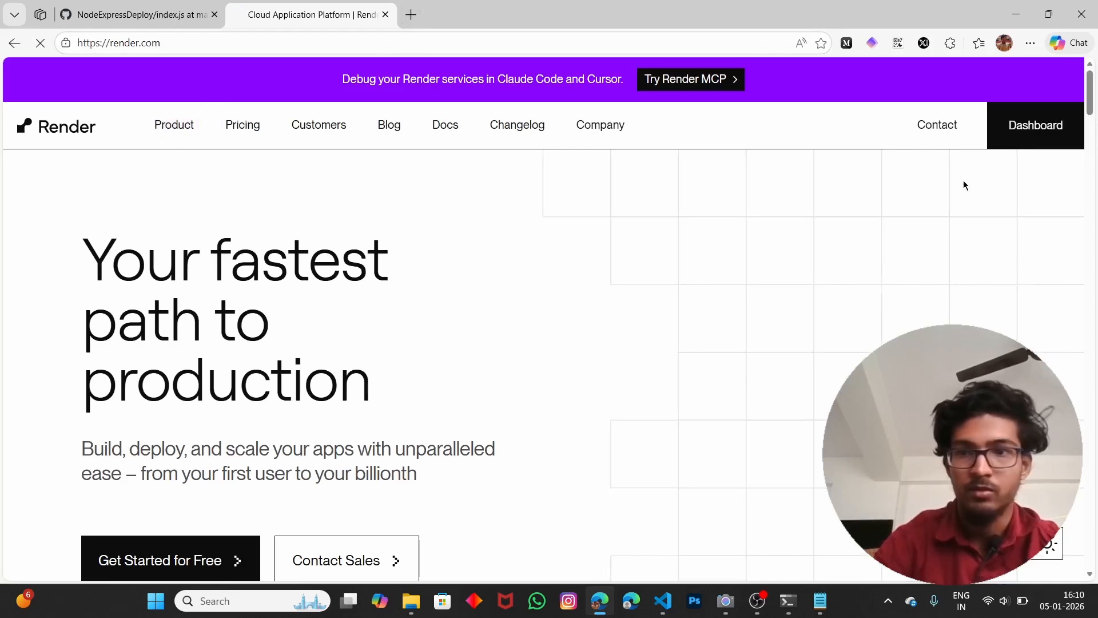
left_click(1034, 136)
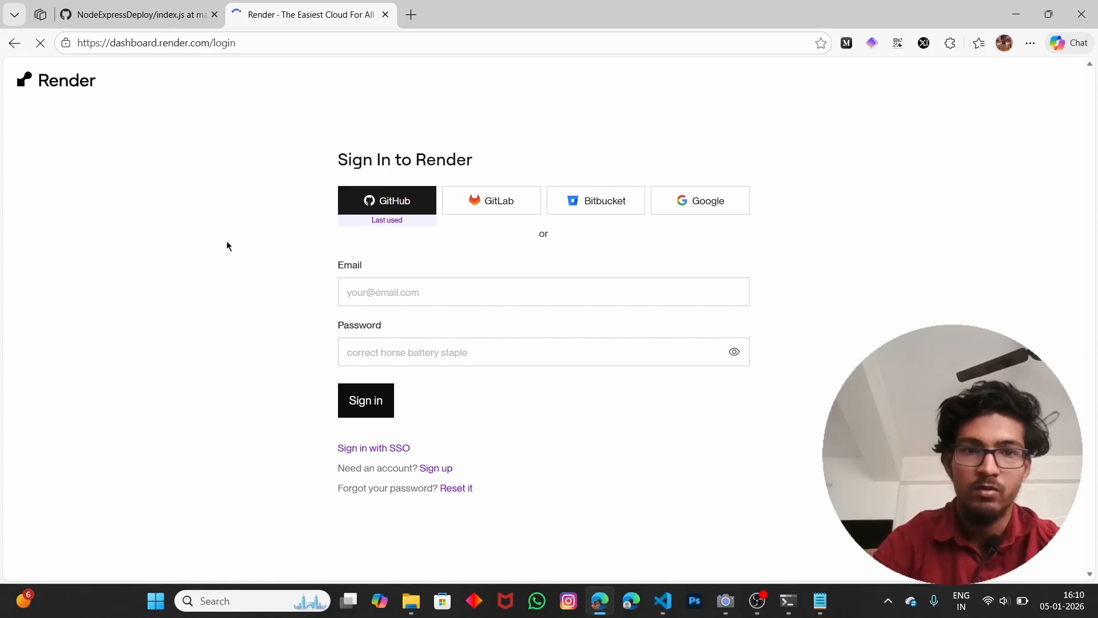
left_click(372, 212)
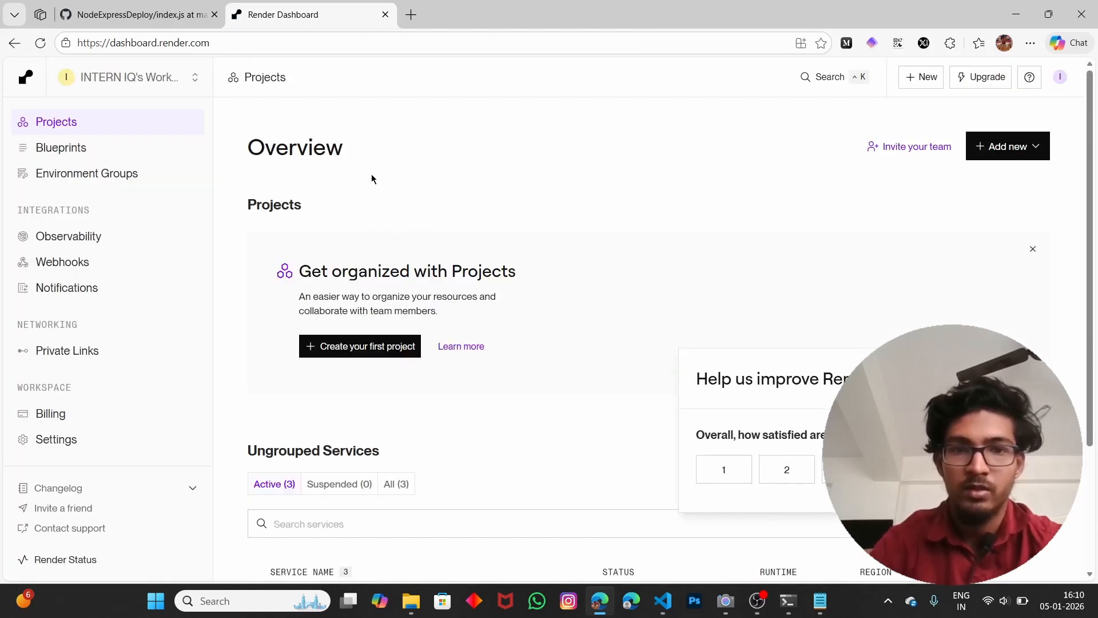
Dismiss the satisfaction survey and look through the ungrouped services on the Render dashboard
scroll(397, 224, "down", 3)
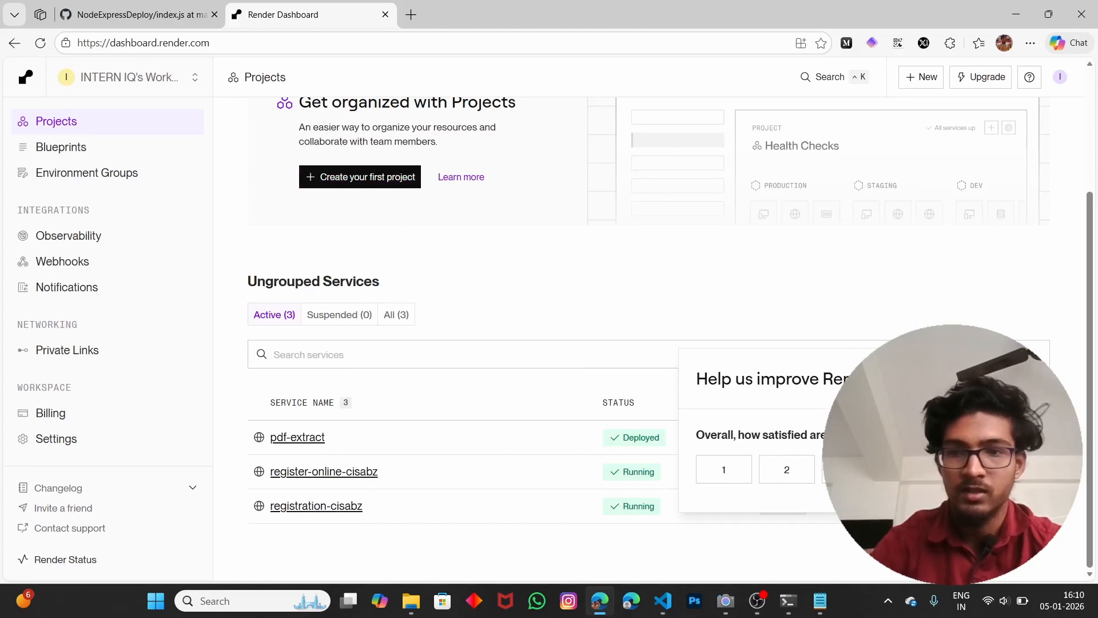
left_click(999, 378)
scroll(778, 345, "down", 2)
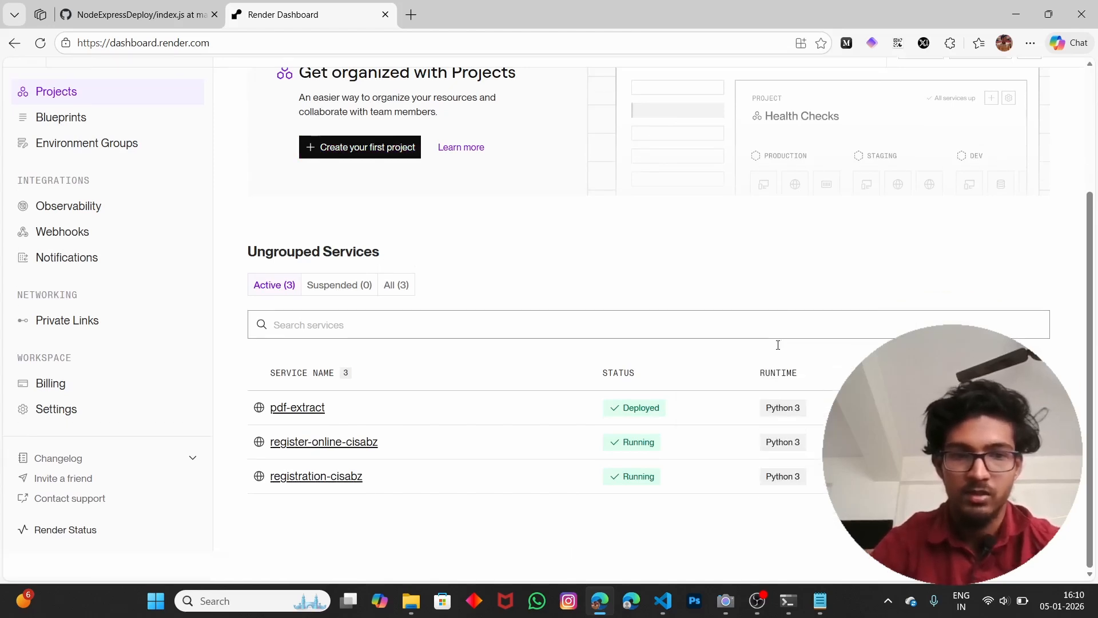
scroll(492, 341, "up", 1)
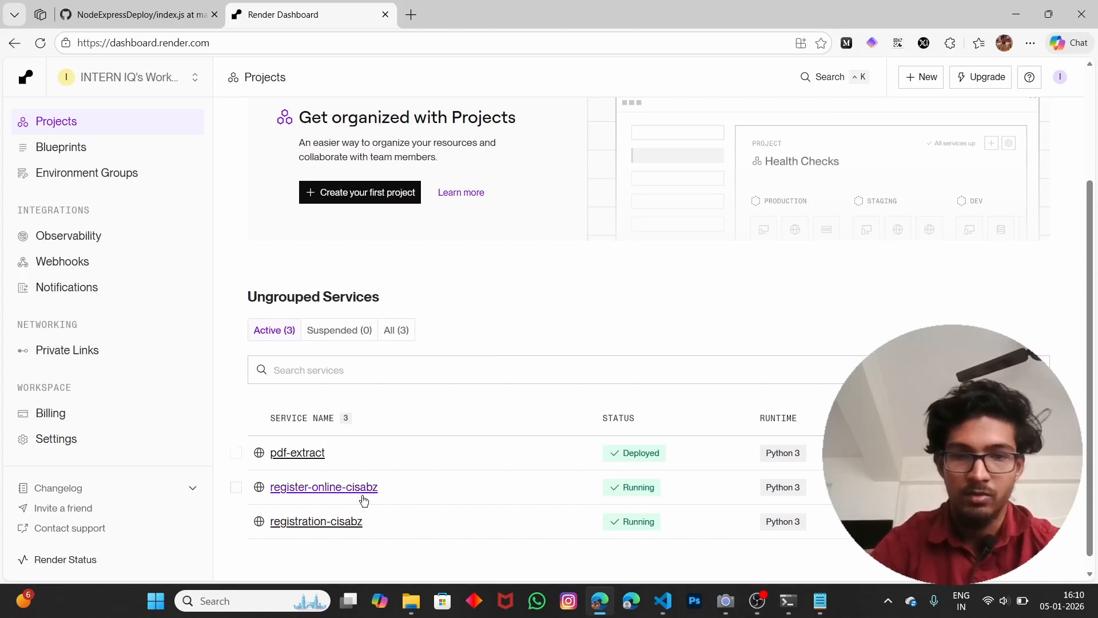
scroll(311, 465, "up", 3)
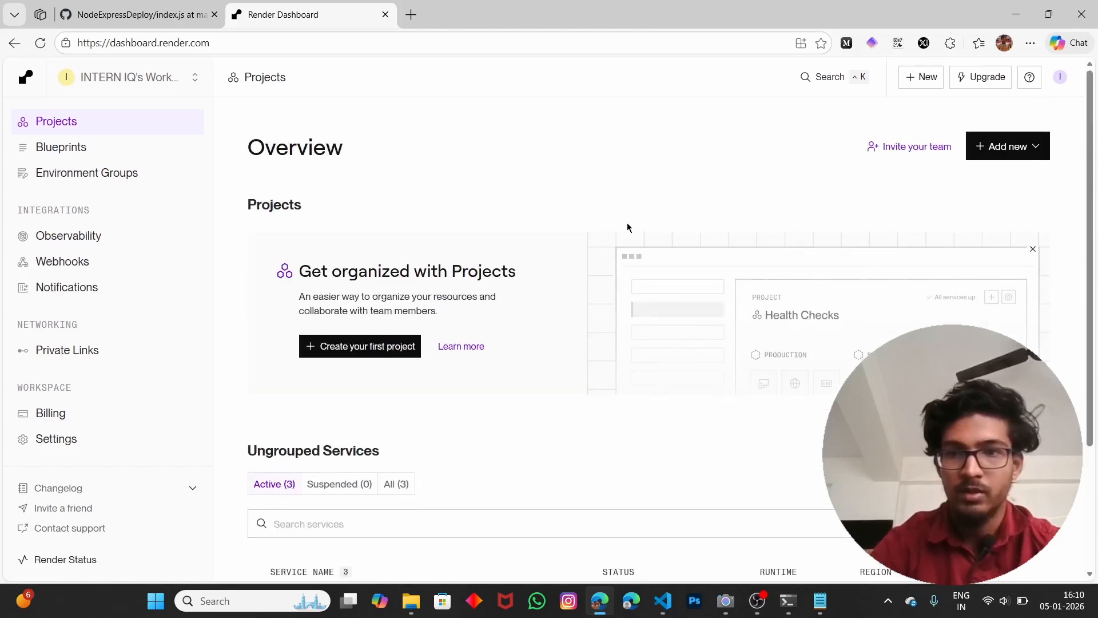
left_click(1022, 147)
left_click(910, 147)
left_click(563, 119)
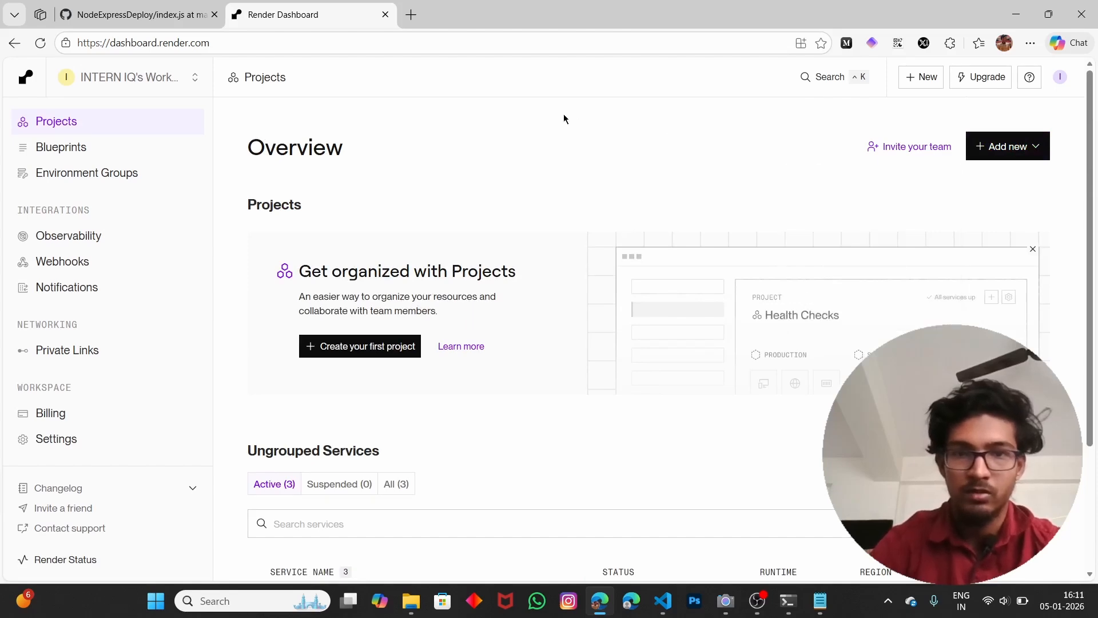
View the NodeExpressDeploy repository's root on GitHub, and open the project's .gitignore in VS Code
left_click(220, 6)
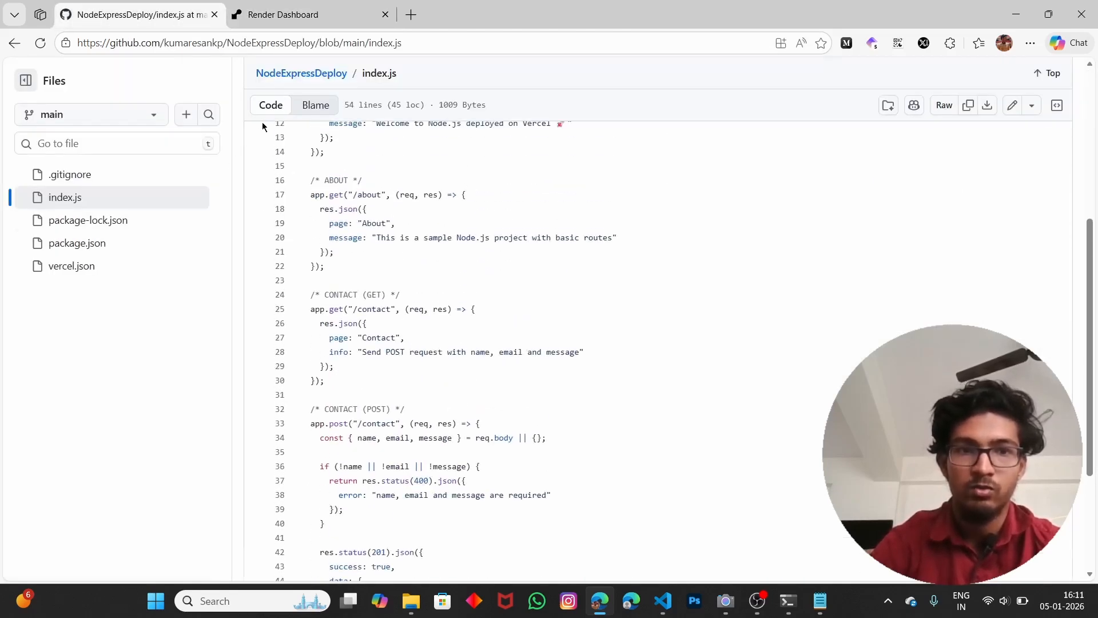
left_click(322, 73)
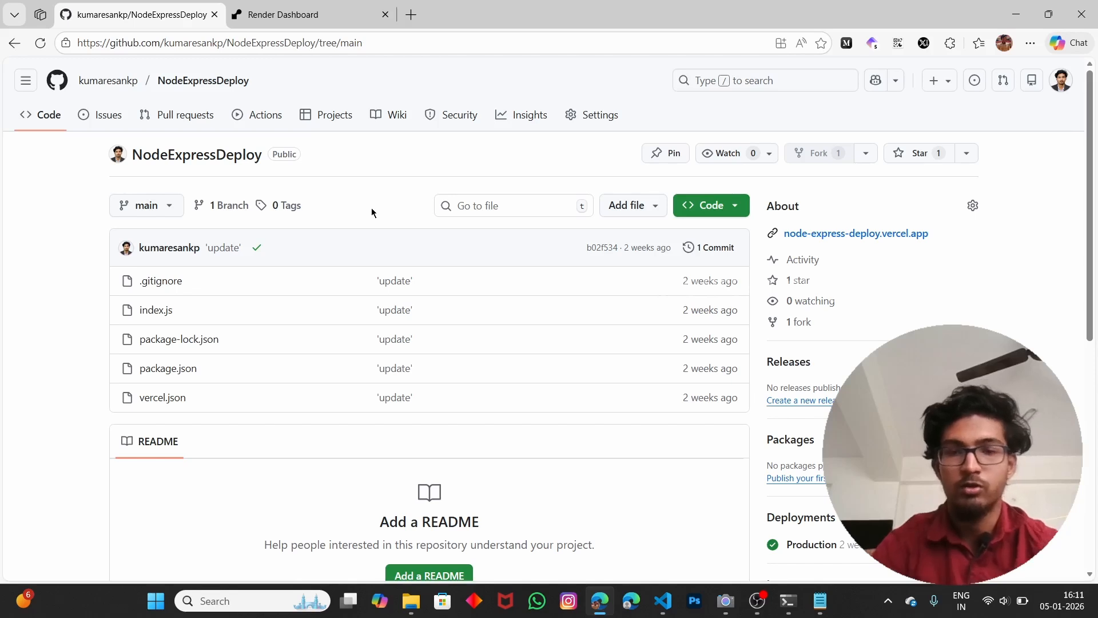
left_click(663, 601)
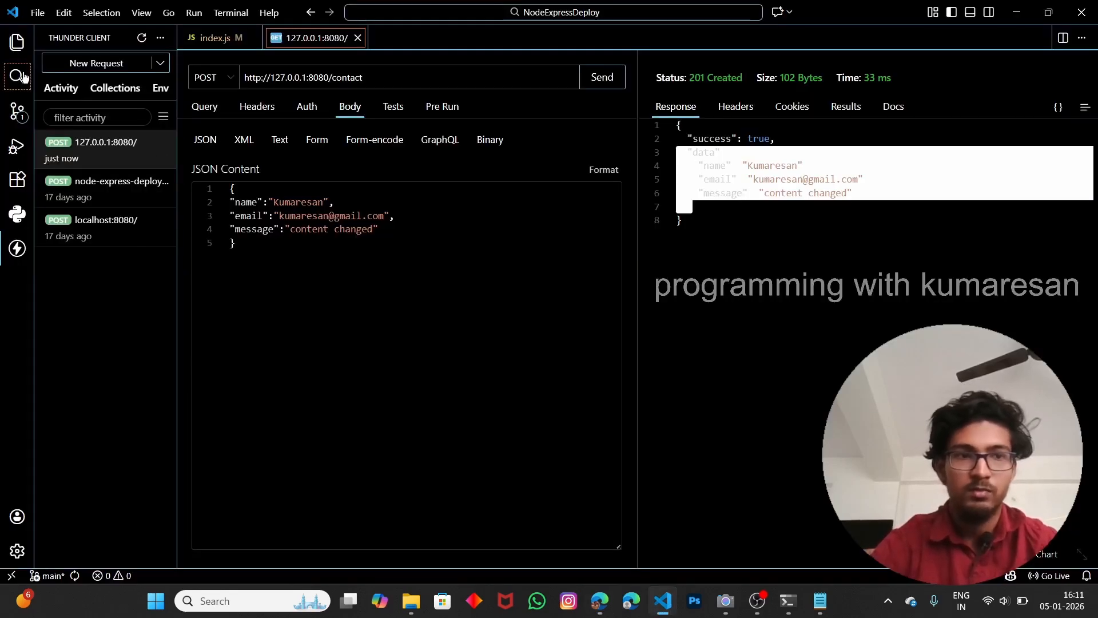
left_click(17, 41)
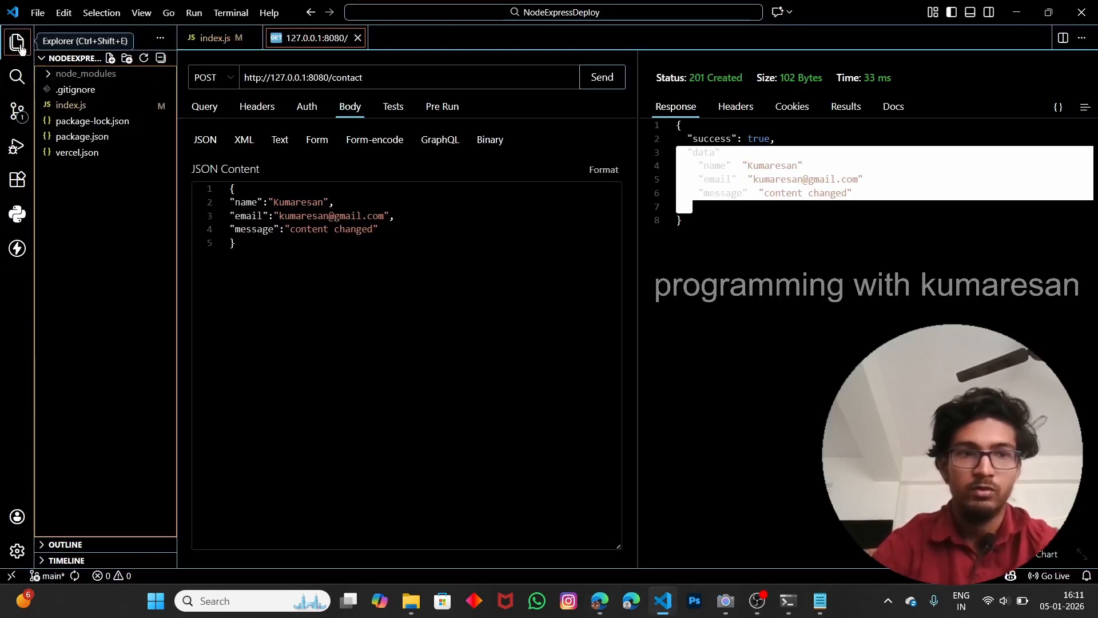
left_click(83, 90)
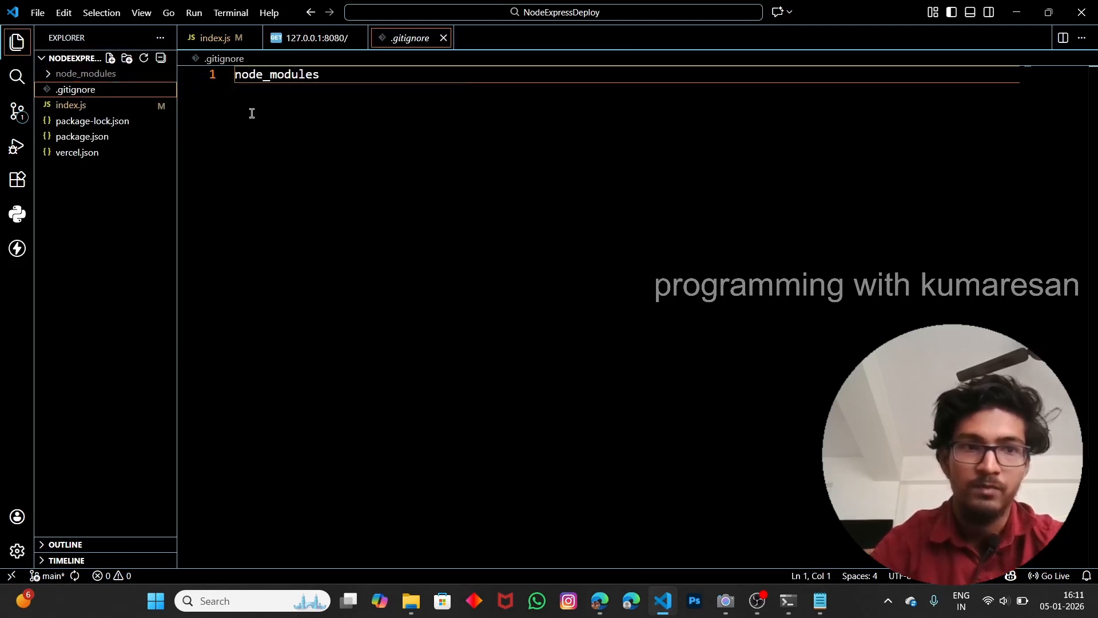
Open package.json in the editor, inspect its main entry and close the 127.0.0.1:8080 request
left_click(107, 143)
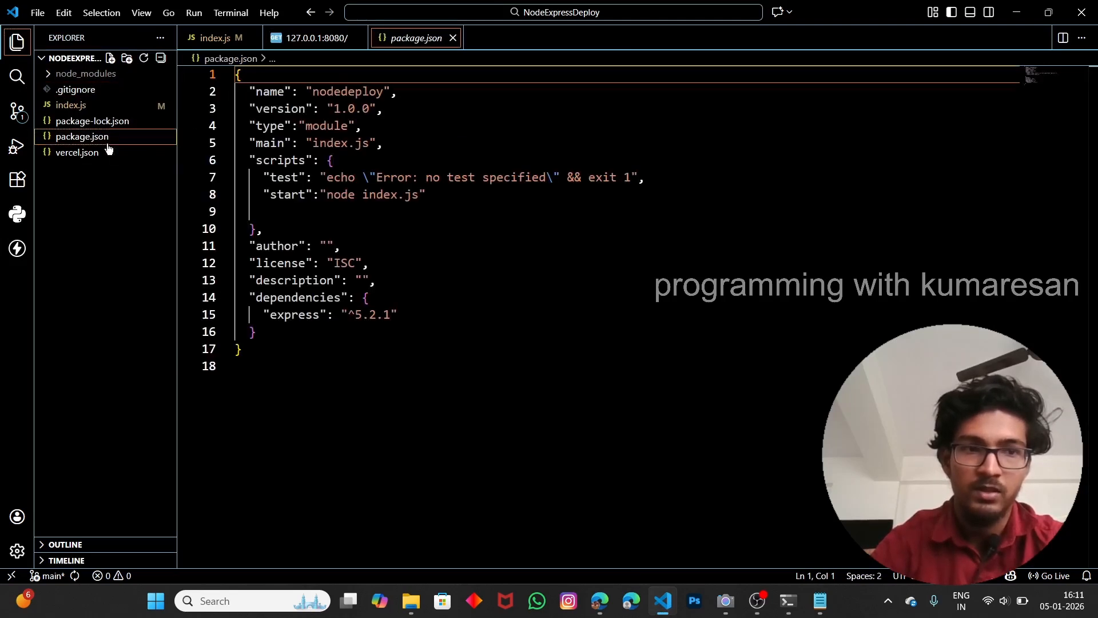
left_click_drag(267, 347, 250, 92)
left_click(304, 145)
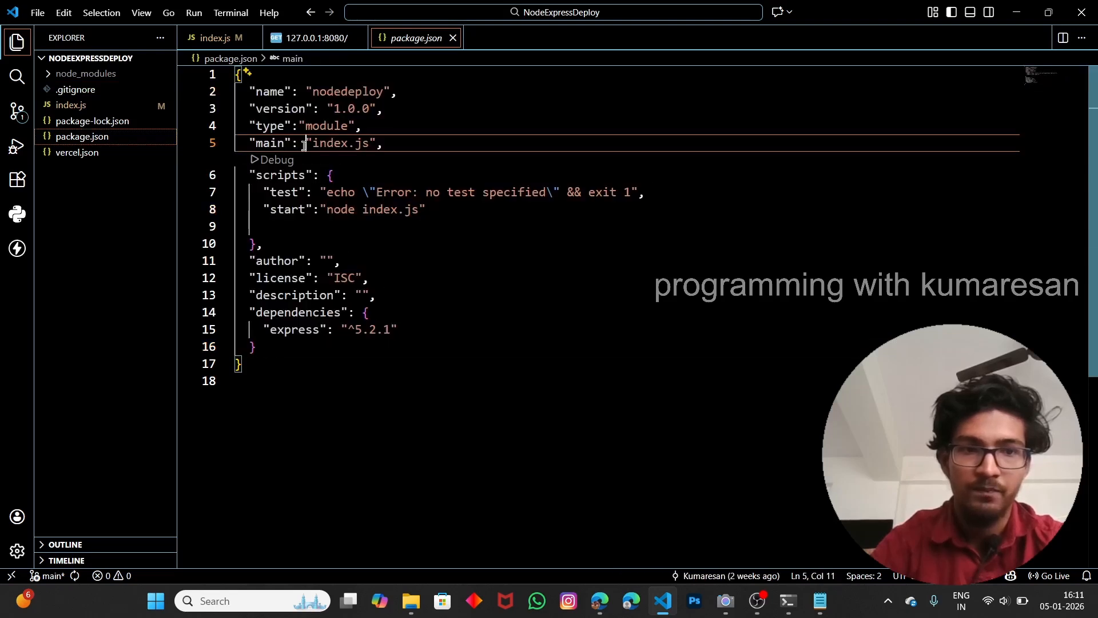
double_click(269, 143)
left_click(328, 143)
double_click(327, 143)
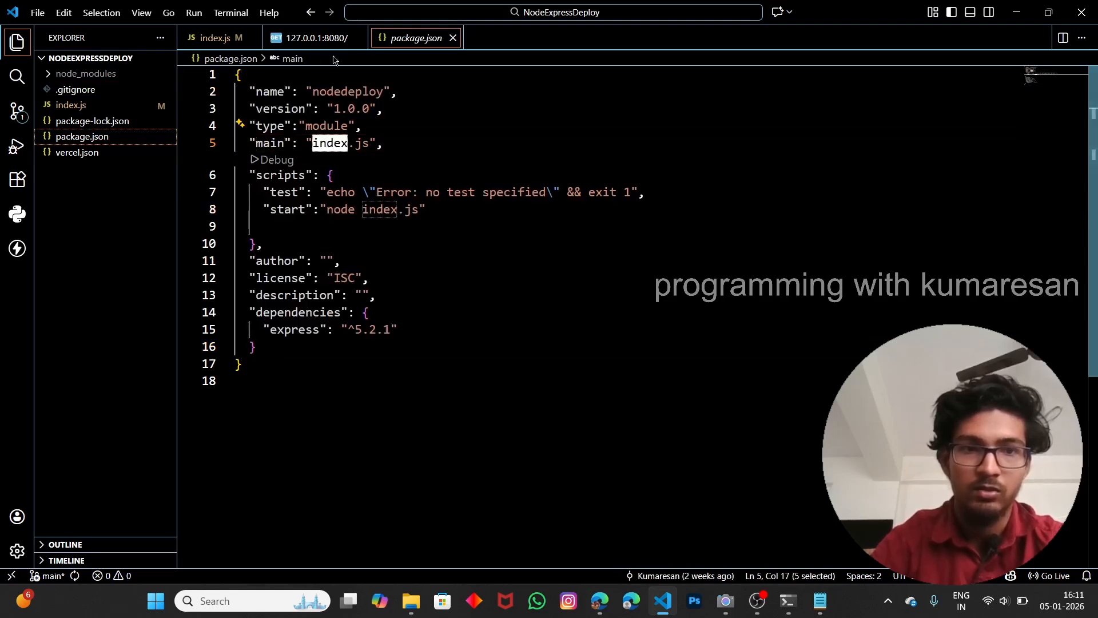
left_click(359, 39)
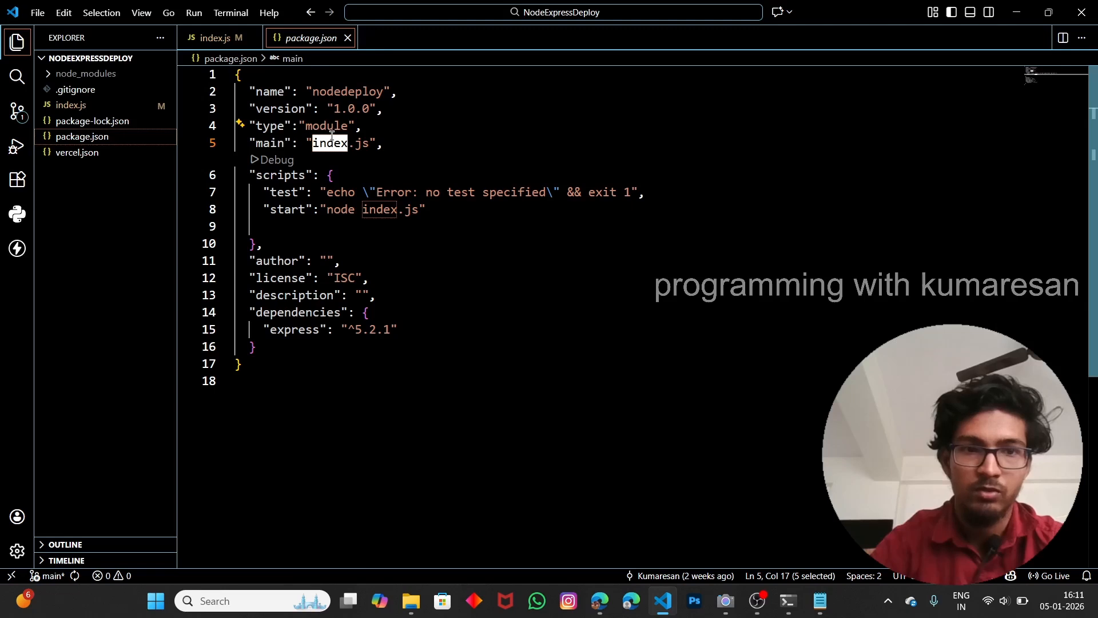
Try "server" as the file name in package.json's main entry, and change it back to "index"
type("server")
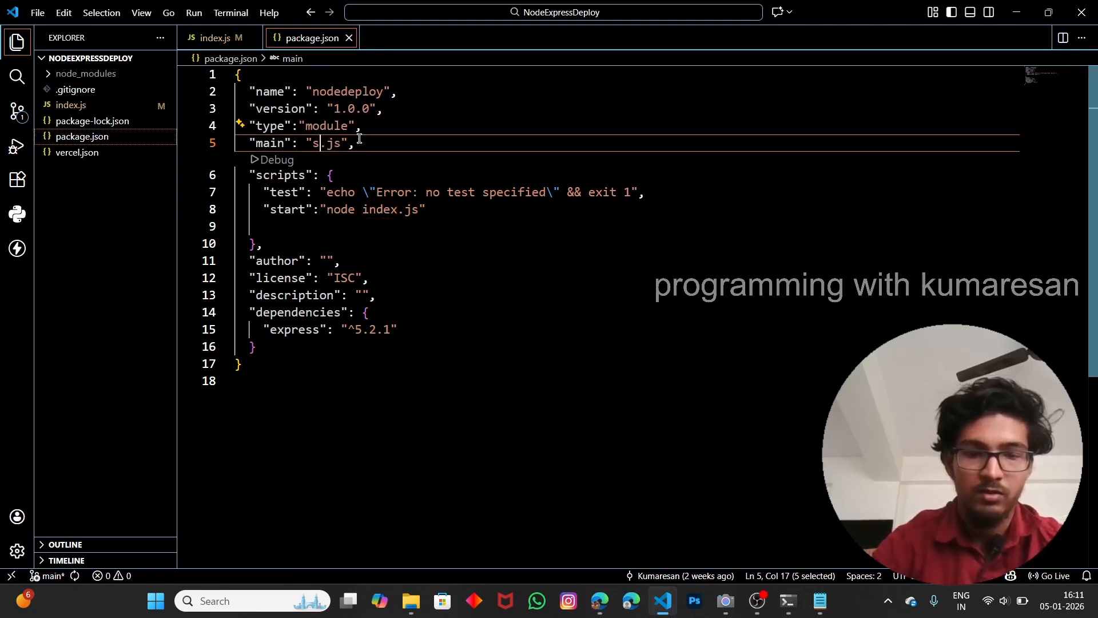
key("BackSpace")
key("BackSpace")
key("BackSpace")
key("BackSpace")
key("BackSpace")
key("BackSpace")
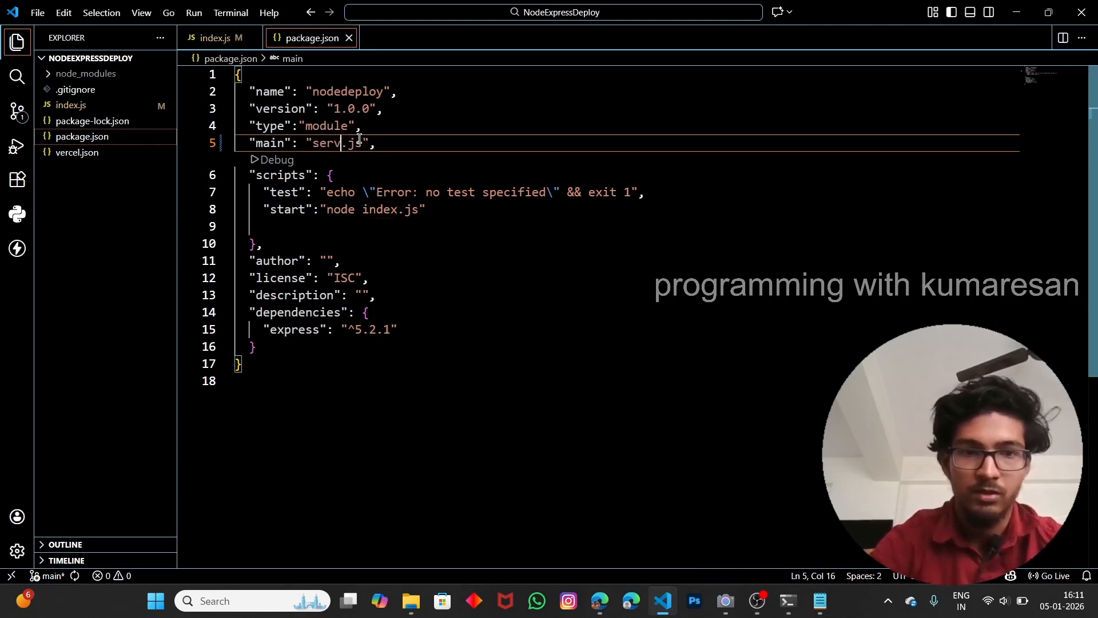
type("index")
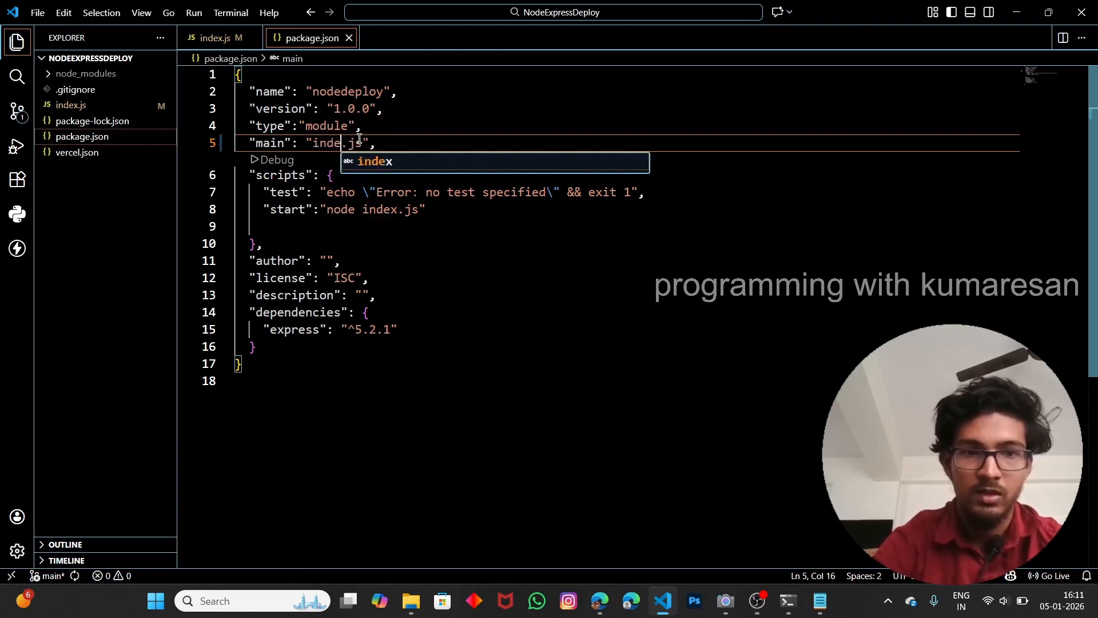
Examine the start script in package.json and compare it with the main entry
left_click(270, 262)
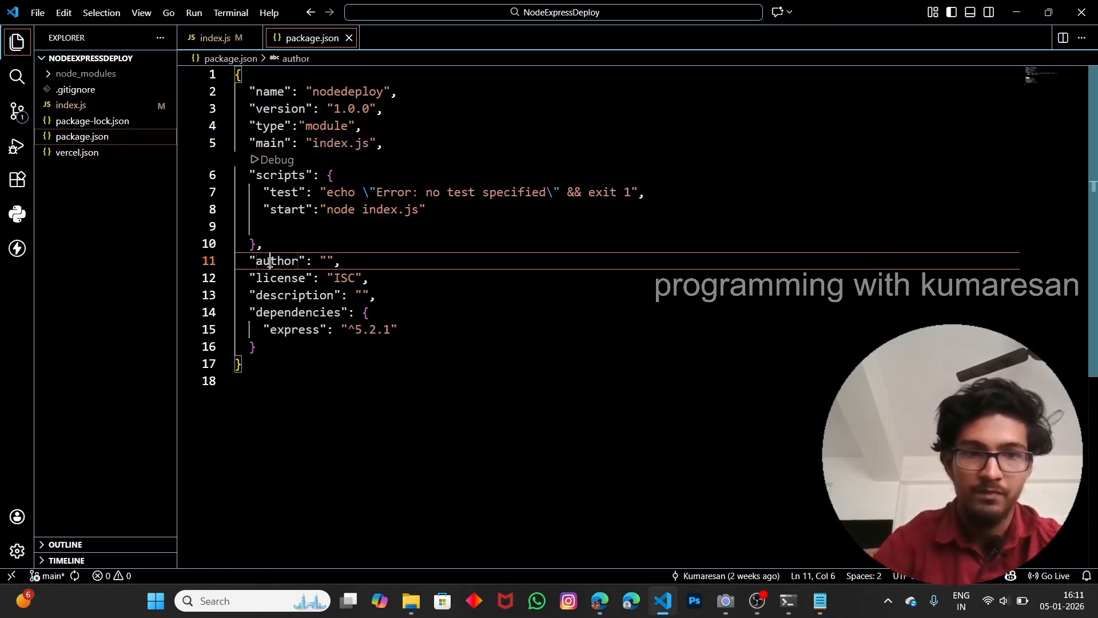
double_click(284, 206)
double_click(320, 207)
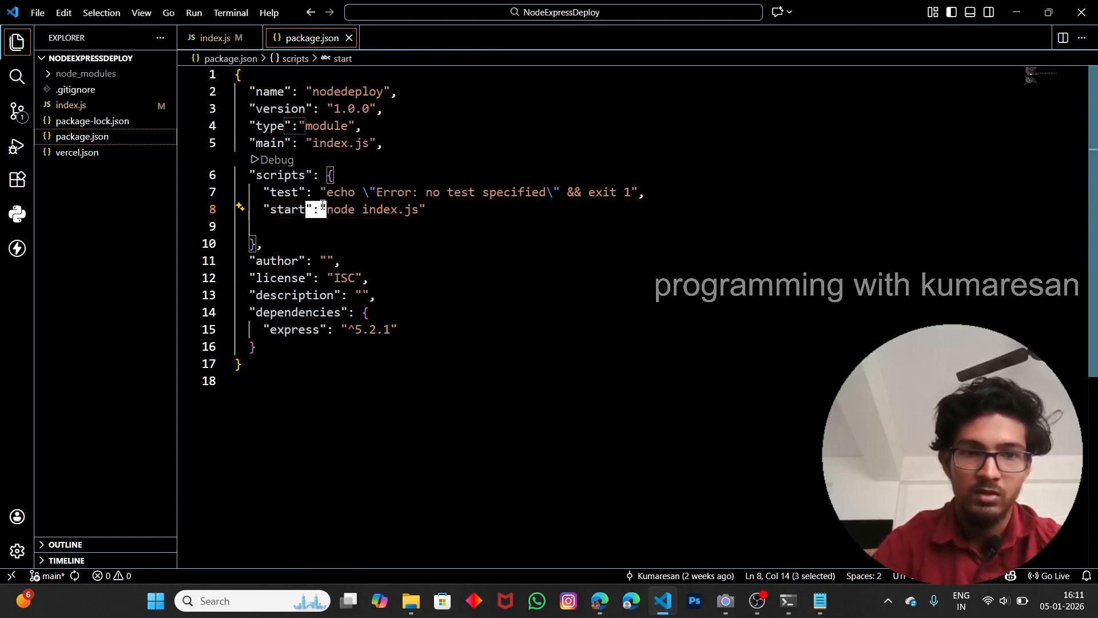
left_click(334, 209)
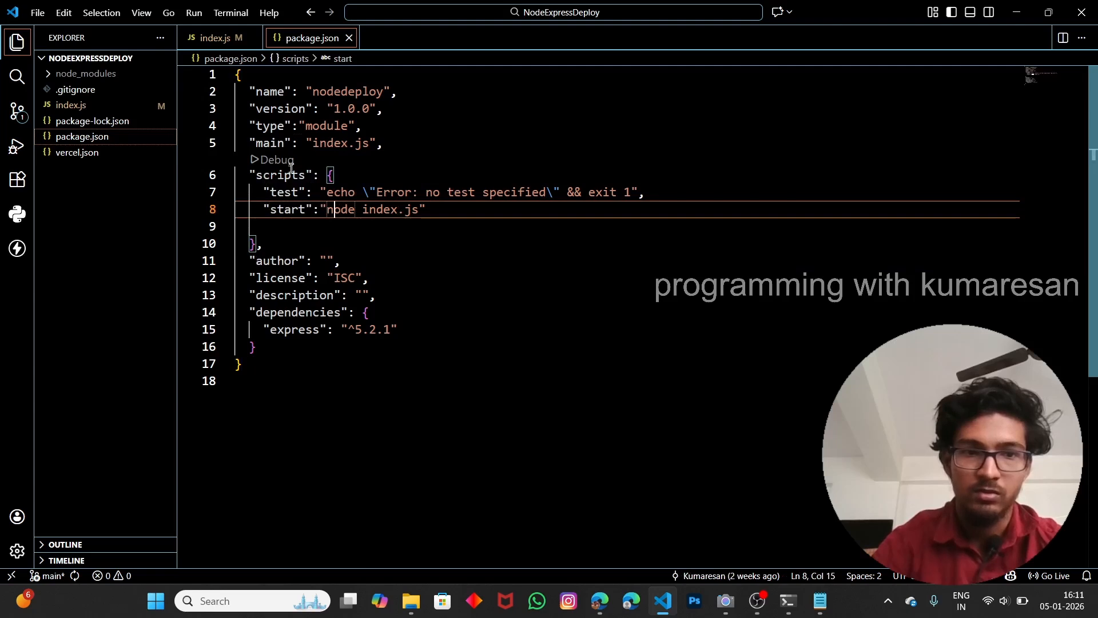
left_click_drag(384, 144, 240, 145)
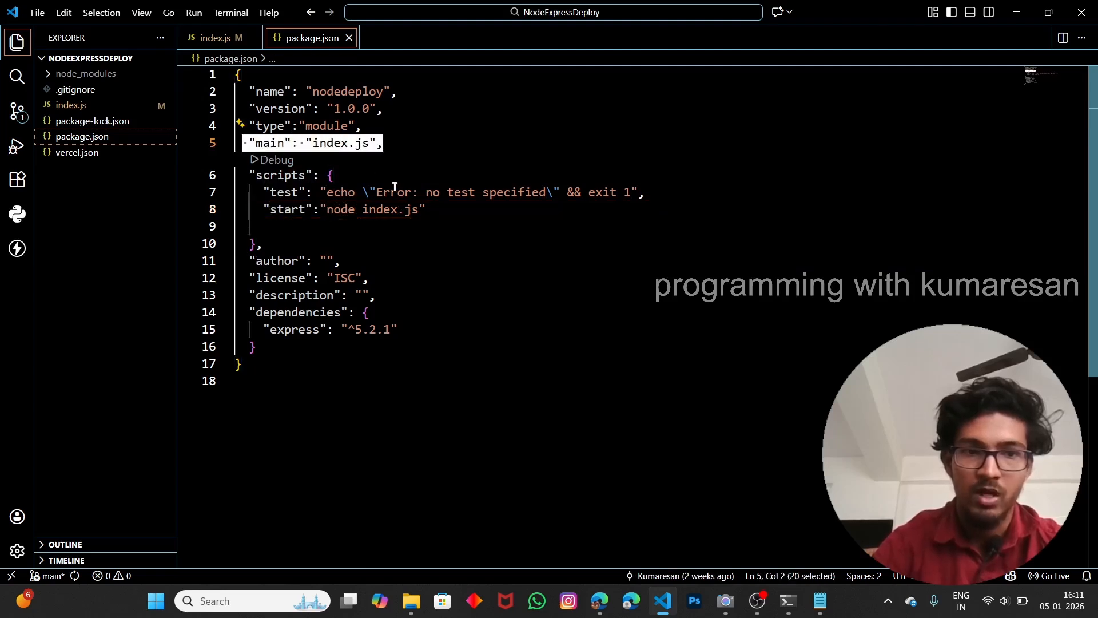
left_click_drag(423, 207, 231, 210)
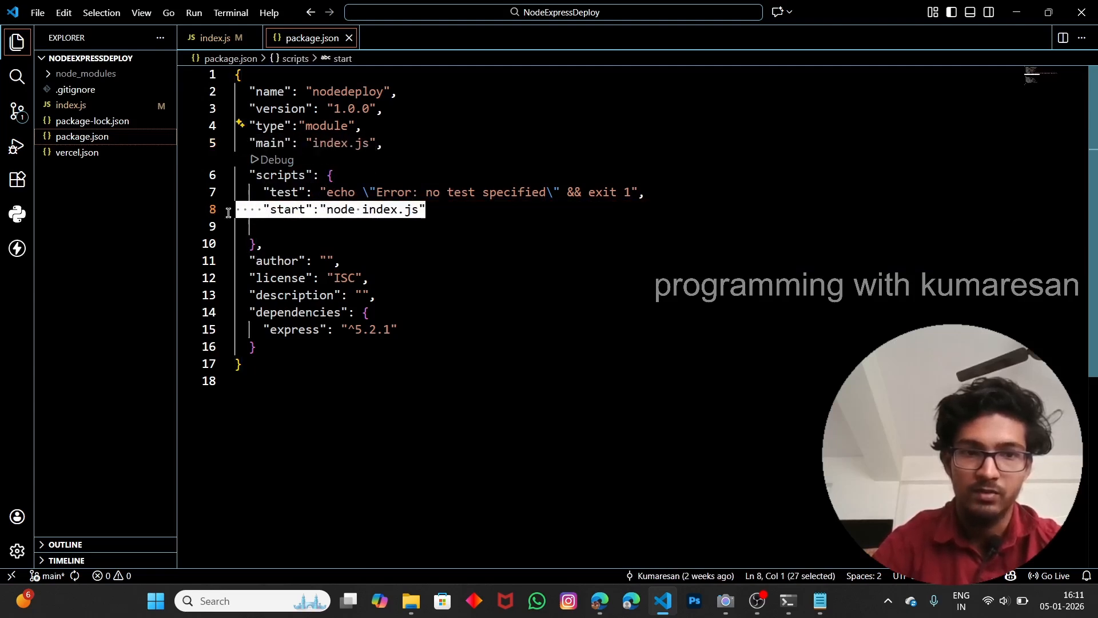
left_click(263, 144)
double_click(281, 213)
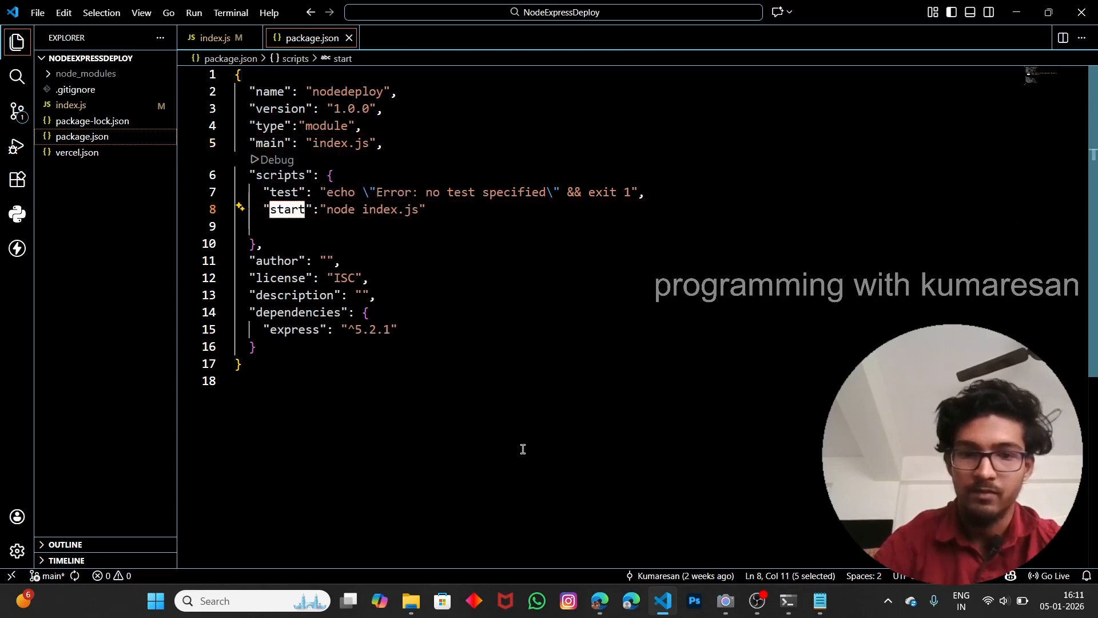
Switch to the Edge browser and check index.js and package.json's main and start entries in the GitHub repository
left_click(595, 610)
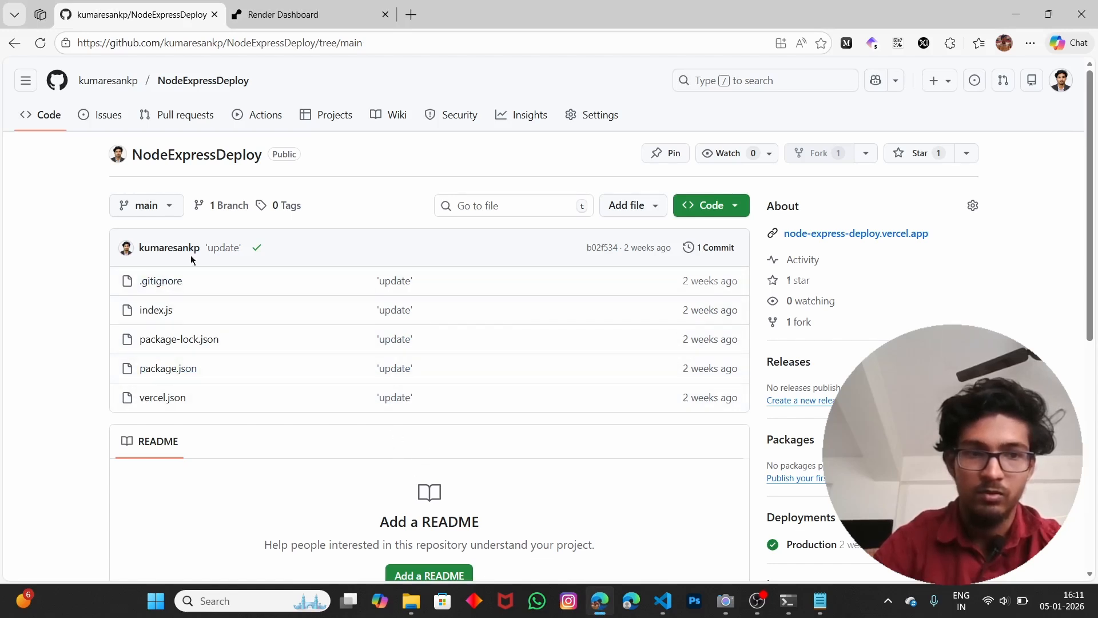
left_click(159, 310)
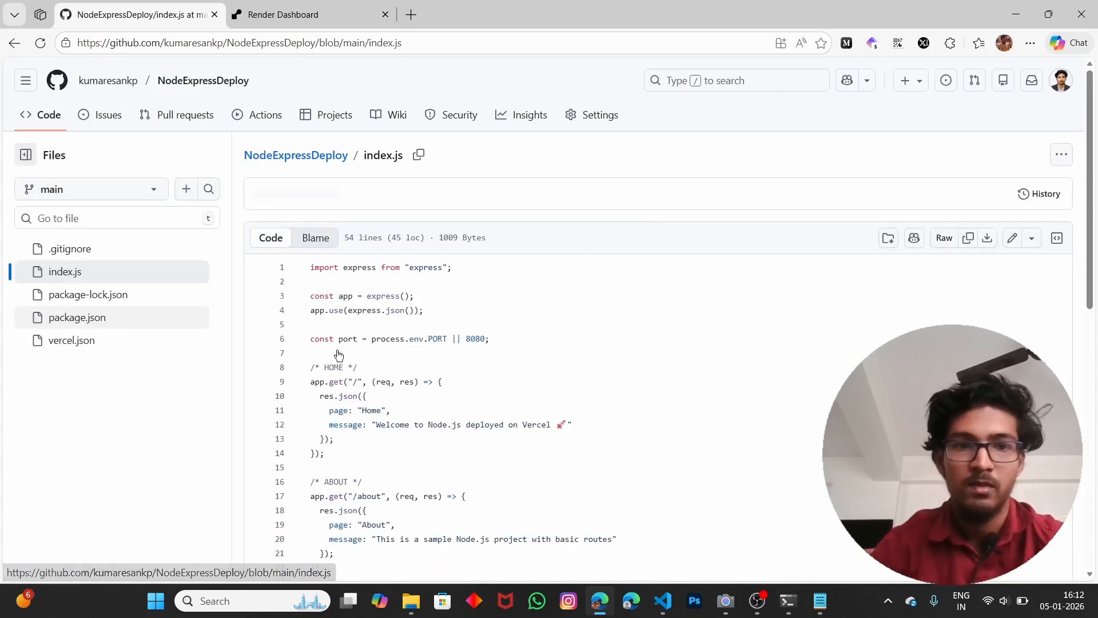
scroll(335, 355, "down", 8)
scroll(85, 197, "up", 8)
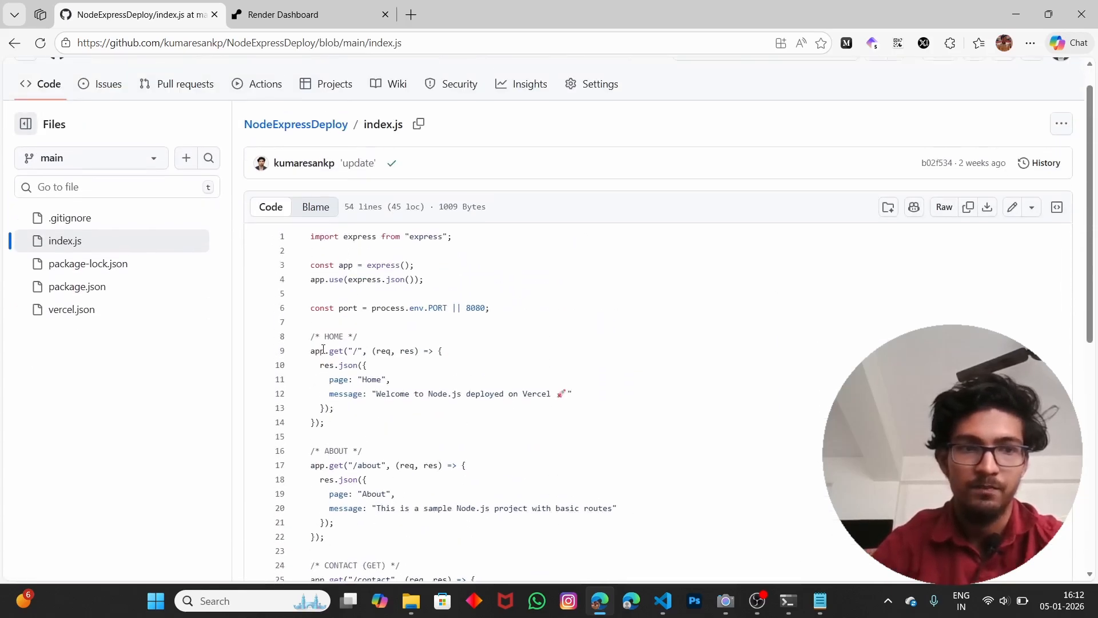
left_click(96, 298)
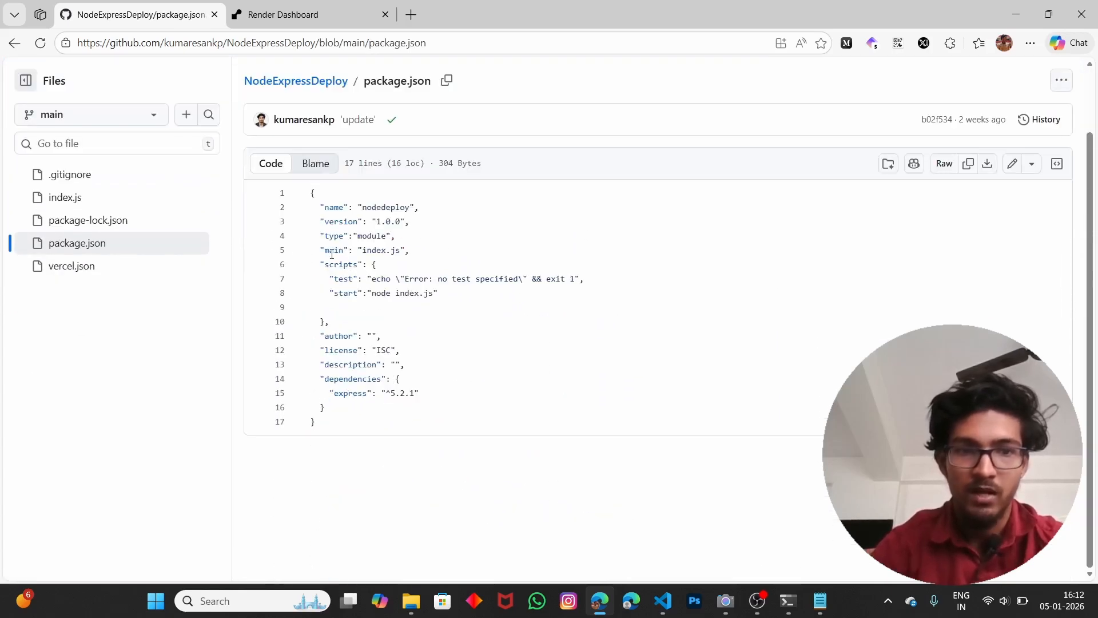
left_click_drag(320, 254, 417, 245)
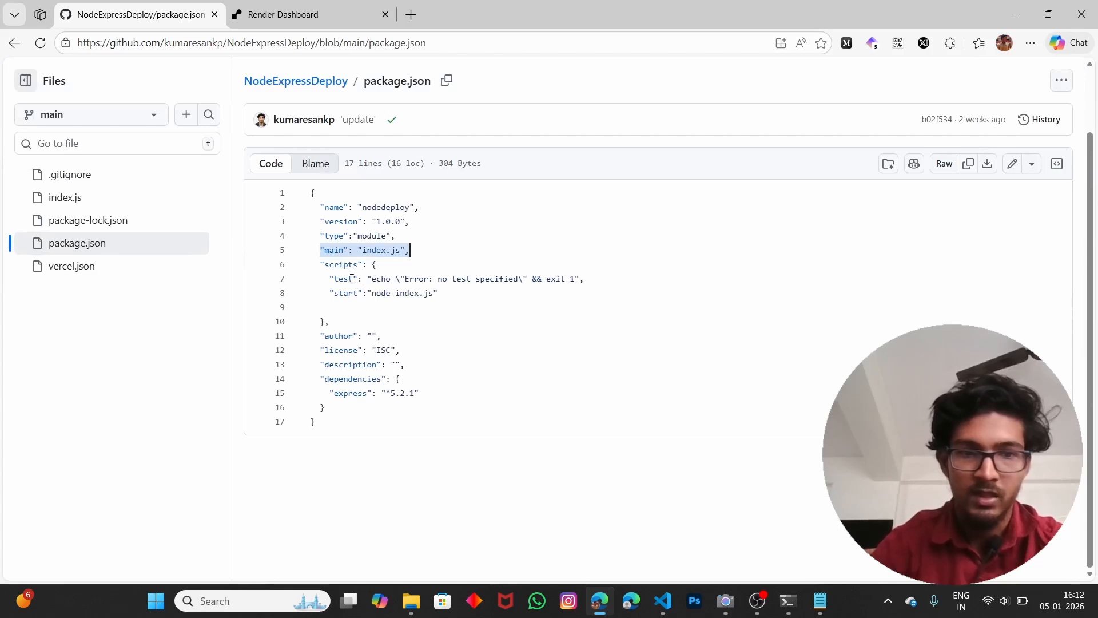
left_click_drag(330, 290, 442, 290)
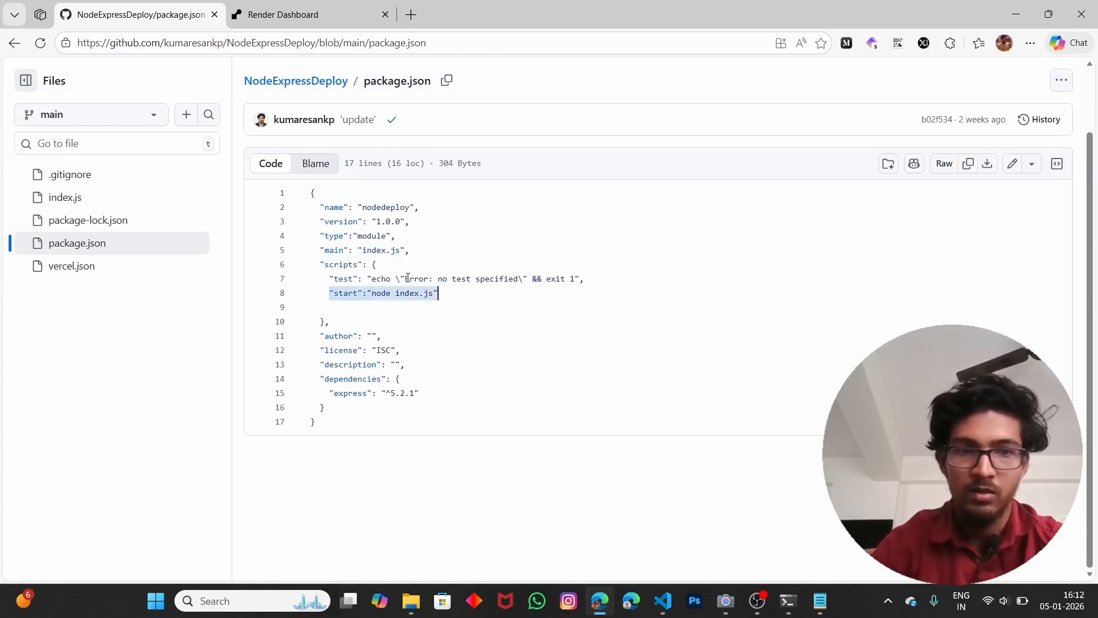
Switch to the Render dashboard and start a new web service with a public Git repository as its source
left_click(265, 12)
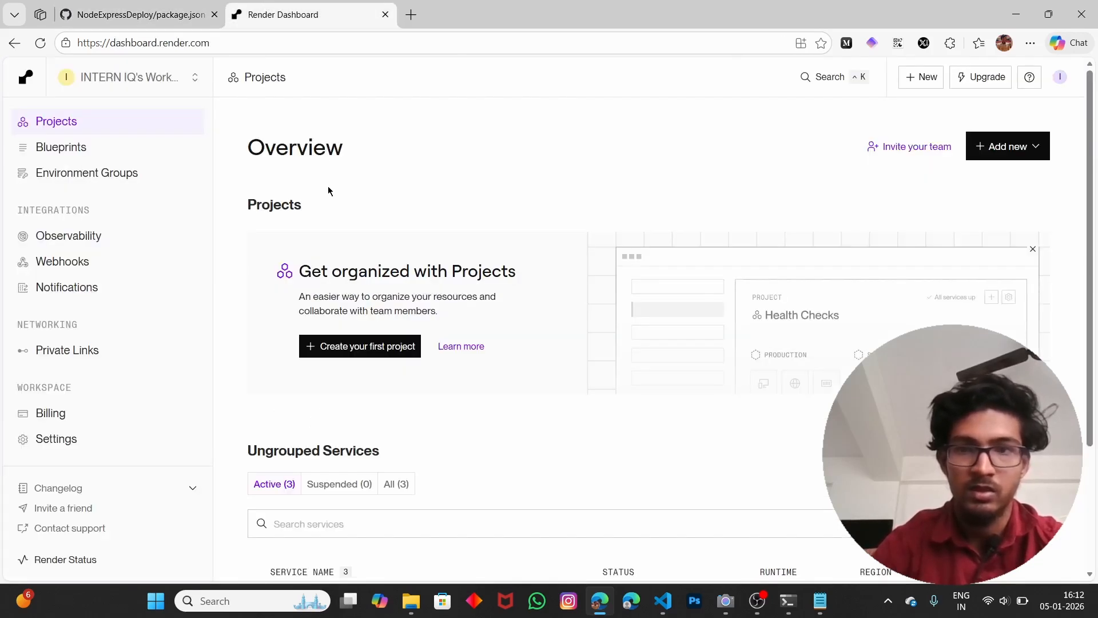
left_click(1011, 146)
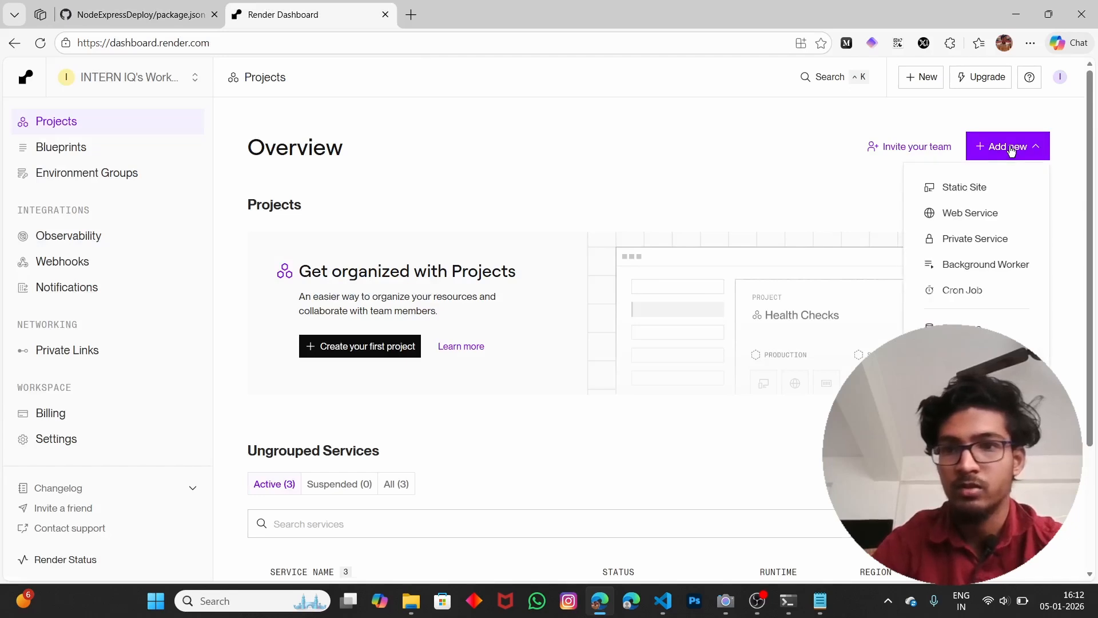
left_click(1004, 215)
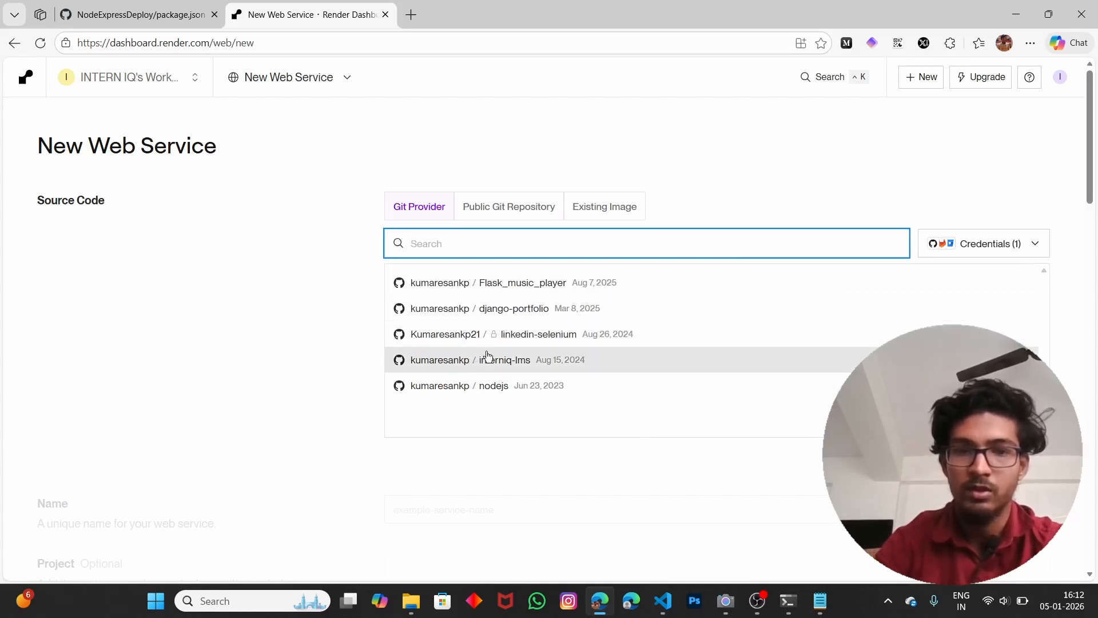
left_click(507, 217)
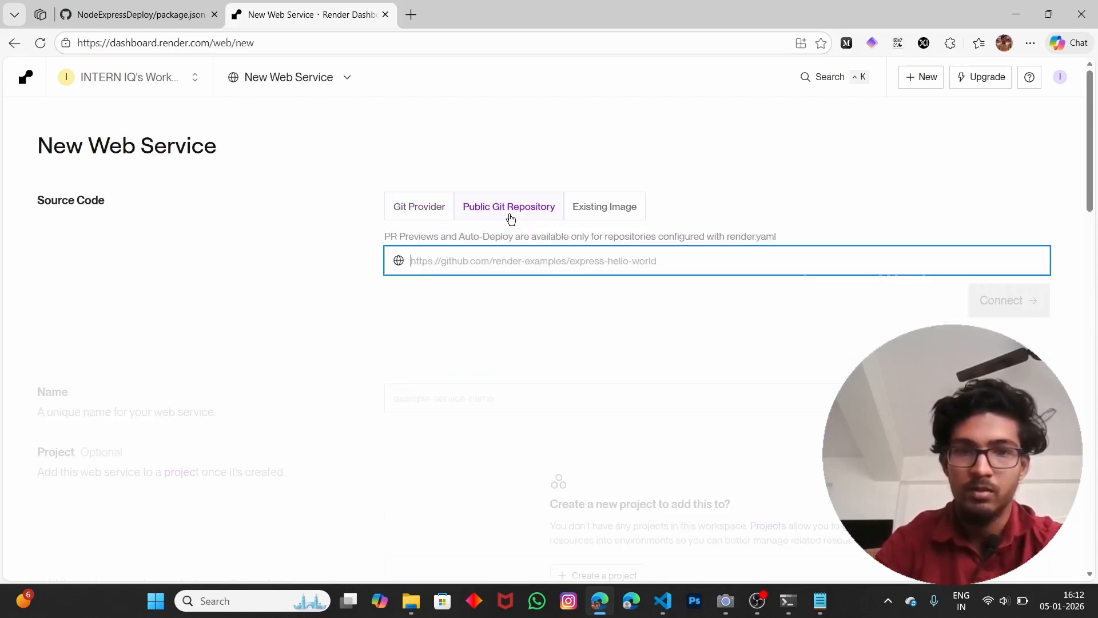
Copy the HTTPS clone URL of the NodeExpressDeploy repository on GitHub
left_click(152, 9)
left_click(283, 80)
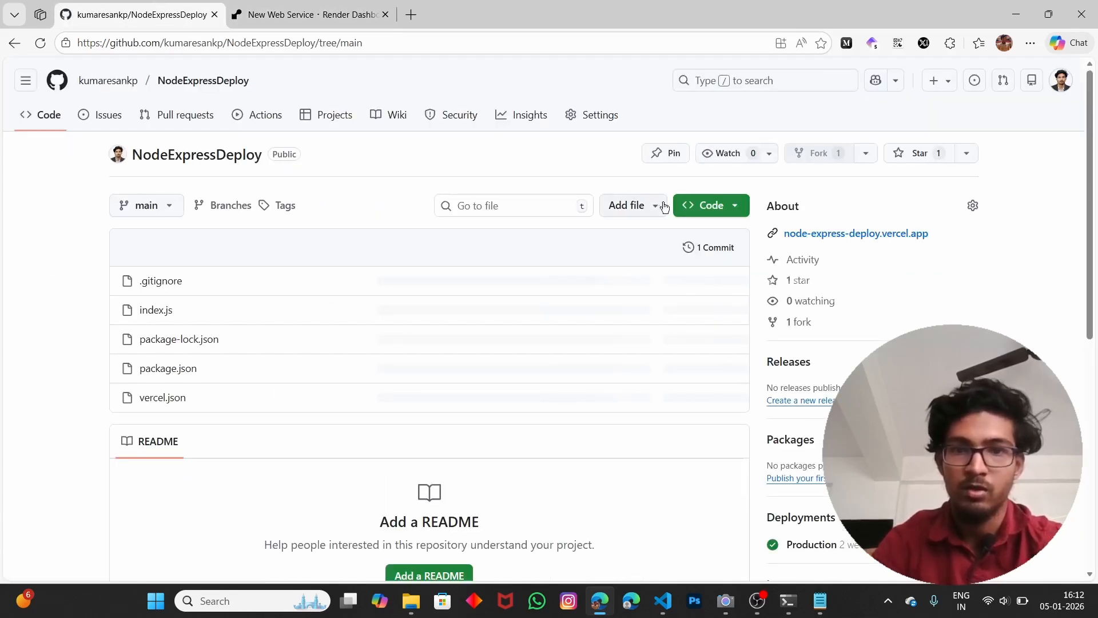
left_click(719, 206)
left_click(738, 326)
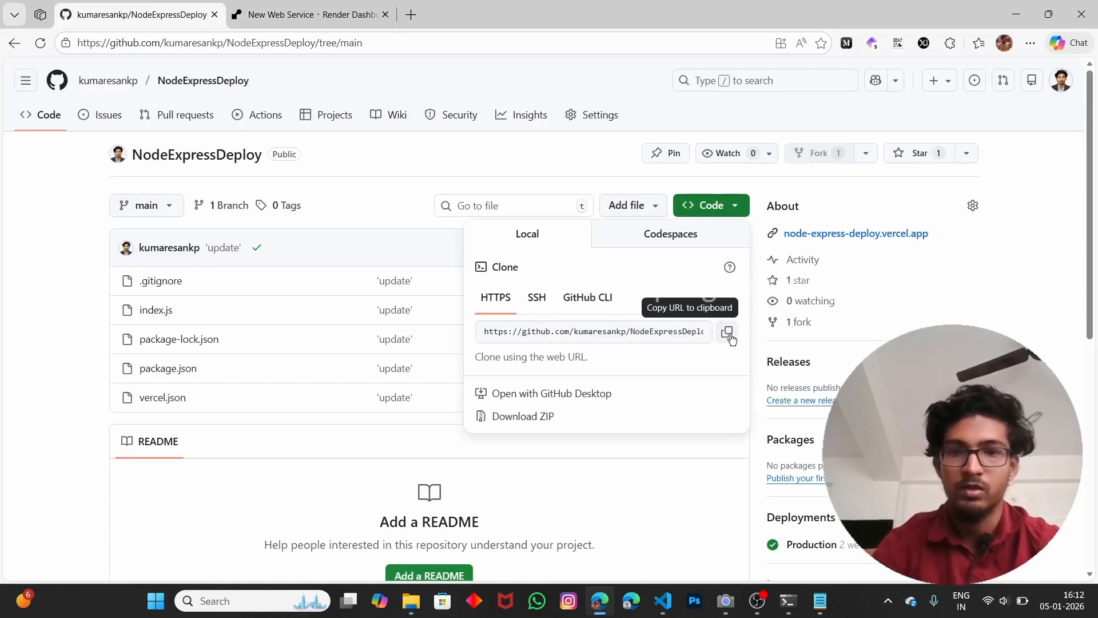
Paste the copied NodeExpressDeploy URL as the new web service's public Git repository and connect it
left_click(382, 6)
key("ctrl+v")
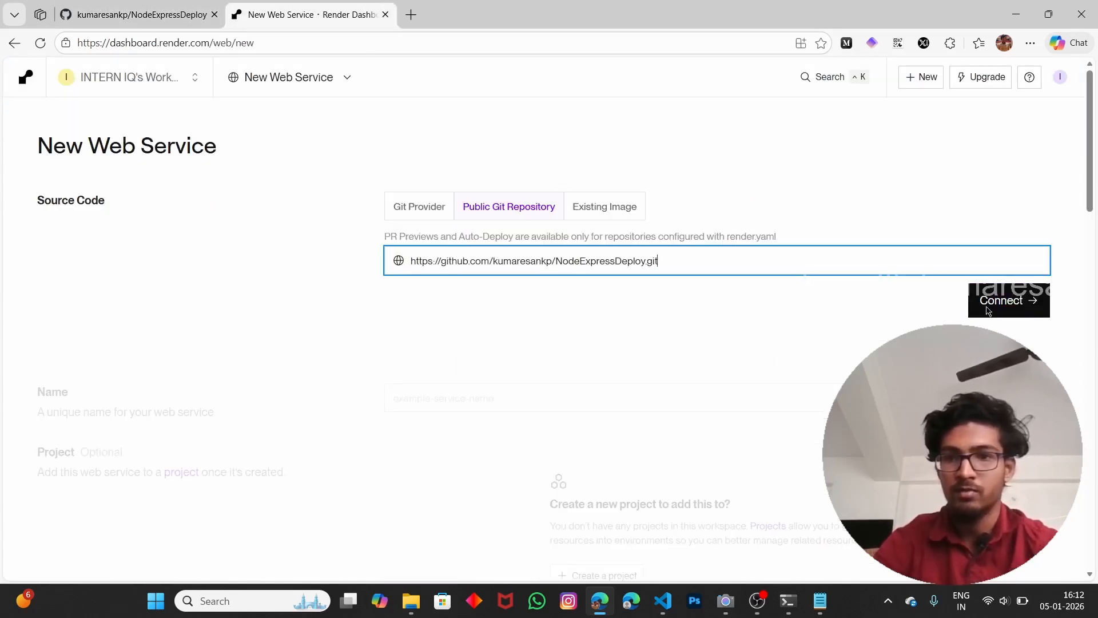
left_click(447, 210)
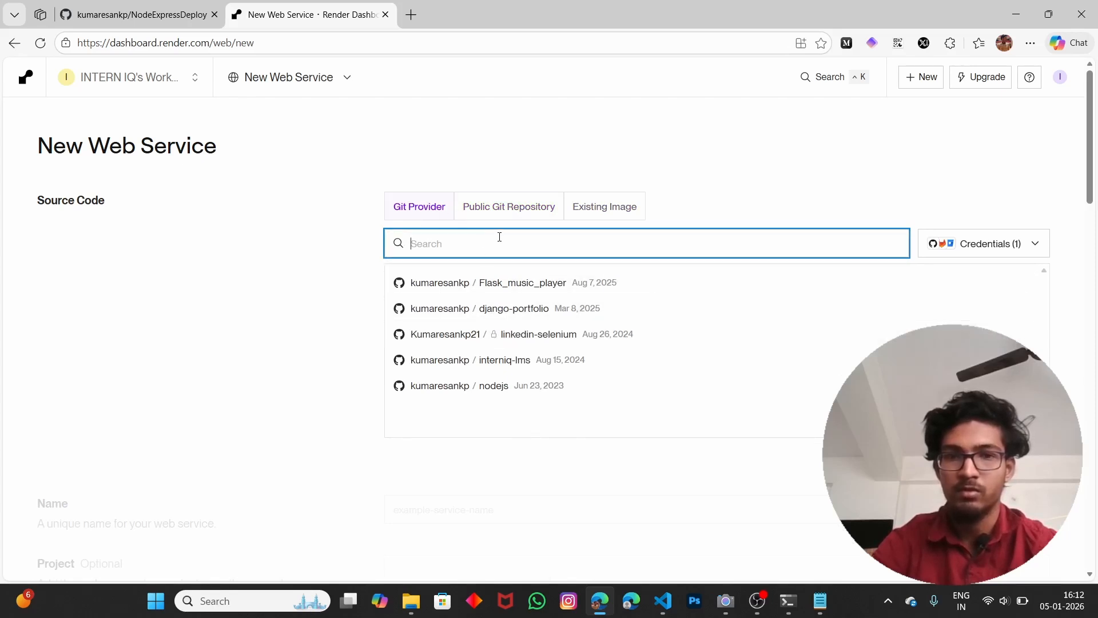
left_click(517, 212)
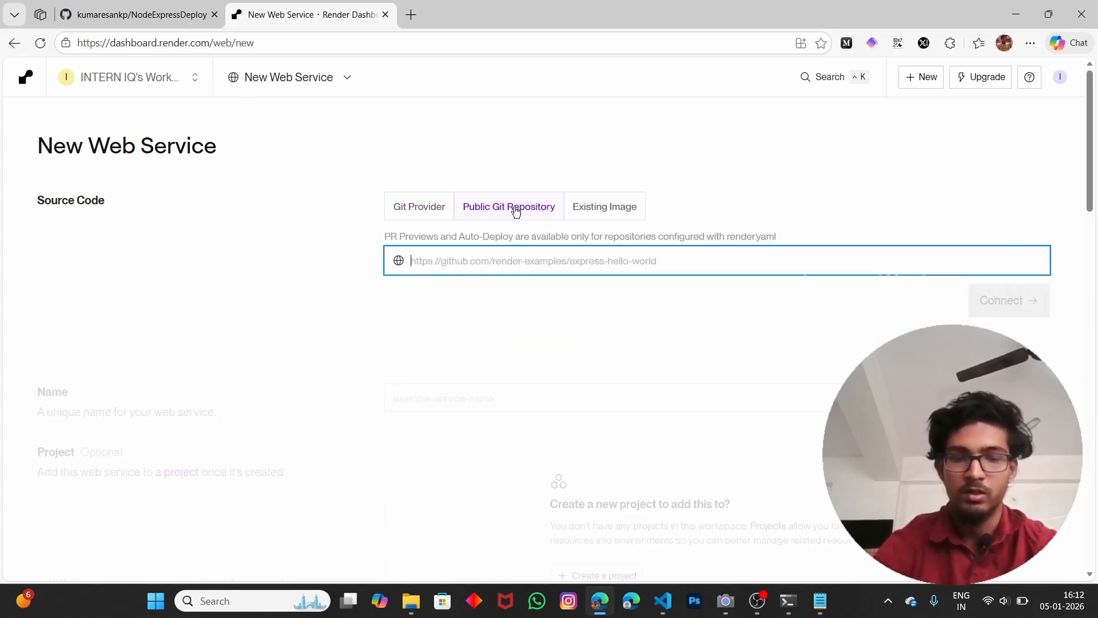
key("ctrl+v")
left_click(1029, 302)
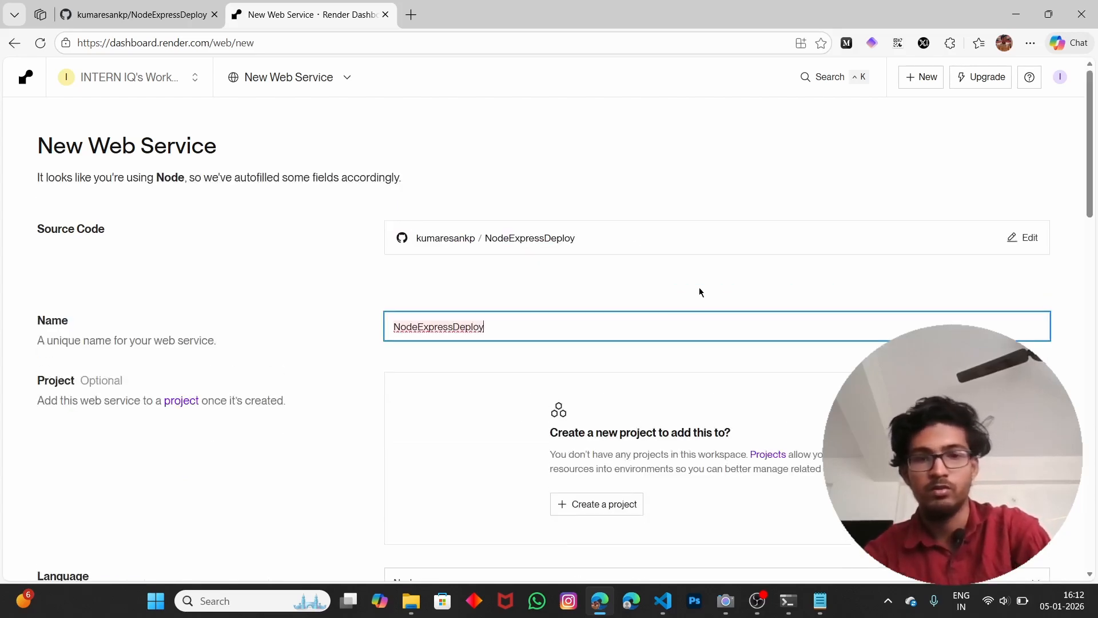
Review the new web service's prefilled settings and the available runtime languages, keeping Node selected
scroll(699, 289, "down", 4)
scroll(699, 289, "down", 2)
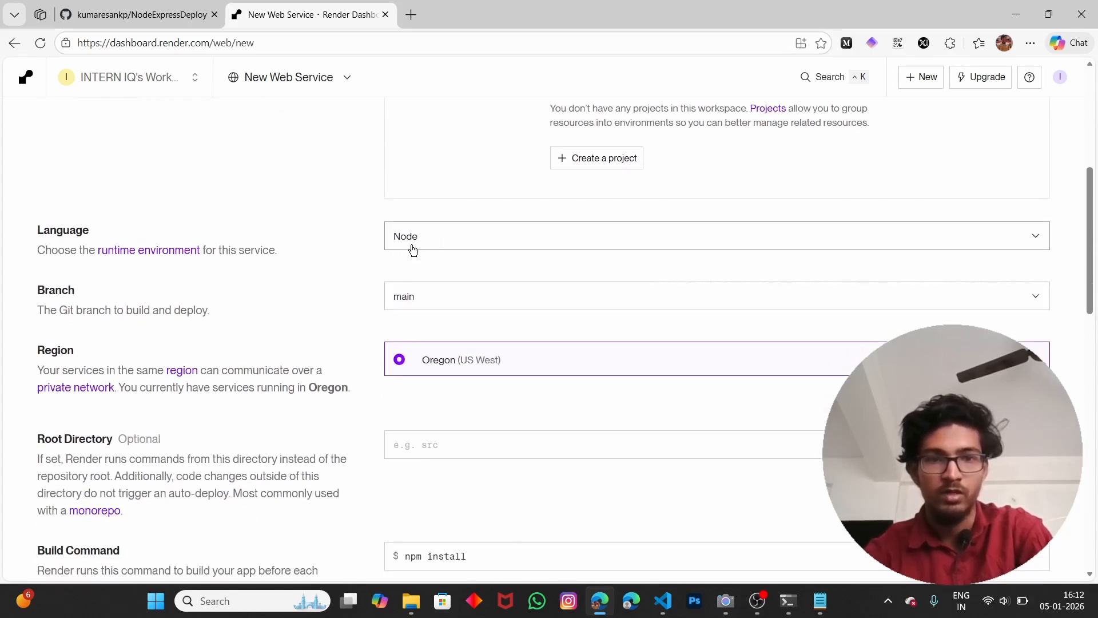
left_click(448, 239)
scroll(445, 327, "up", 3)
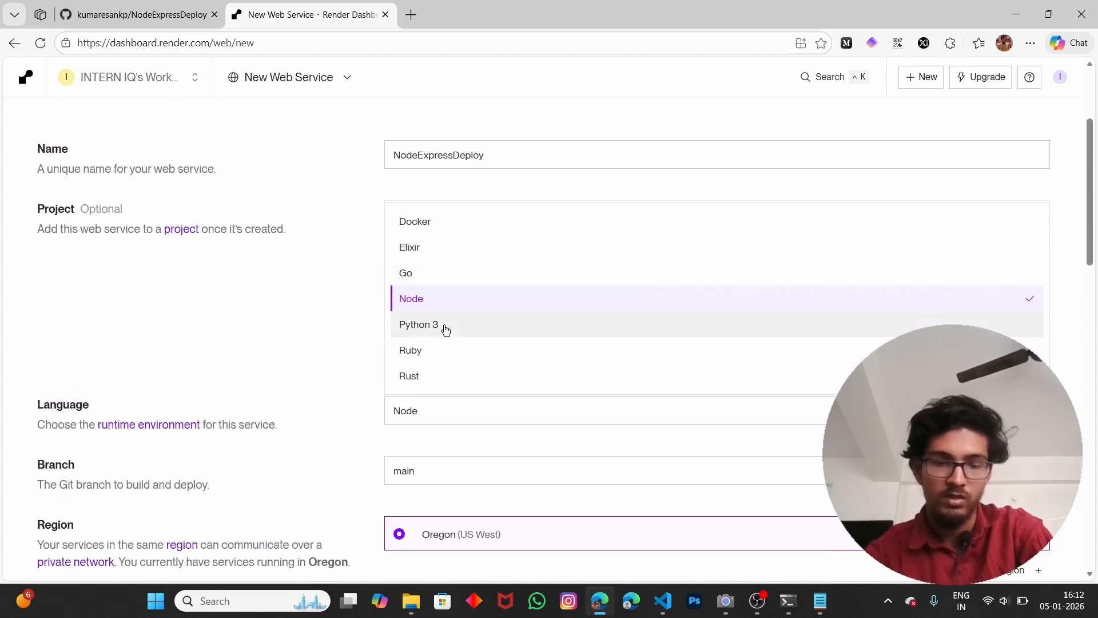
scroll(445, 330, "down", 3)
scroll(443, 328, "up", 3)
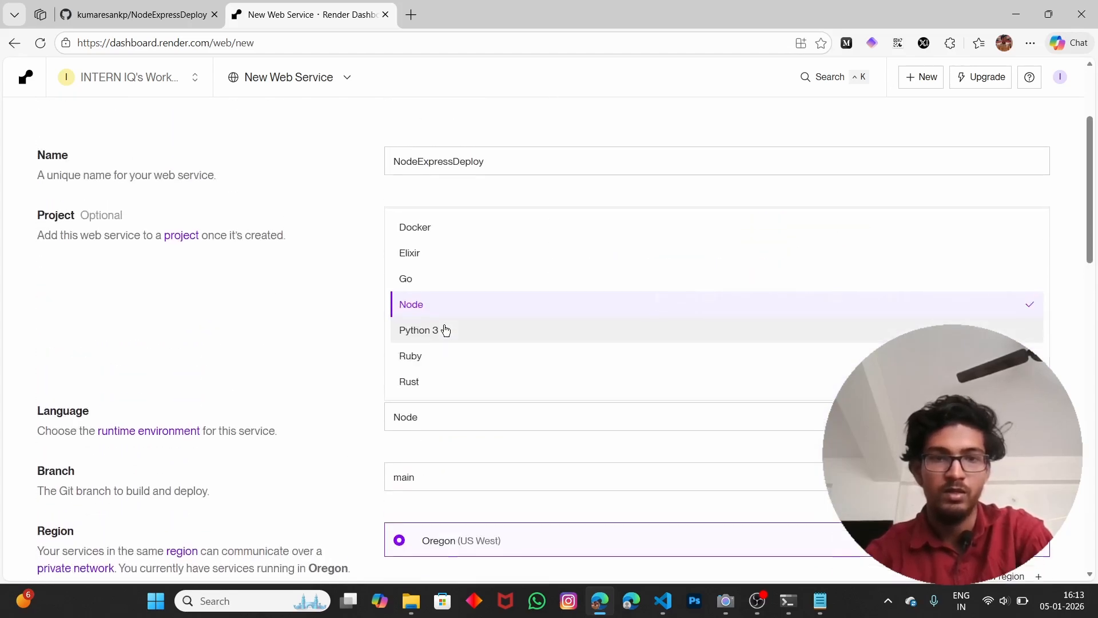
left_click(369, 324)
scroll(370, 324, "down", 1)
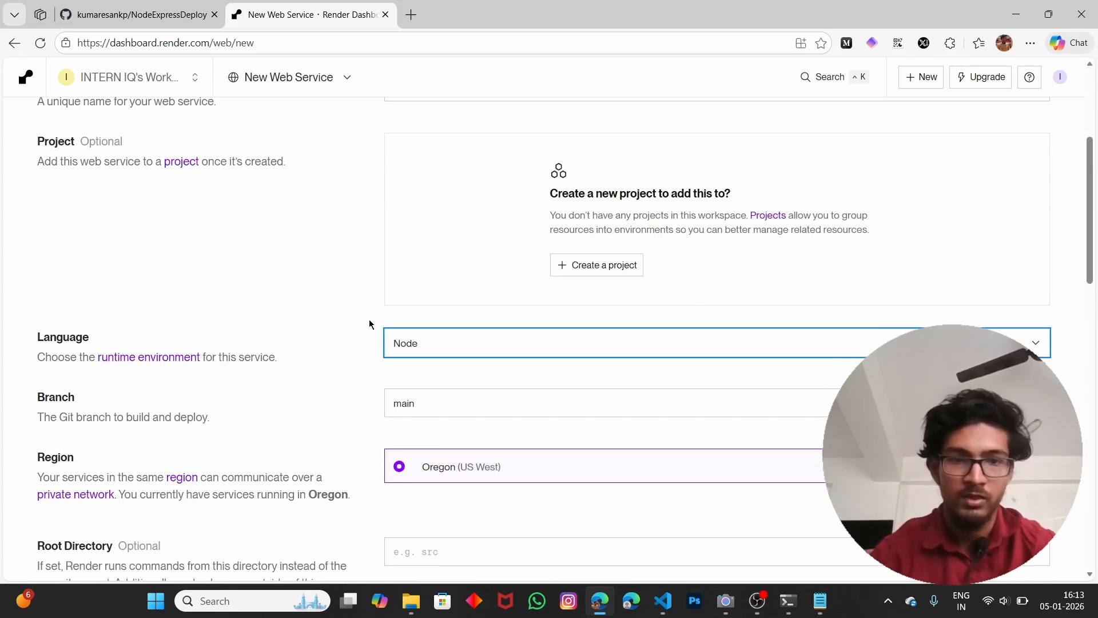
scroll(370, 325, "up", 4)
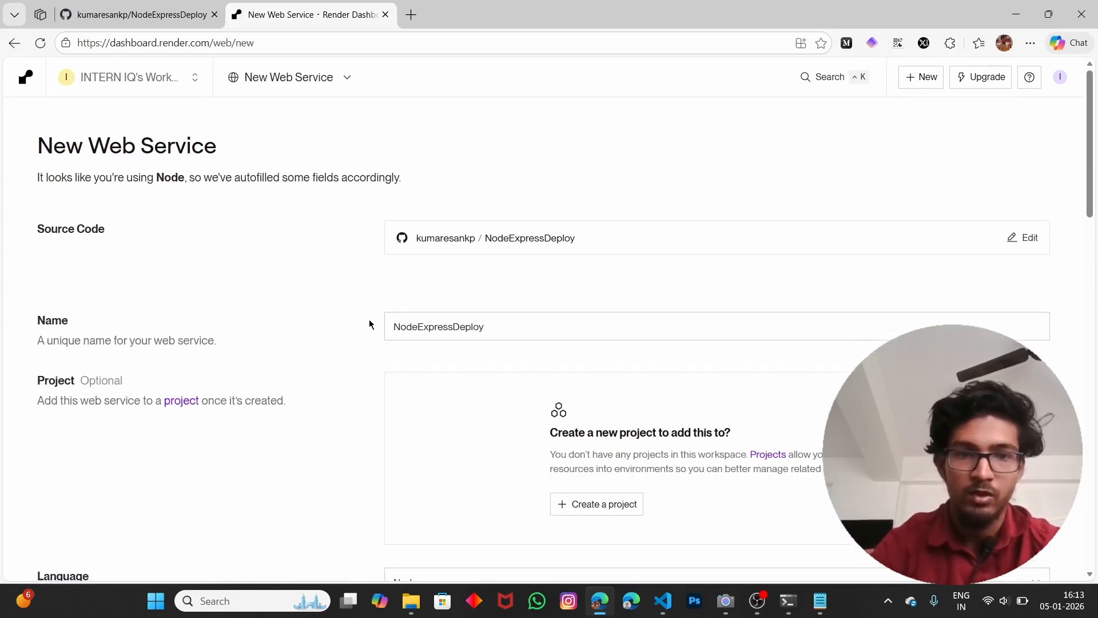
Check the source repository name and set the web service's name to SampleNodeJs
double_click(563, 246)
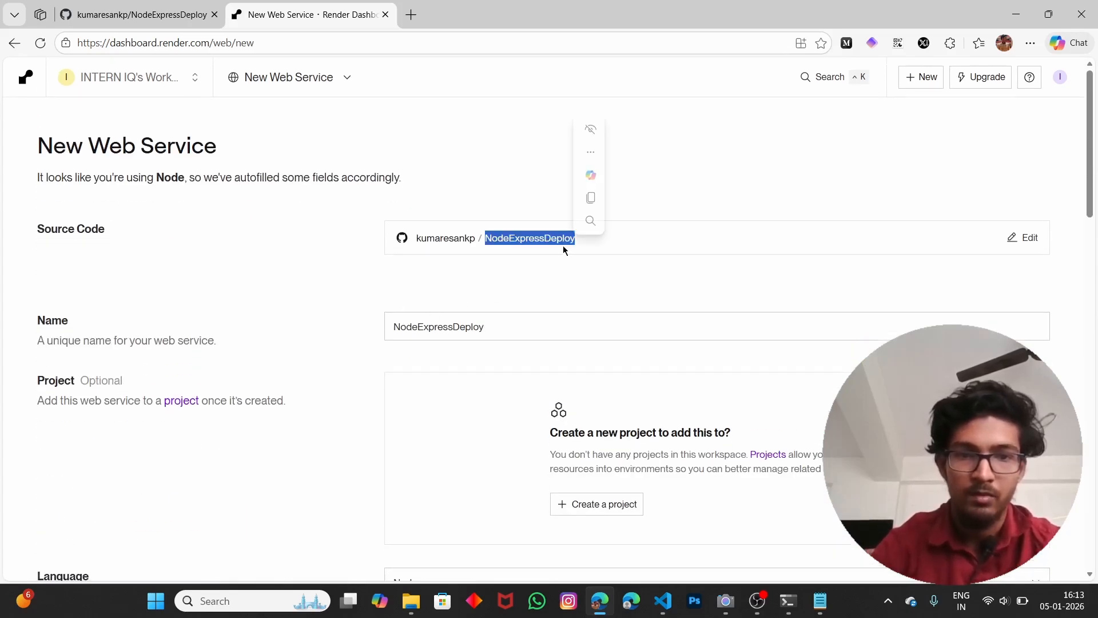
scroll(371, 229, "down", 2)
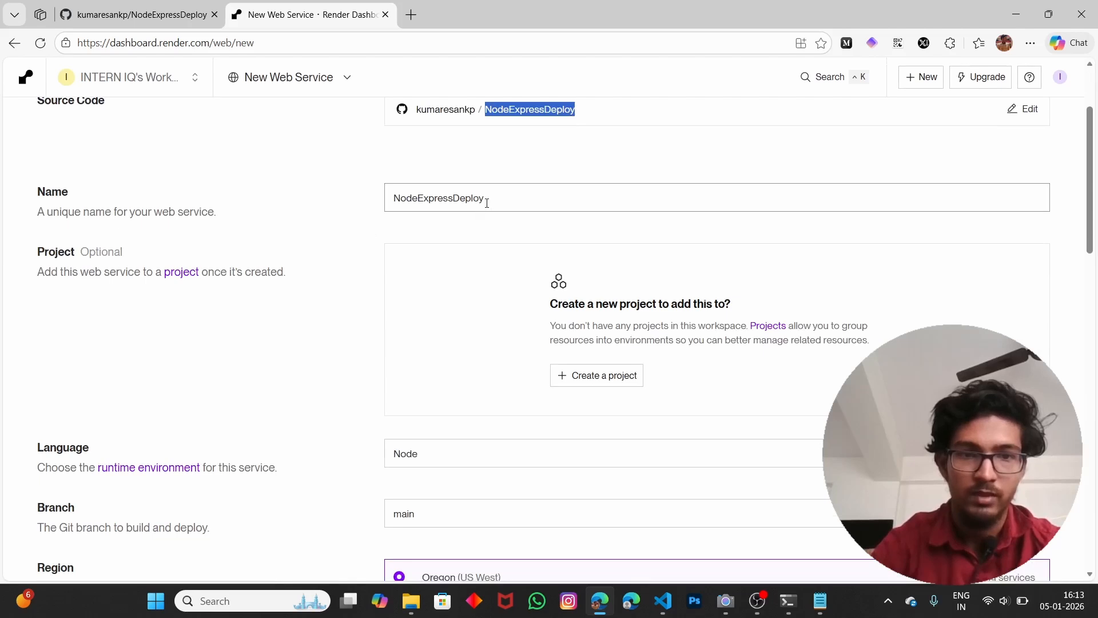
left_click_drag(485, 199, 302, 188)
type("Samp")
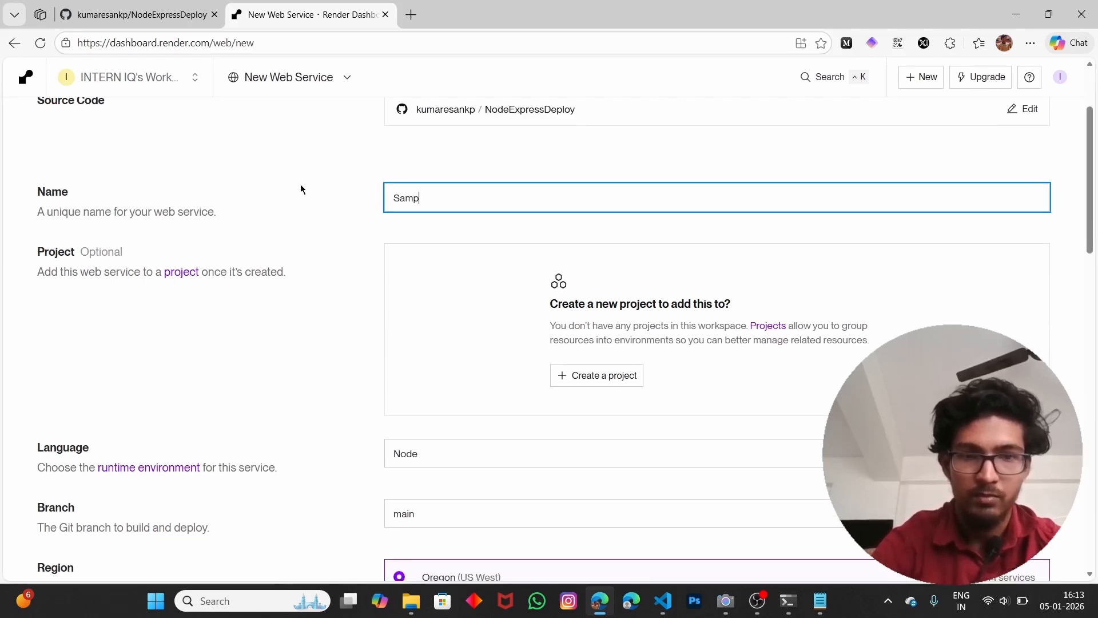
type("leNode")
Examine the build and start commands, compare the start command with package.json's start script in VS Code, and return to Edge
scroll(321, 257, "down", 7)
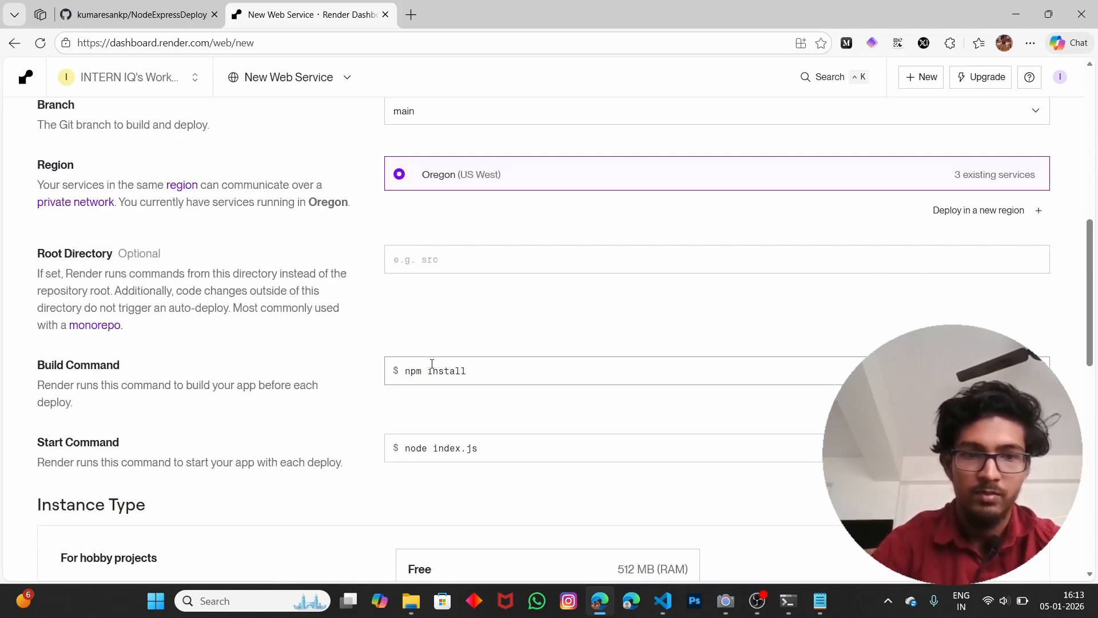
scroll(415, 372, "down", 1)
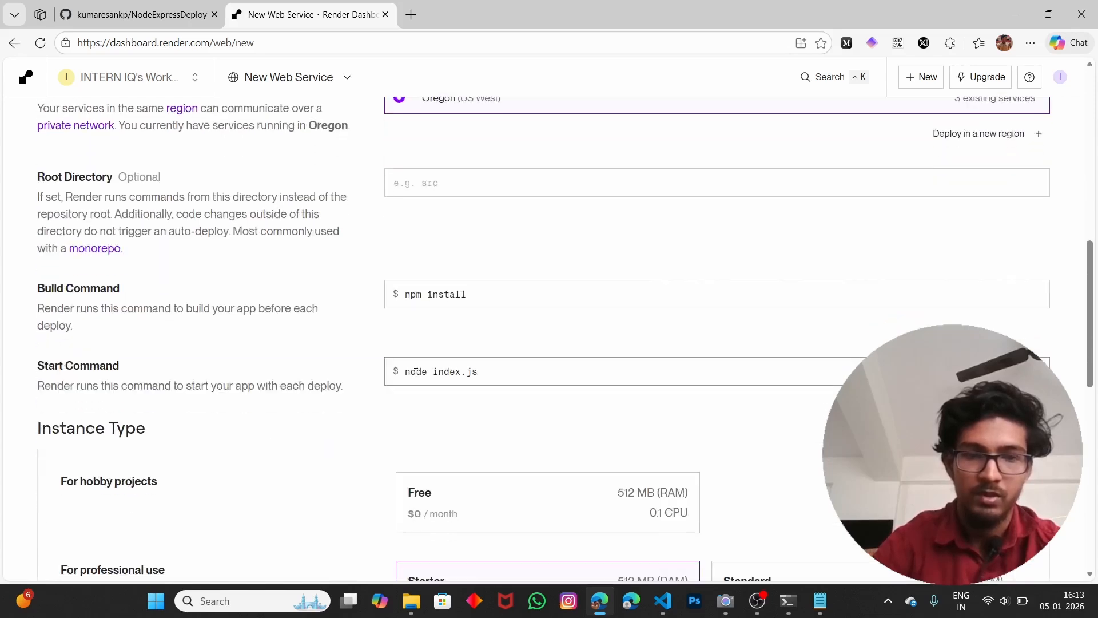
left_click(177, 8)
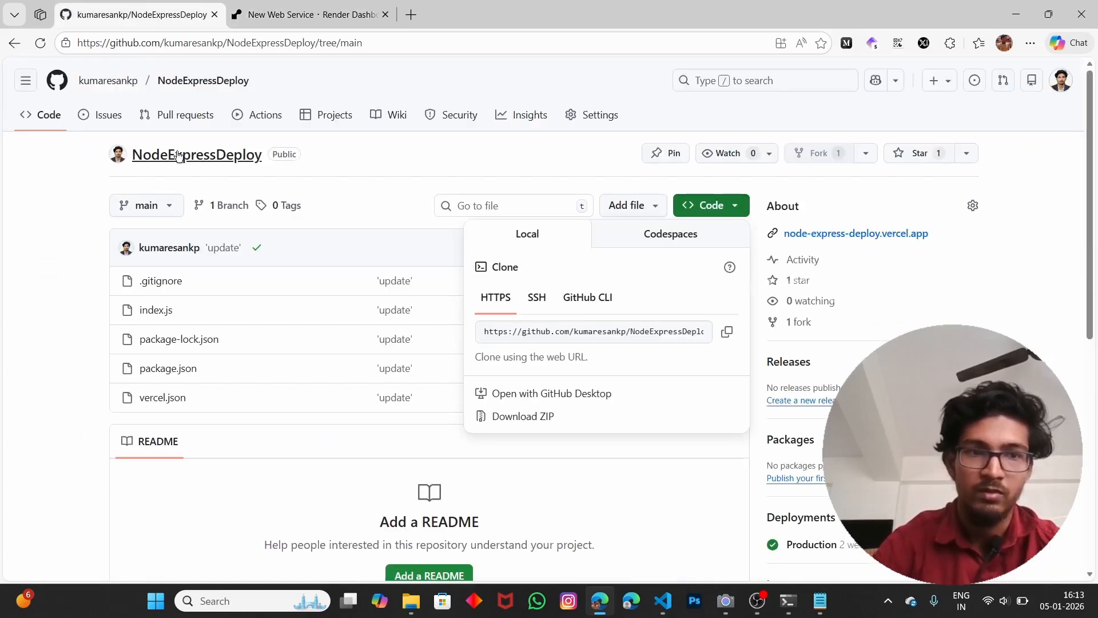
left_click(304, 7)
scroll(389, 356, "down", 1)
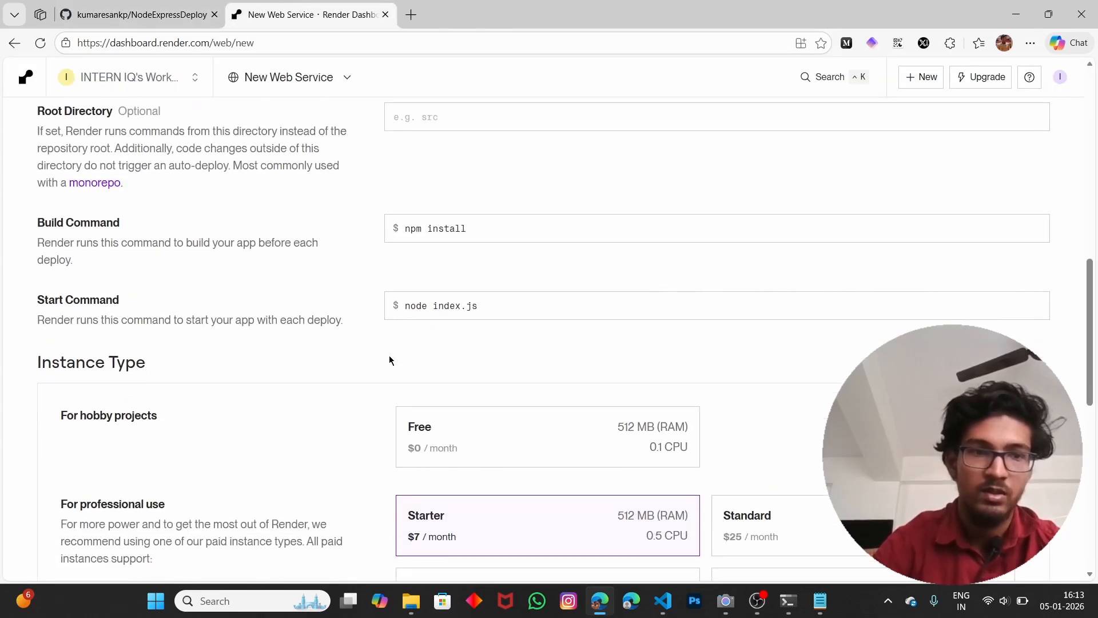
left_click_drag(490, 307, 393, 300)
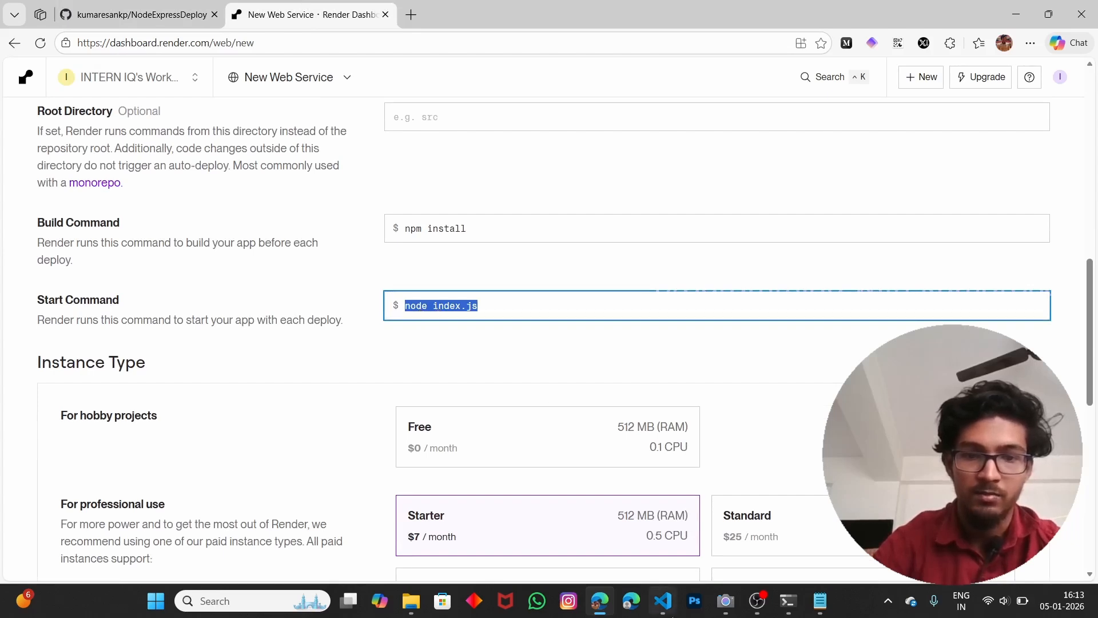
left_click(662, 601)
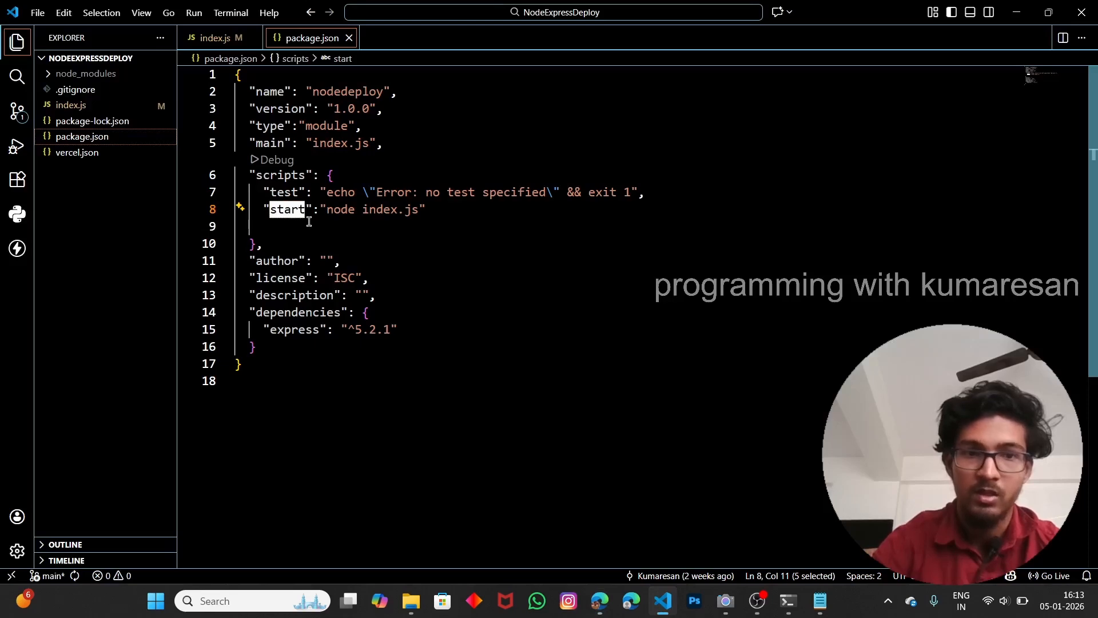
key("alt+Tab")
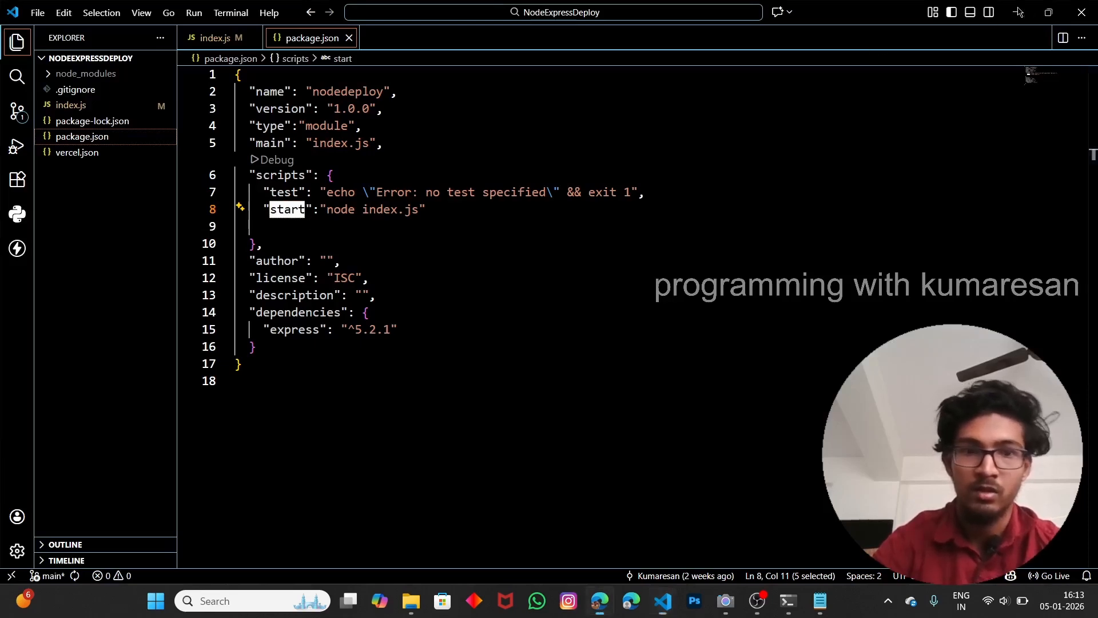
left_click(443, 327)
Choose the Free instance type and deploy the web service without any environment variables
scroll(443, 327, "down", 4)
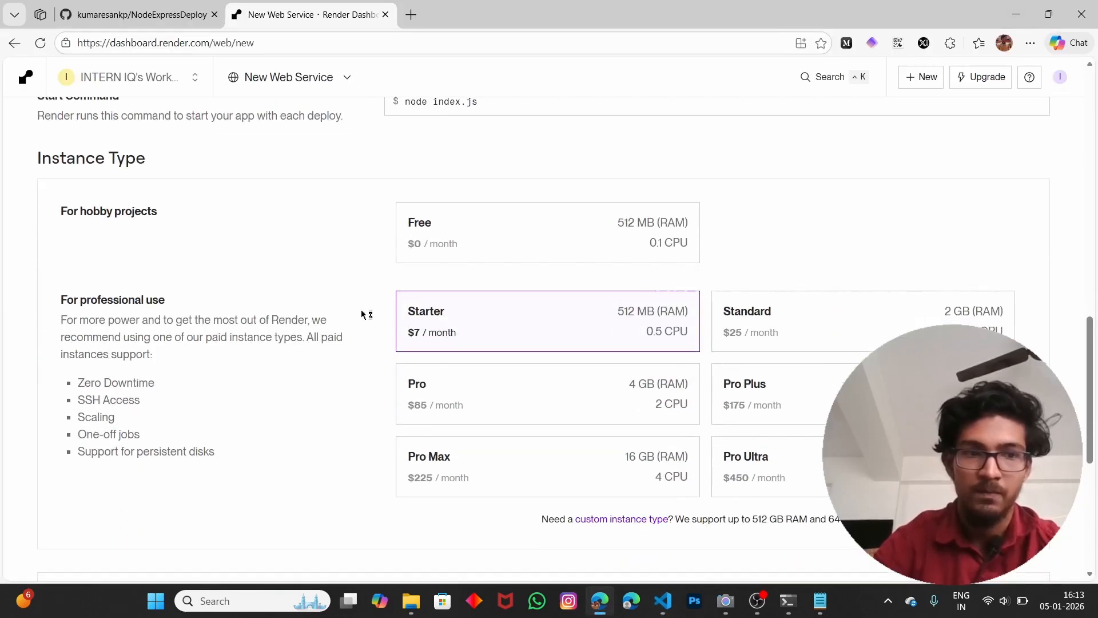
left_click(430, 216)
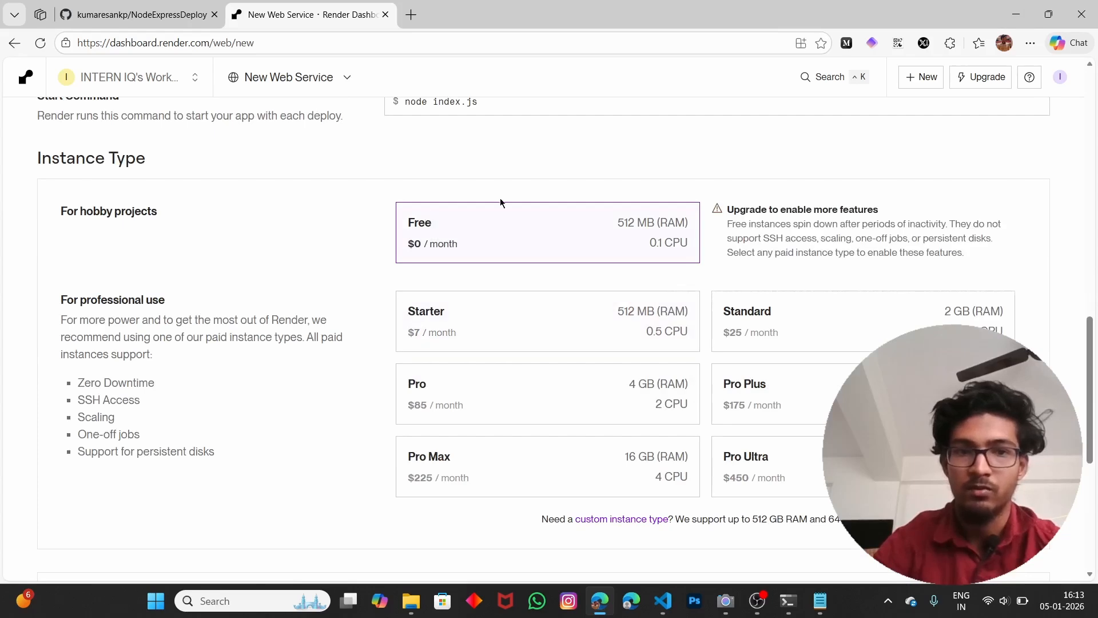
scroll(523, 229, "down", 4)
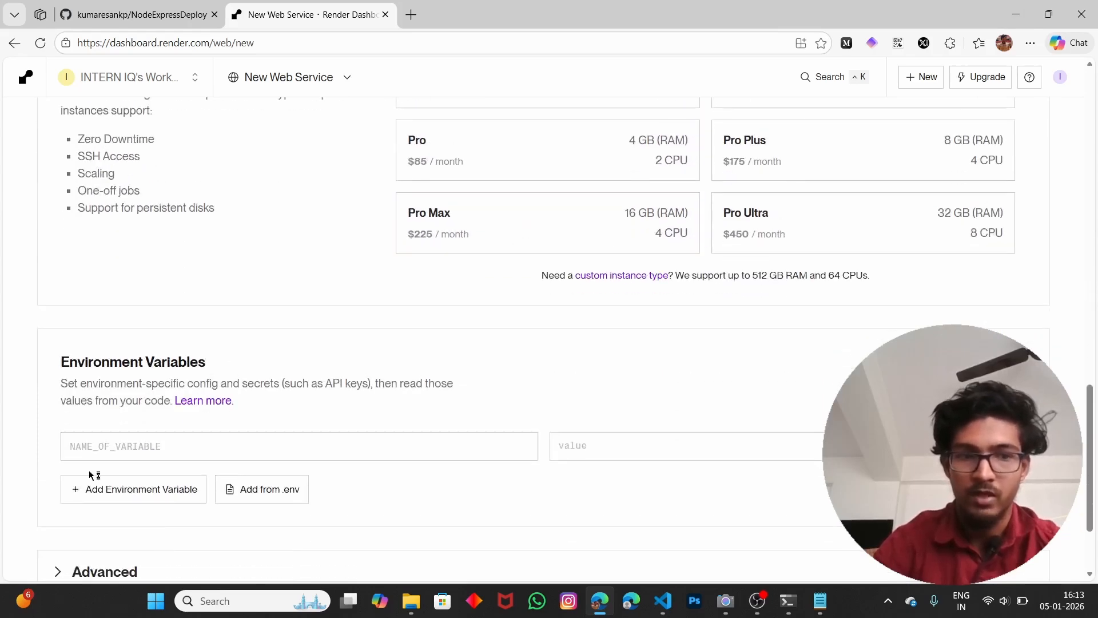
left_click(147, 449)
scroll(229, 435, "down", 1)
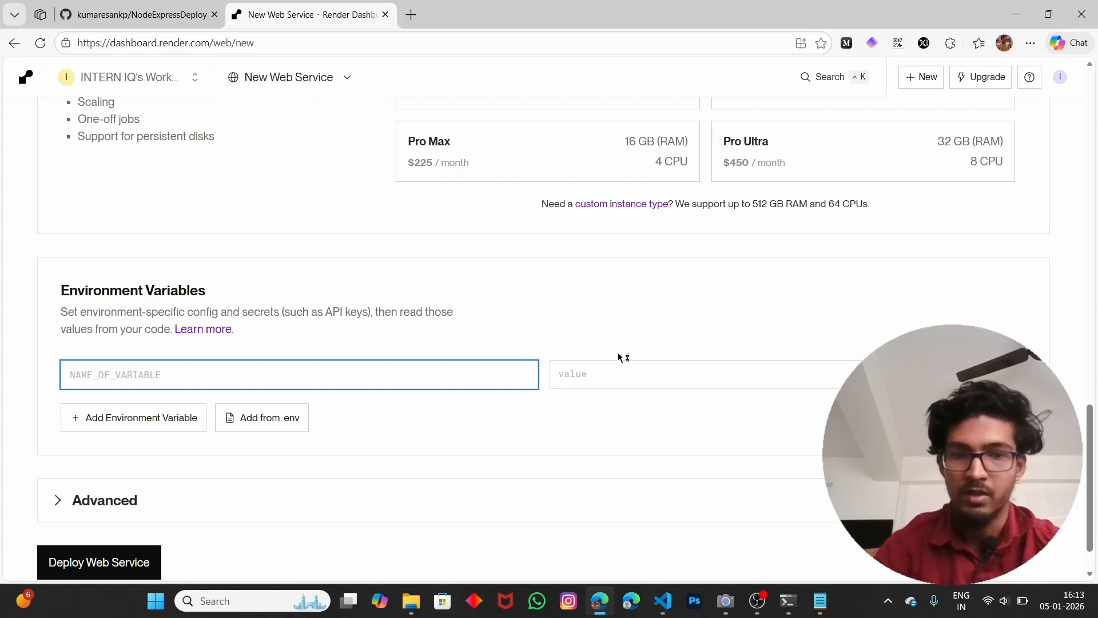
left_click(378, 461)
scroll(378, 463, "down", 1)
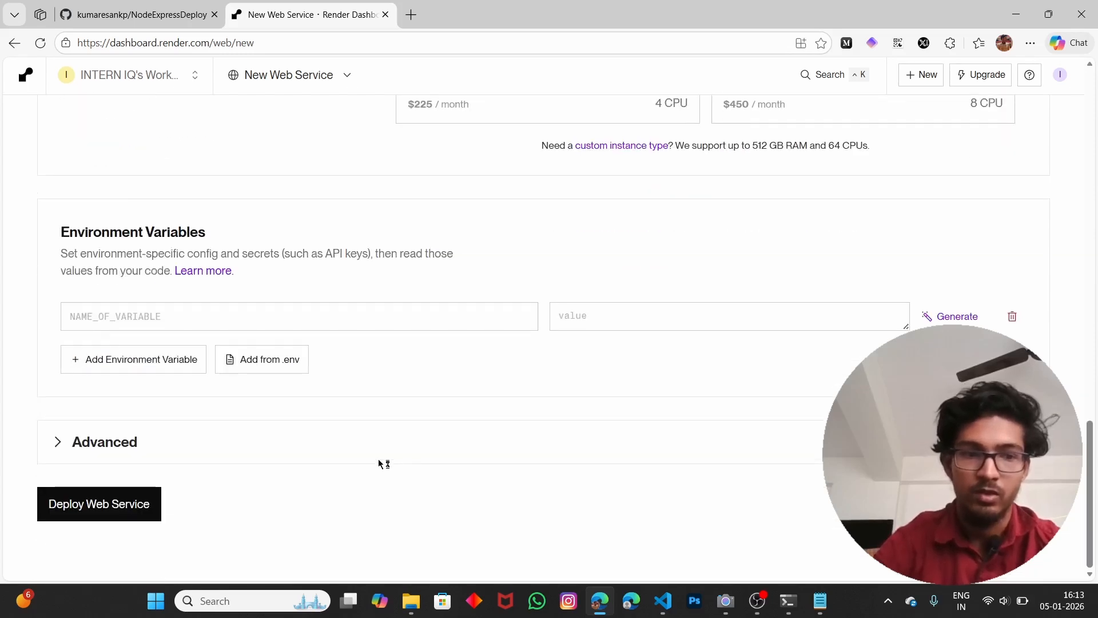
left_click(106, 515)
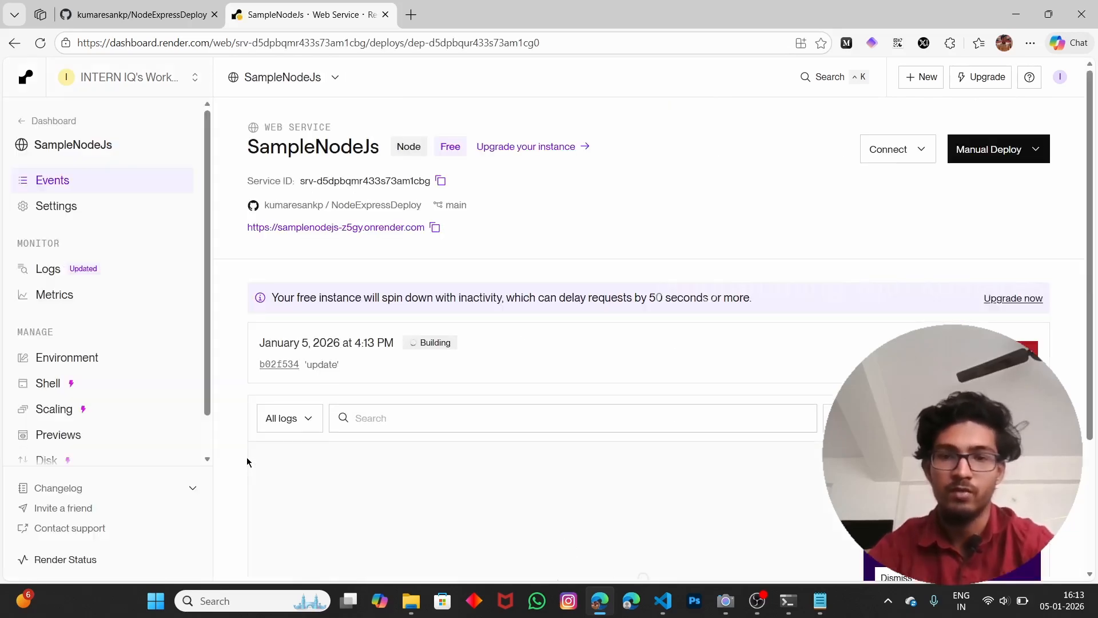
Examine the deploy logs for the server start and service status entries, then close the log entry's details
scroll(353, 293, "down", 3)
left_click_drag(342, 291, 589, 290)
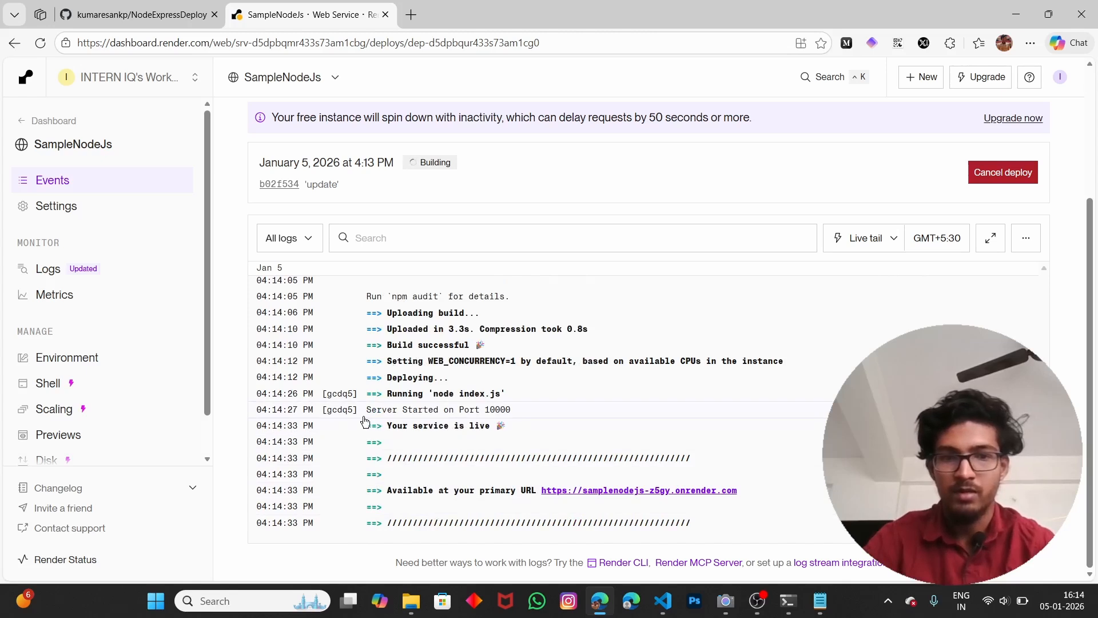
left_click_drag(365, 409, 514, 407)
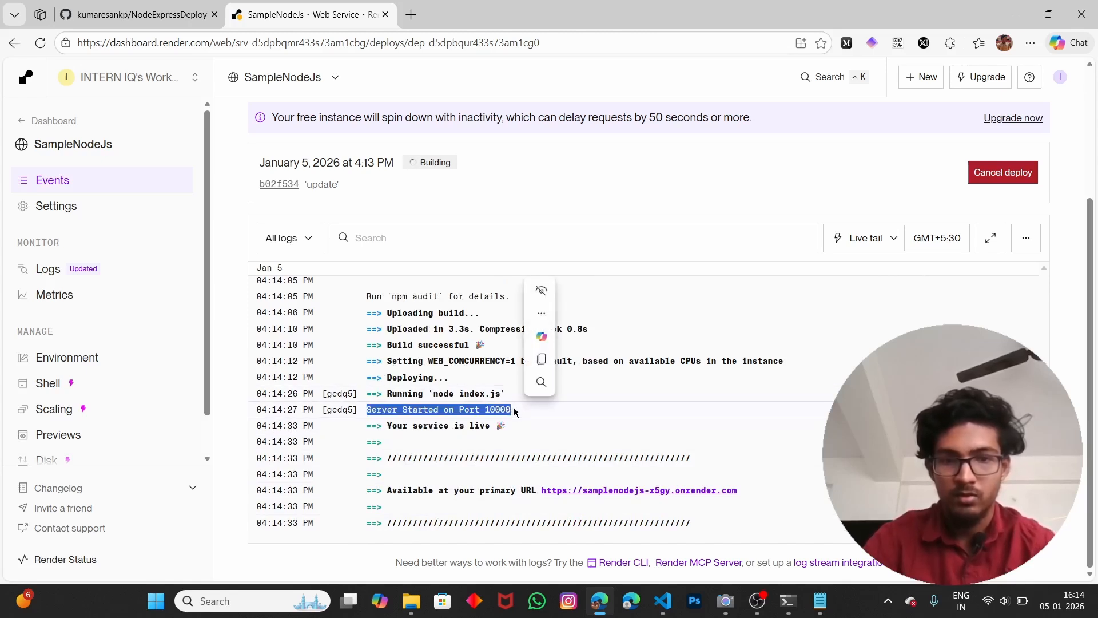
left_click(492, 428)
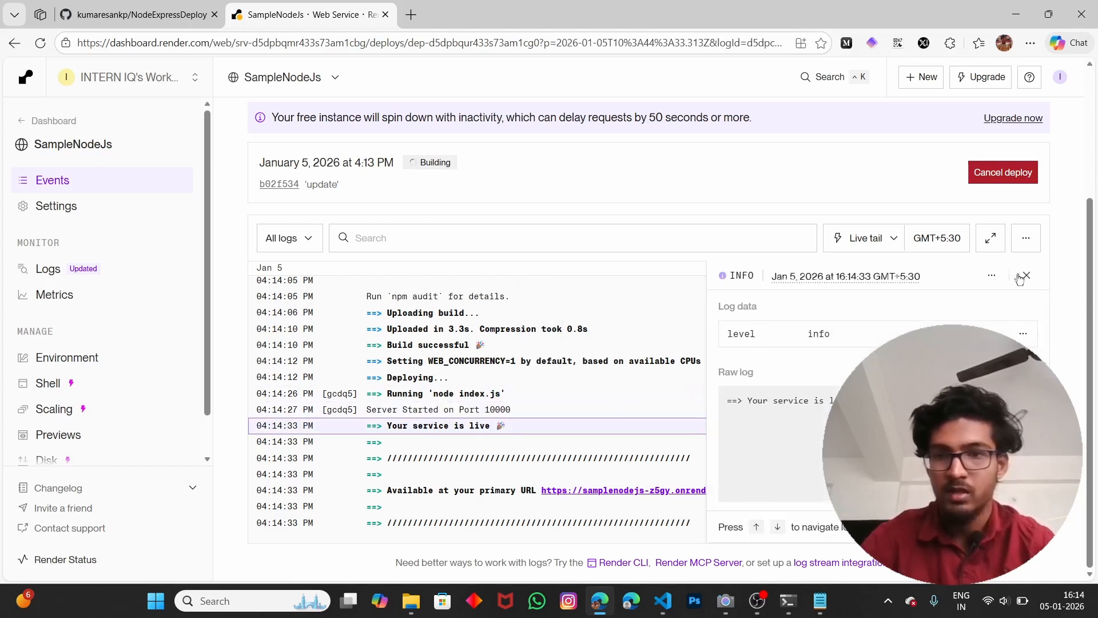
left_click(1025, 276)
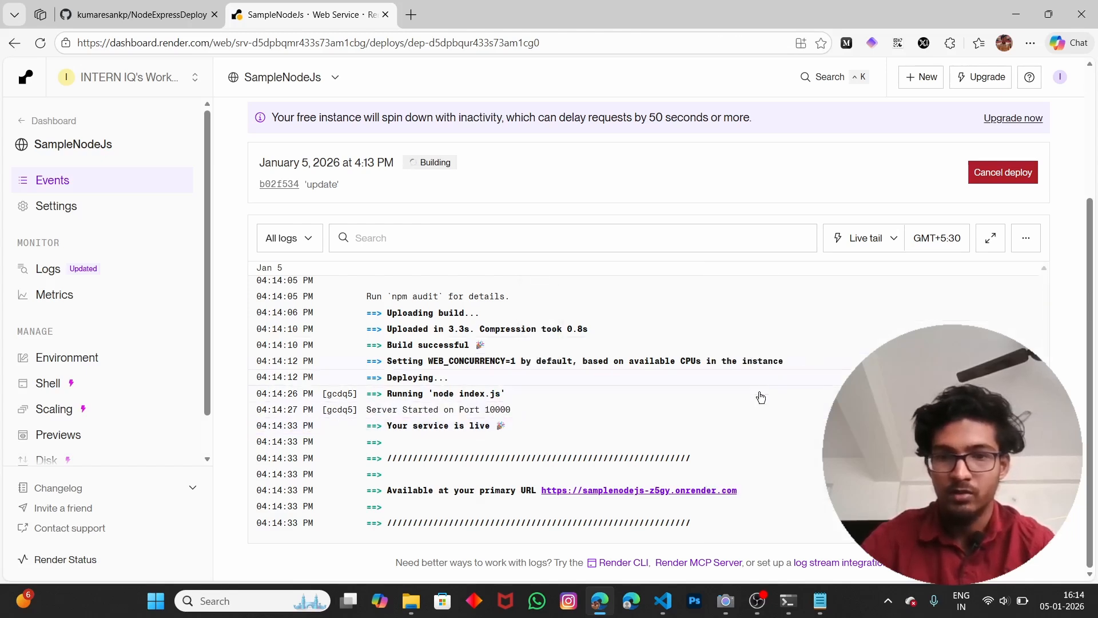
Open the deployed service's primary URL from the deploy log and pretty-print the home route's JSON response
left_click(692, 500)
left_click(677, 495)
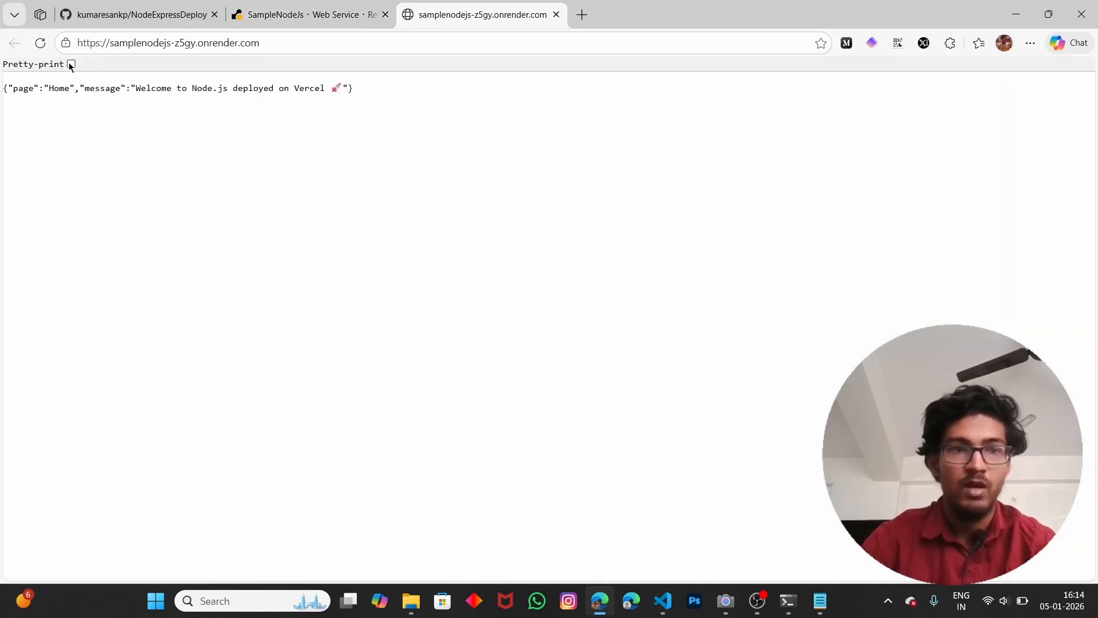
left_click(71, 64)
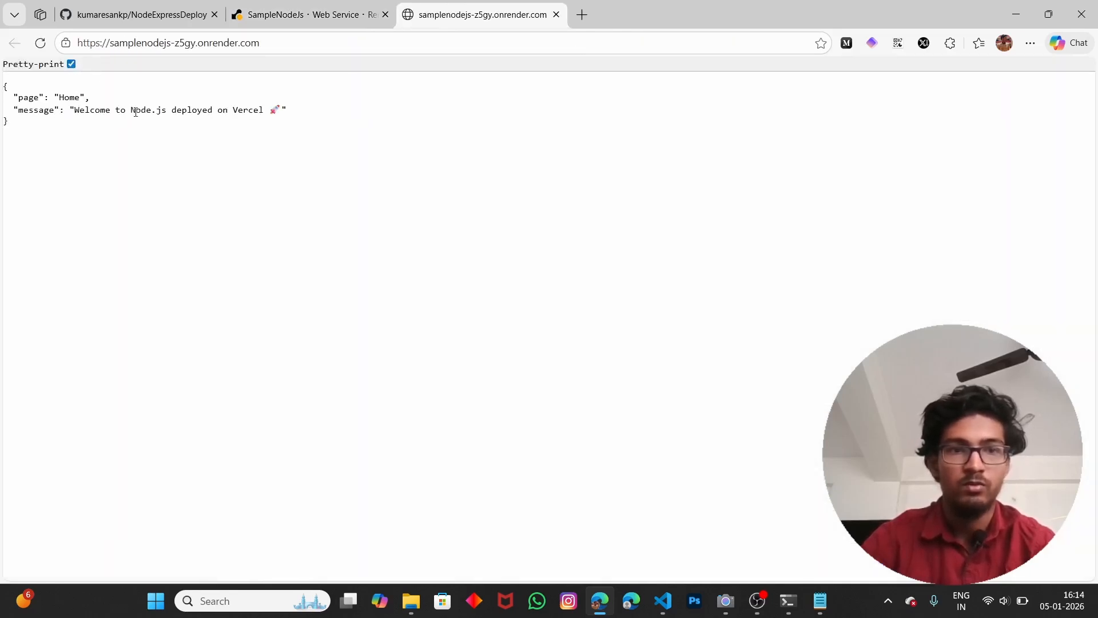
Load the deployed service's /about route in the browser and pretty-print its JSON response
left_click(306, 44)
left_click(307, 44)
type("/")
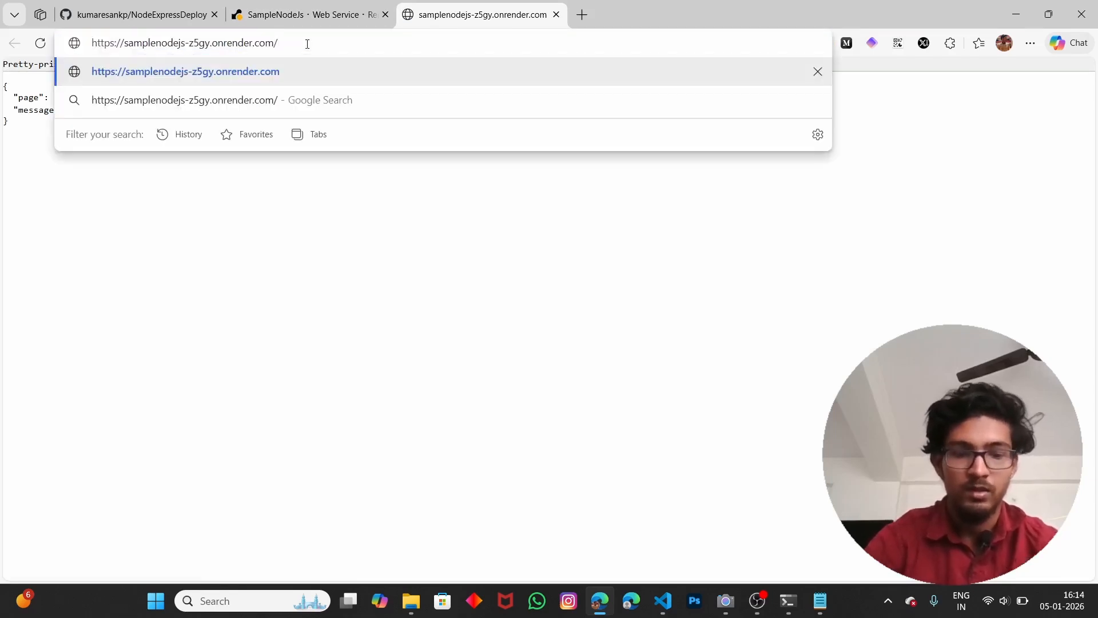
type("about")
key("Return")
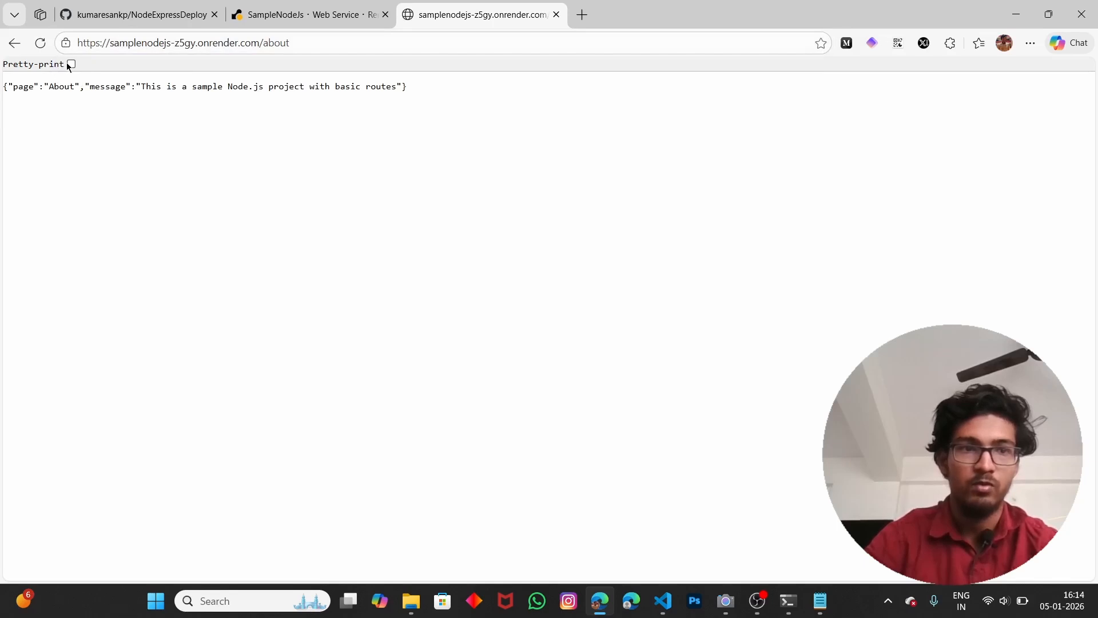
left_click(71, 64)
Load the deployed service's /contact route in the browser and pretty-print its JSON response
left_click(321, 35)
left_click(322, 36)
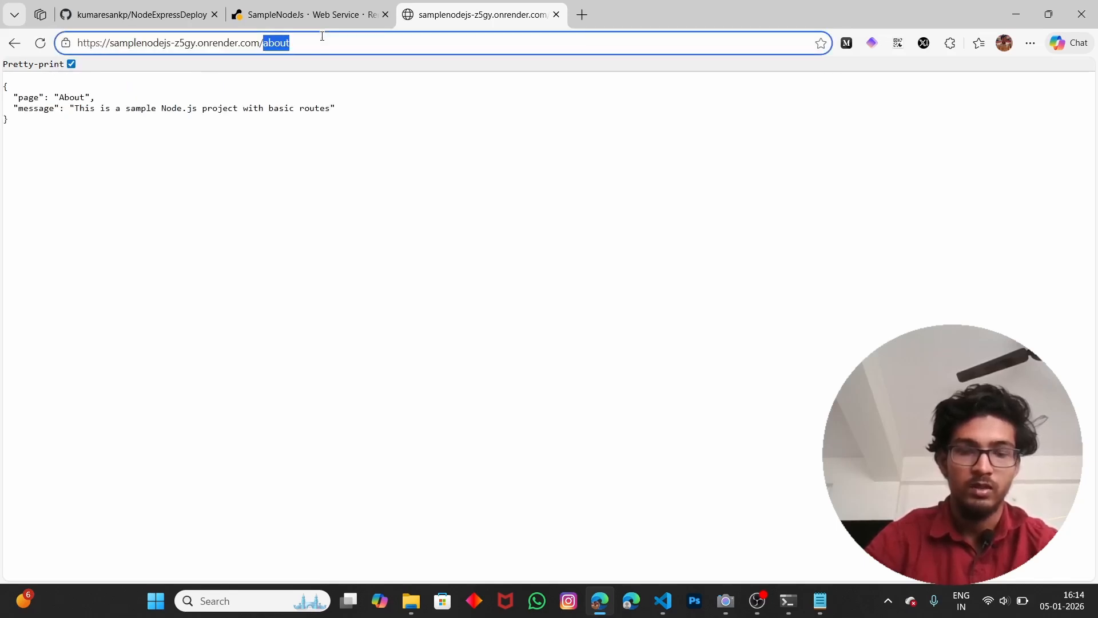
type("contact")
key("Return")
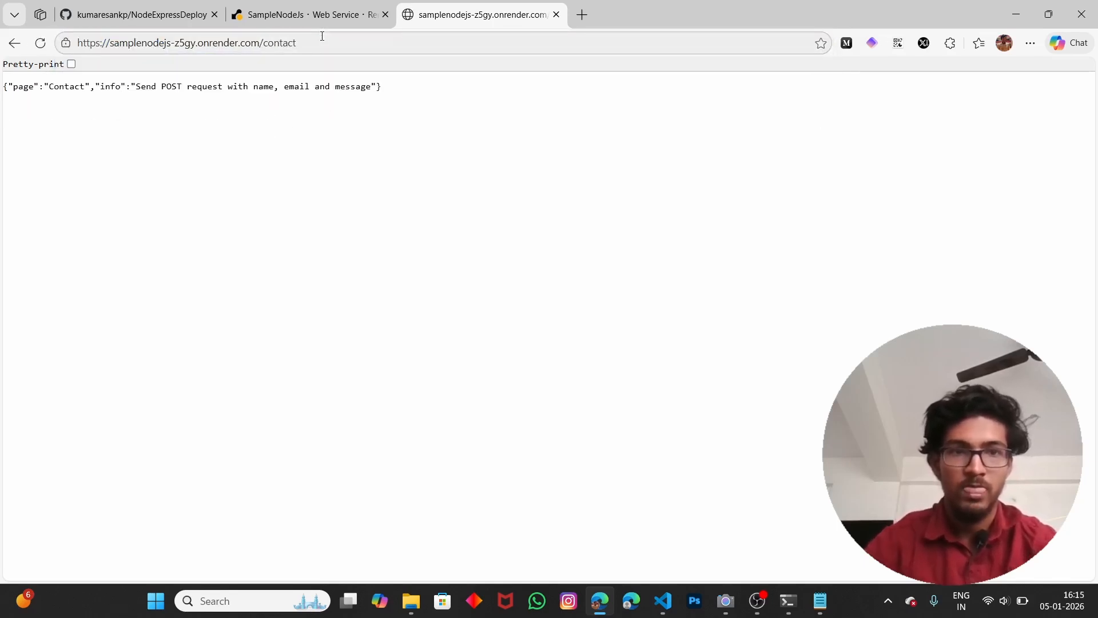
left_click(71, 64)
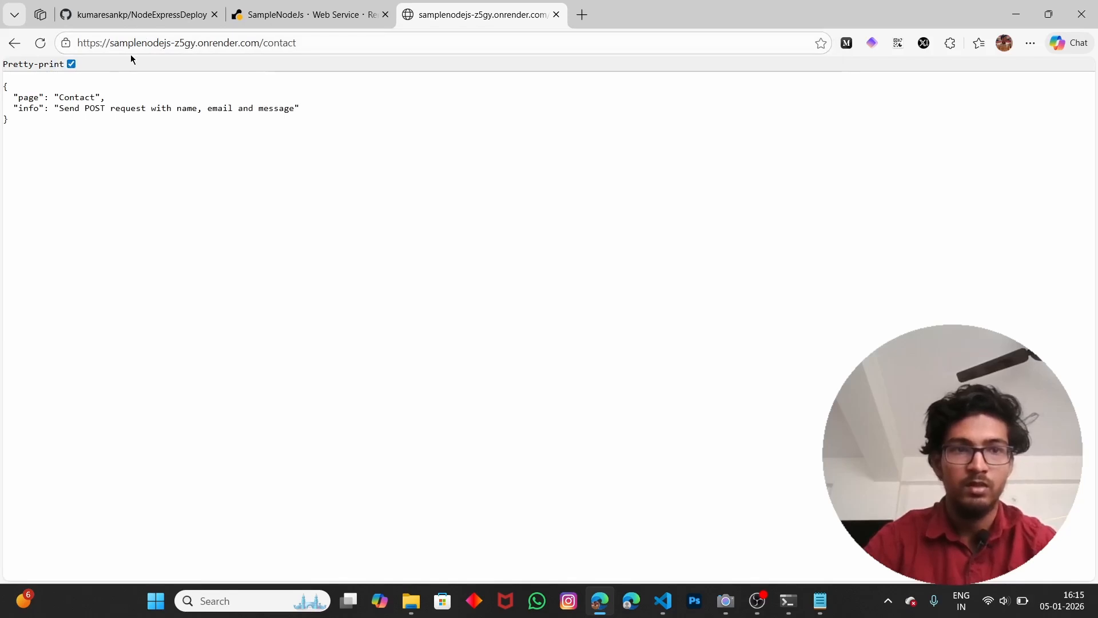
left_click(270, 51)
left_click(350, 36)
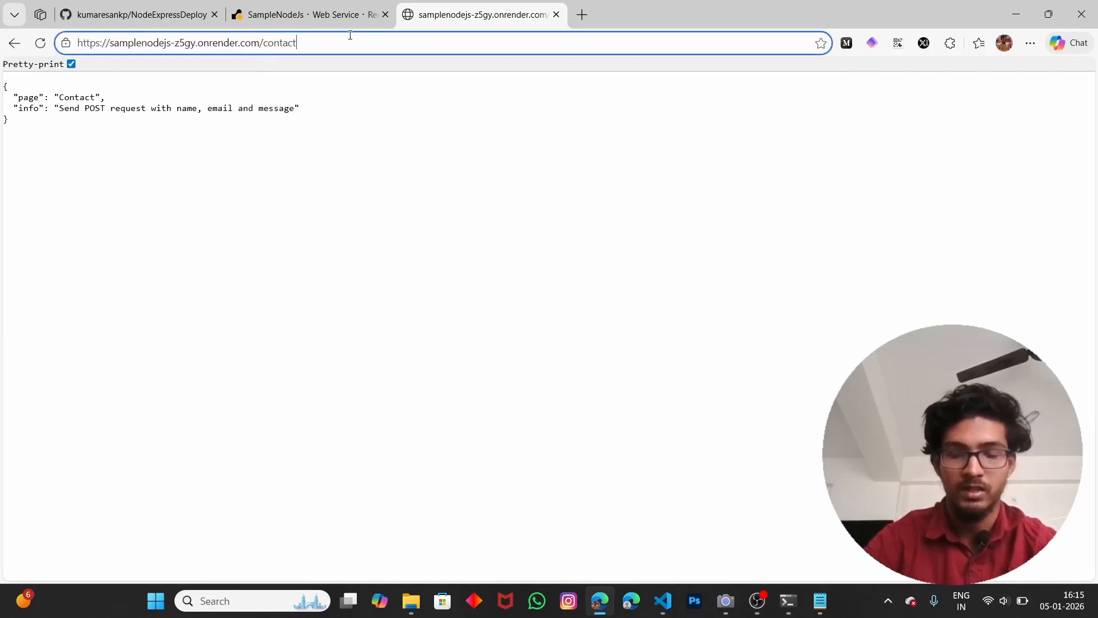
key("BackSpace")
key("BackSpace")
key("BackSpace")
key("BackSpace")
key("BackSpace")
key("BackSpace")
key("BackSpace")
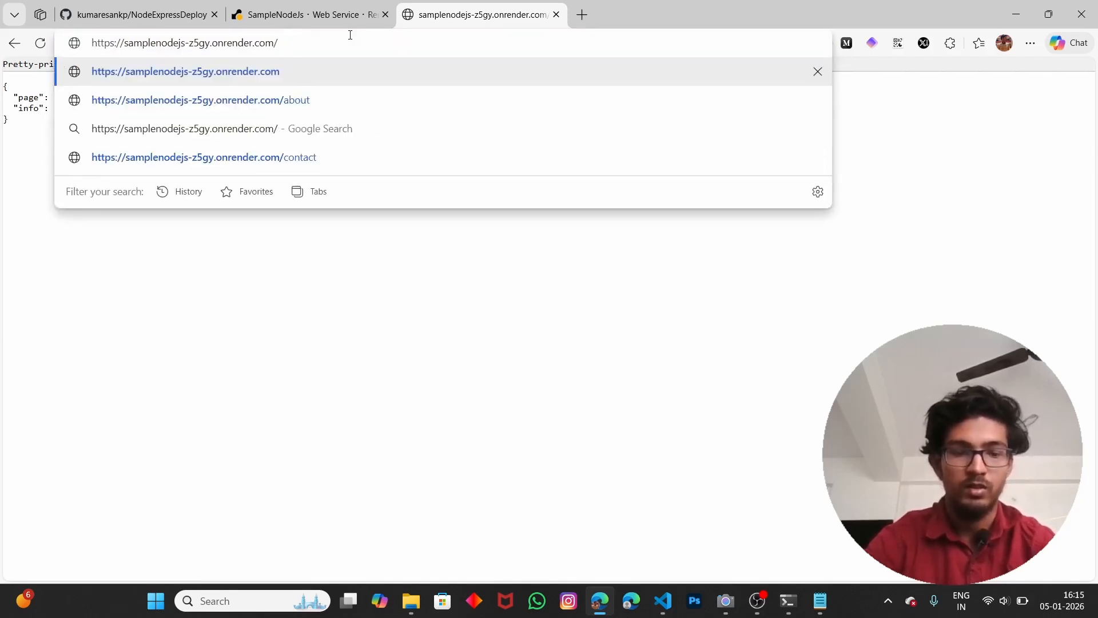
key("ctrl+a")
key("ctrl+c")
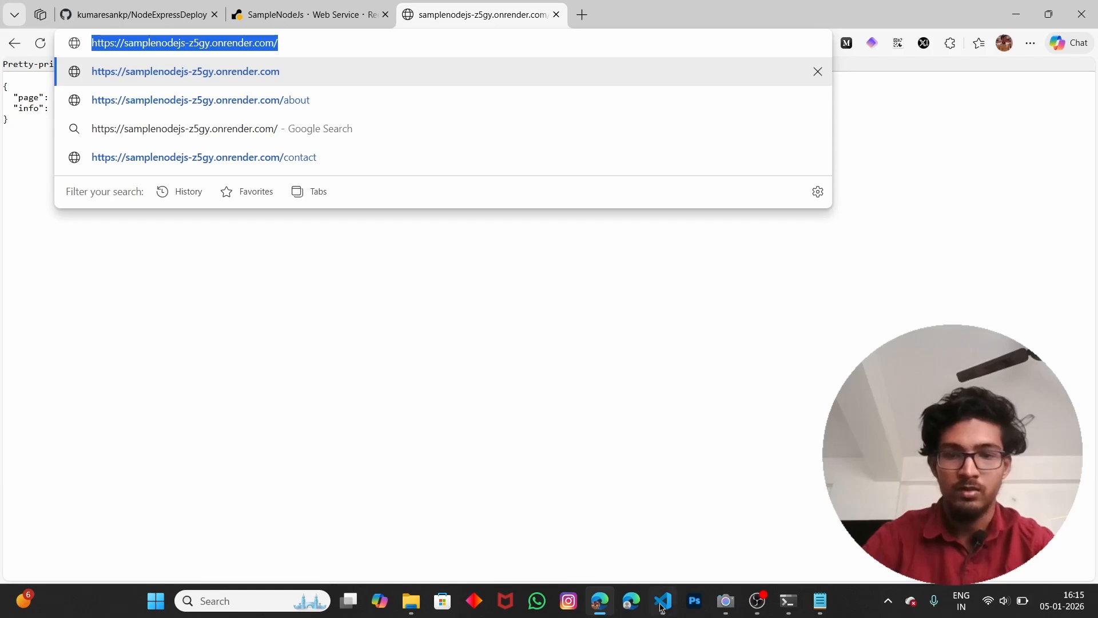
Switch to VS Code, search the extensions for thunderclient, and open the Thunder Client extension's details
key("Escape")
key("alt+Tab")
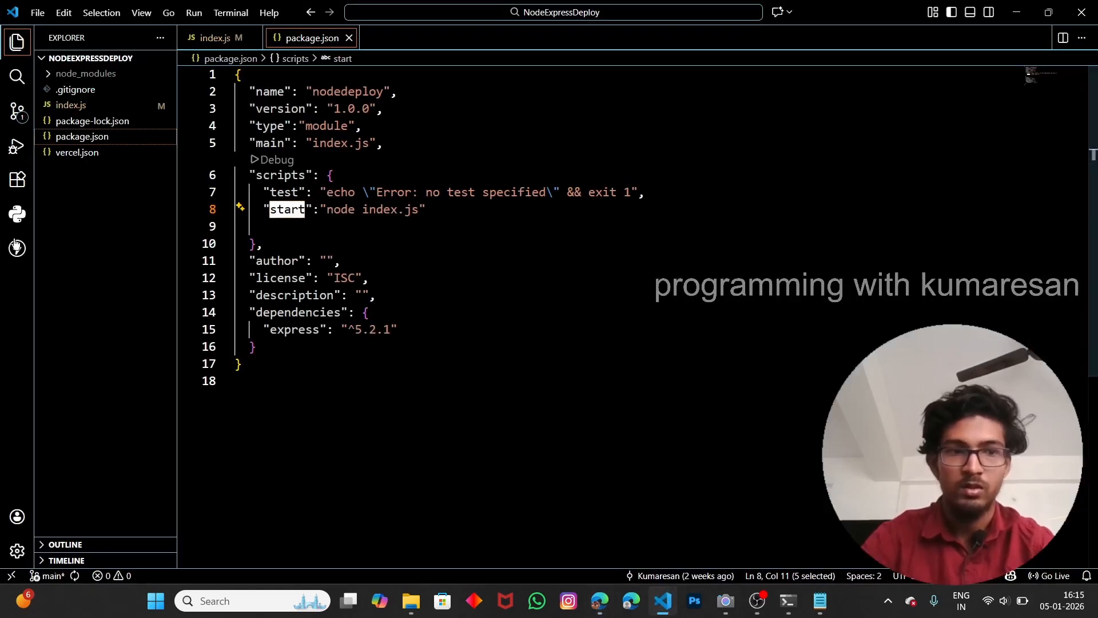
left_click(19, 180)
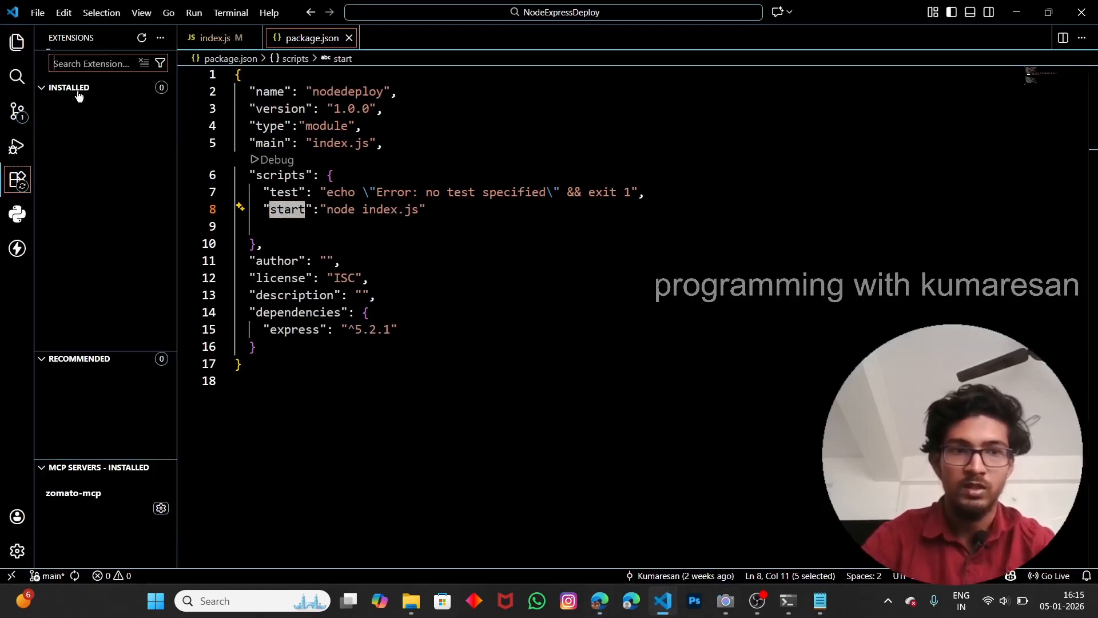
type("thunde")
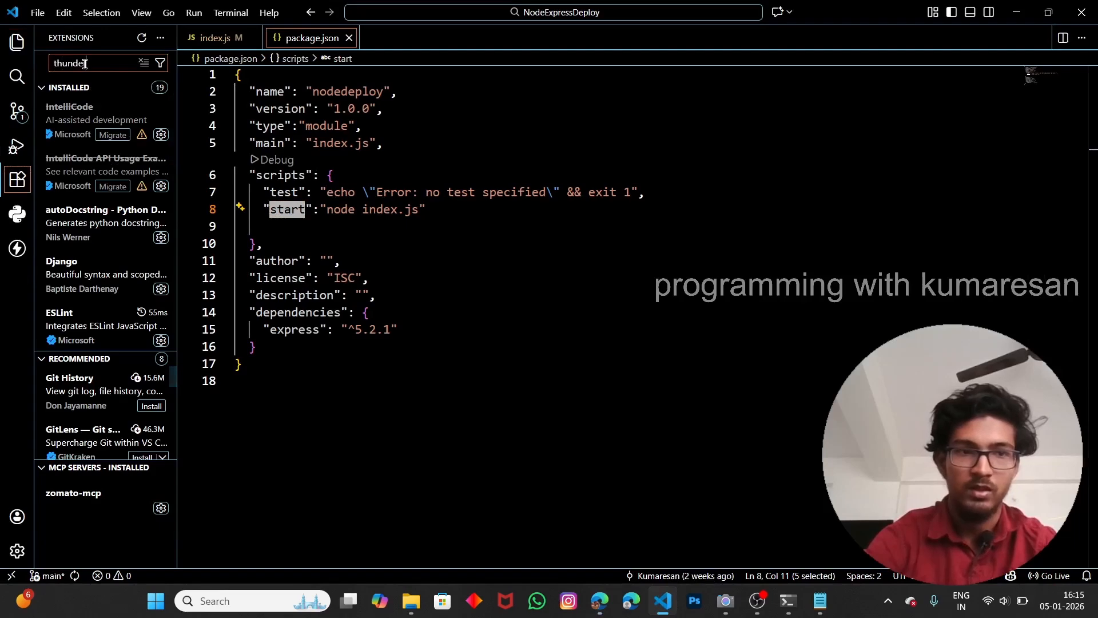
type("rclien")
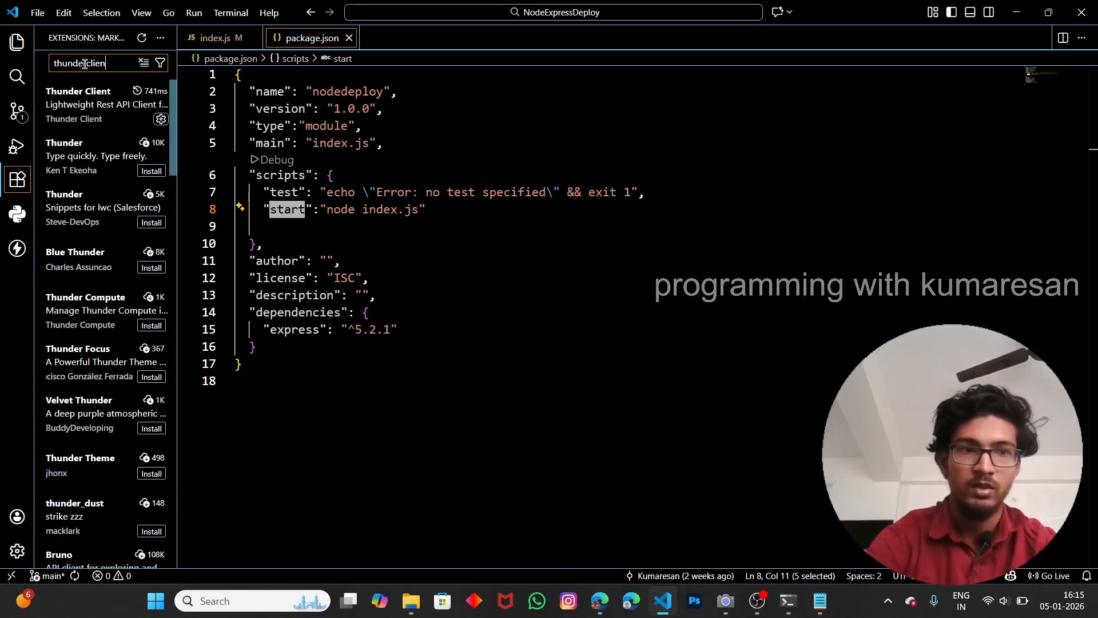
left_click(82, 94)
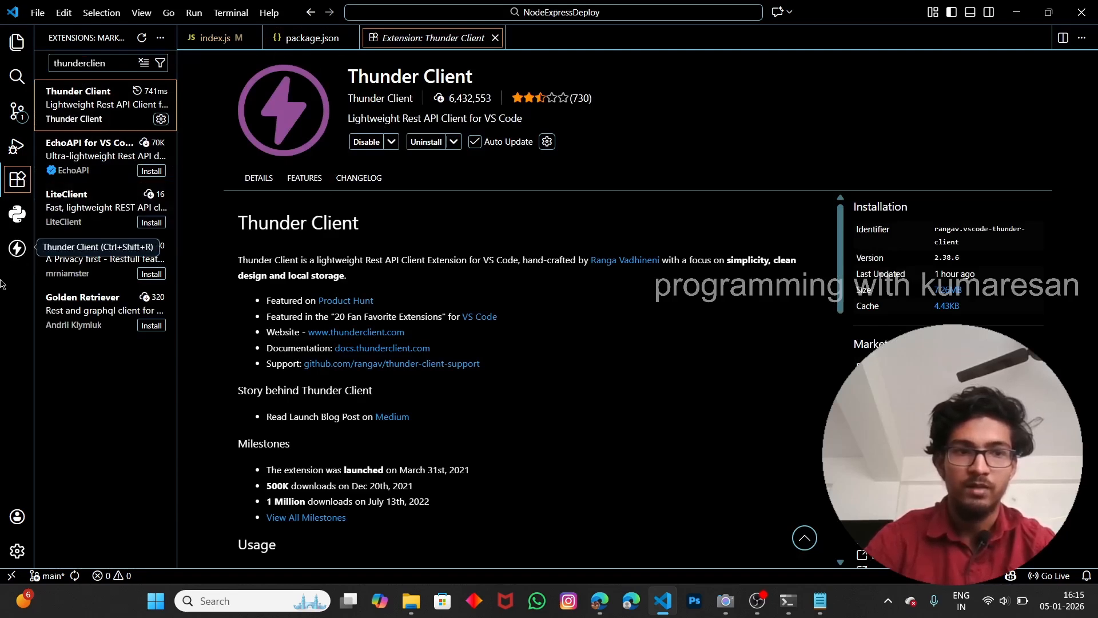
left_click(17, 247)
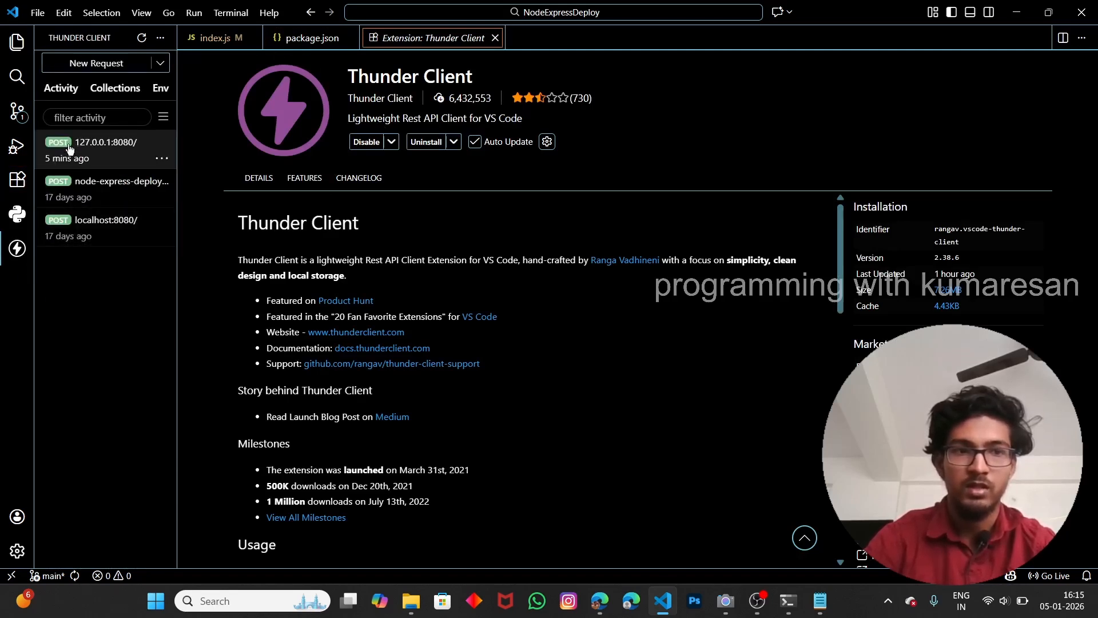
left_click(91, 64)
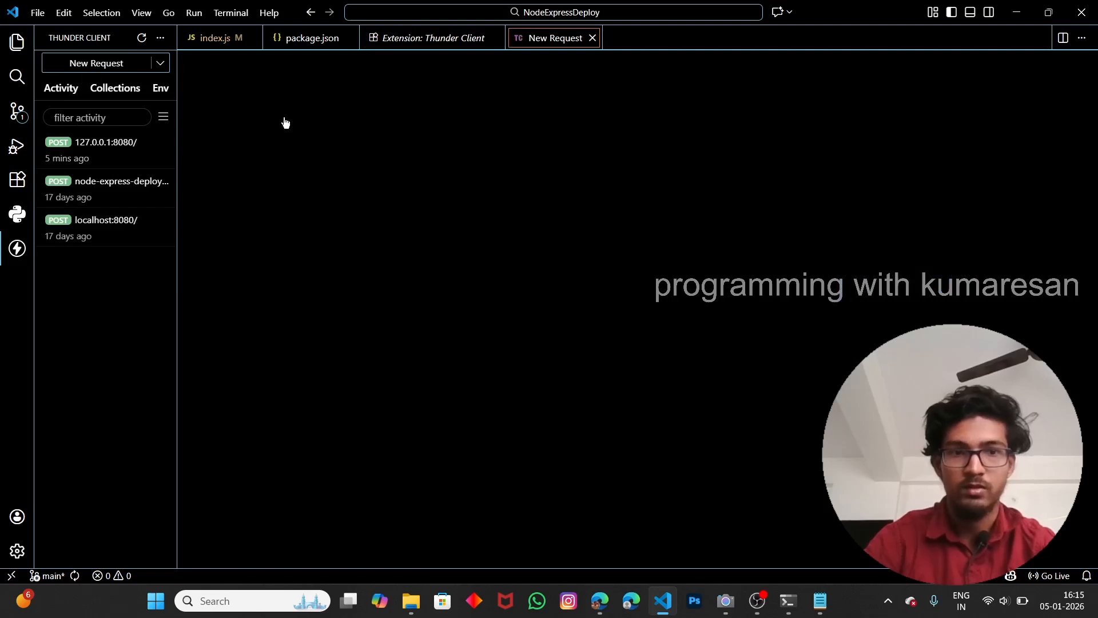
left_click_drag(416, 74, 232, 117)
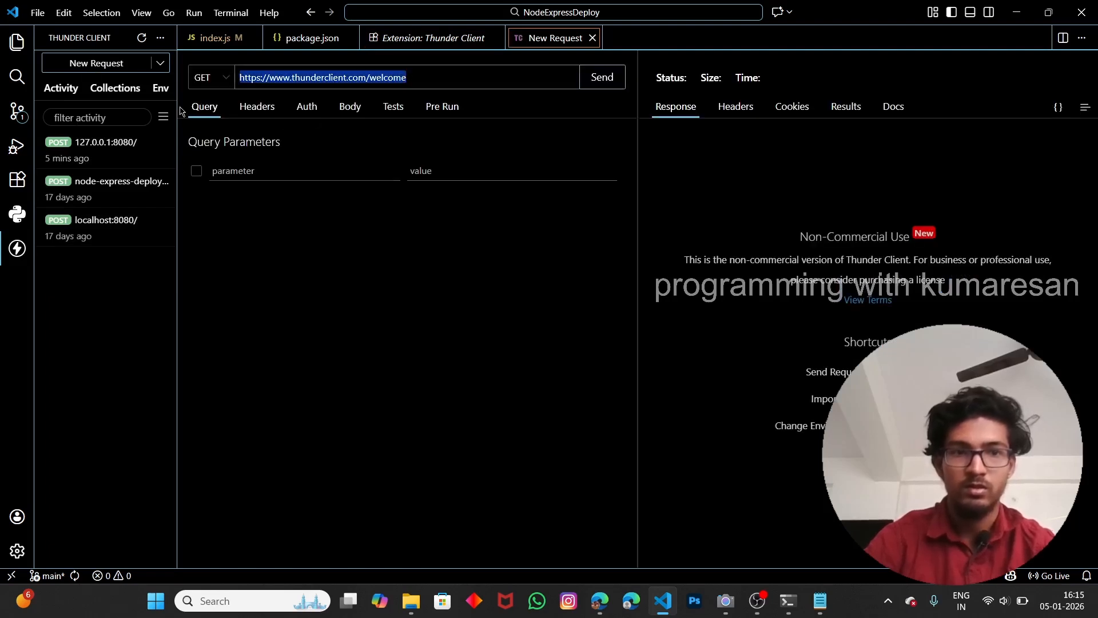
key("ctrl+v")
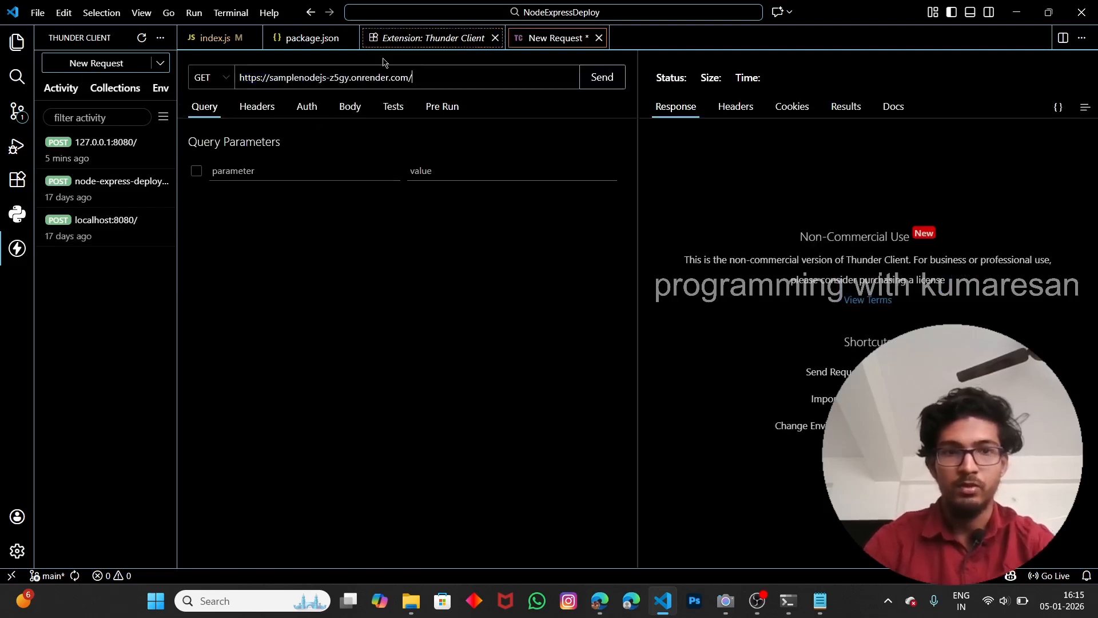
left_click(620, 78)
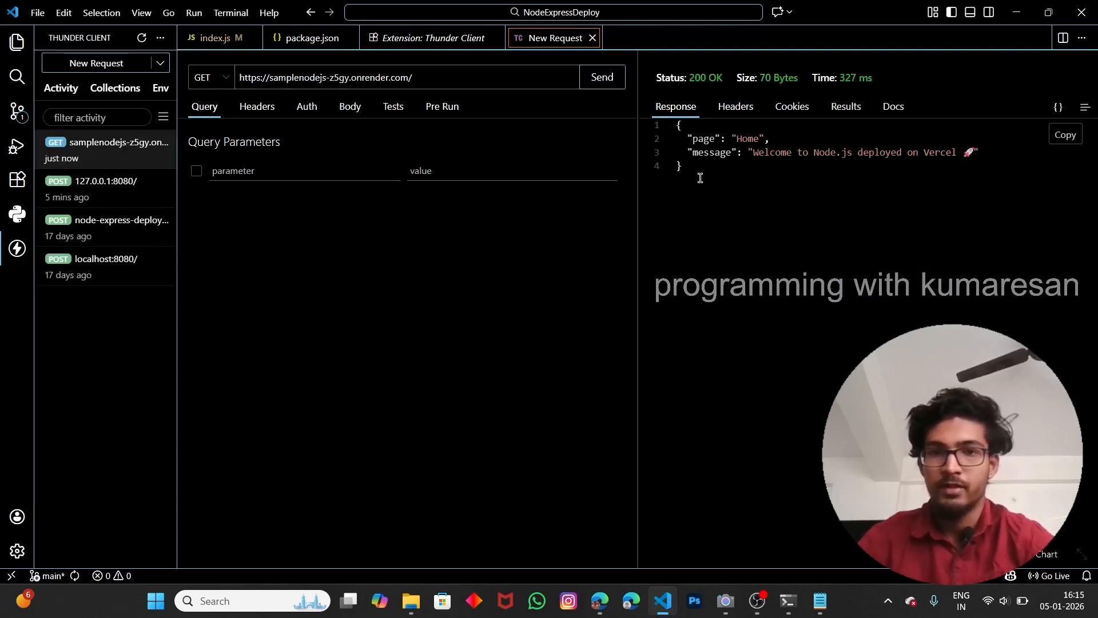
Extend the request URL with the contact path and send the GET request to /contact
left_click(507, 82)
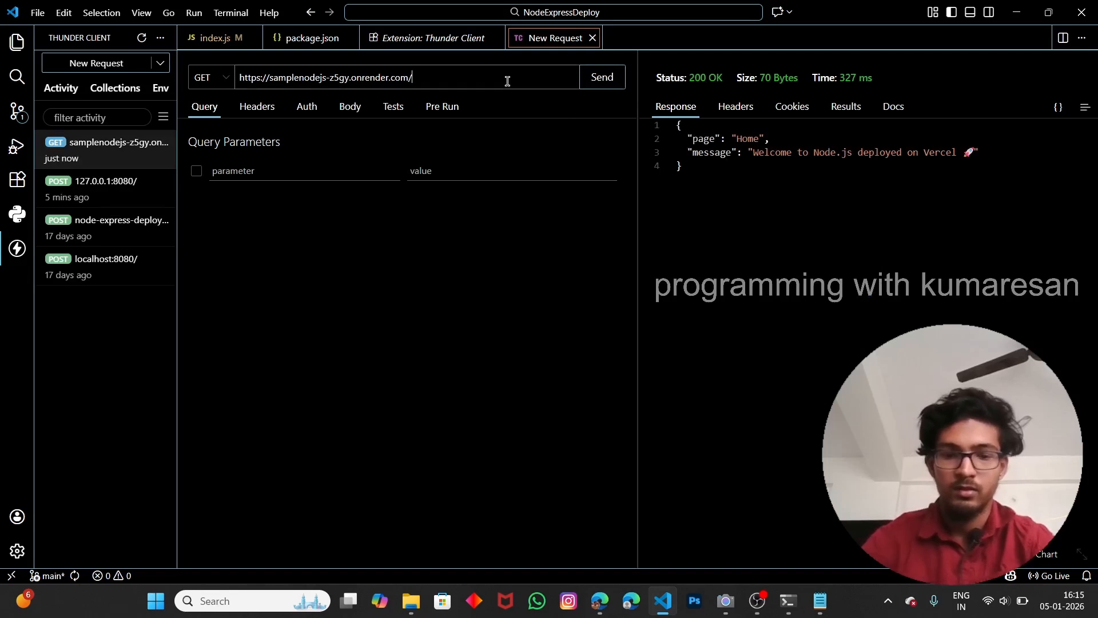
type("contacy")
key("Return")
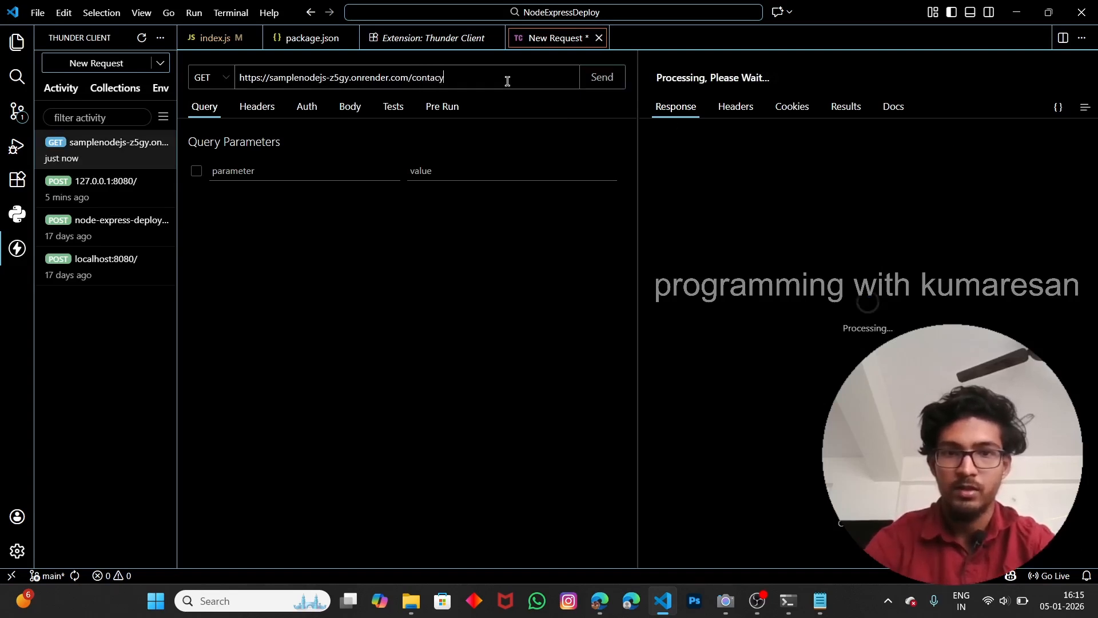
key("BackSpace")
type("t")
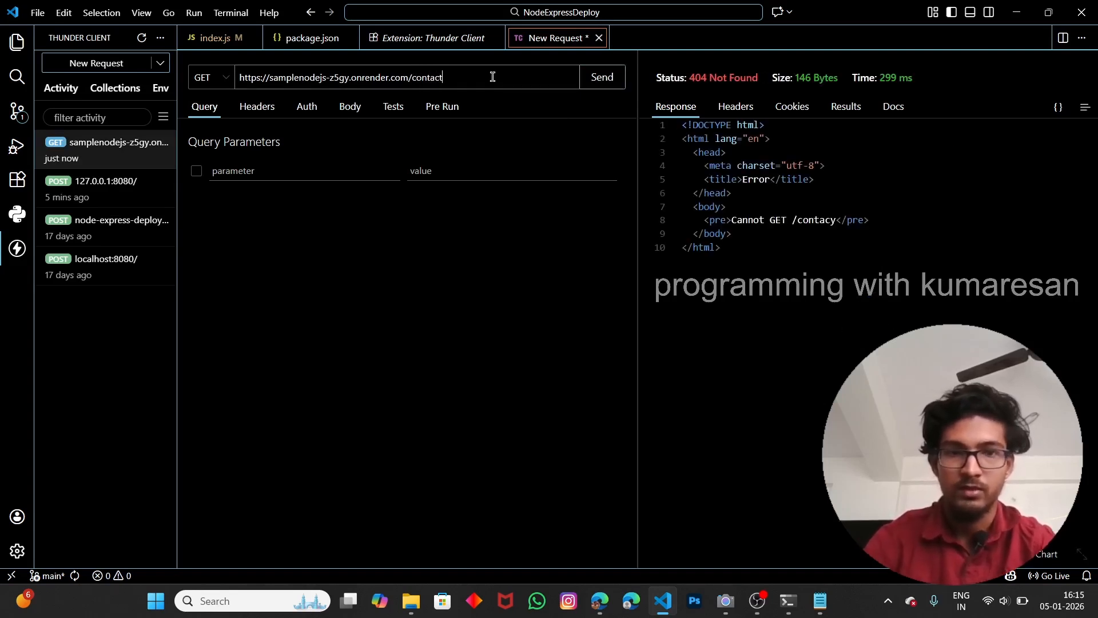
key("Return")
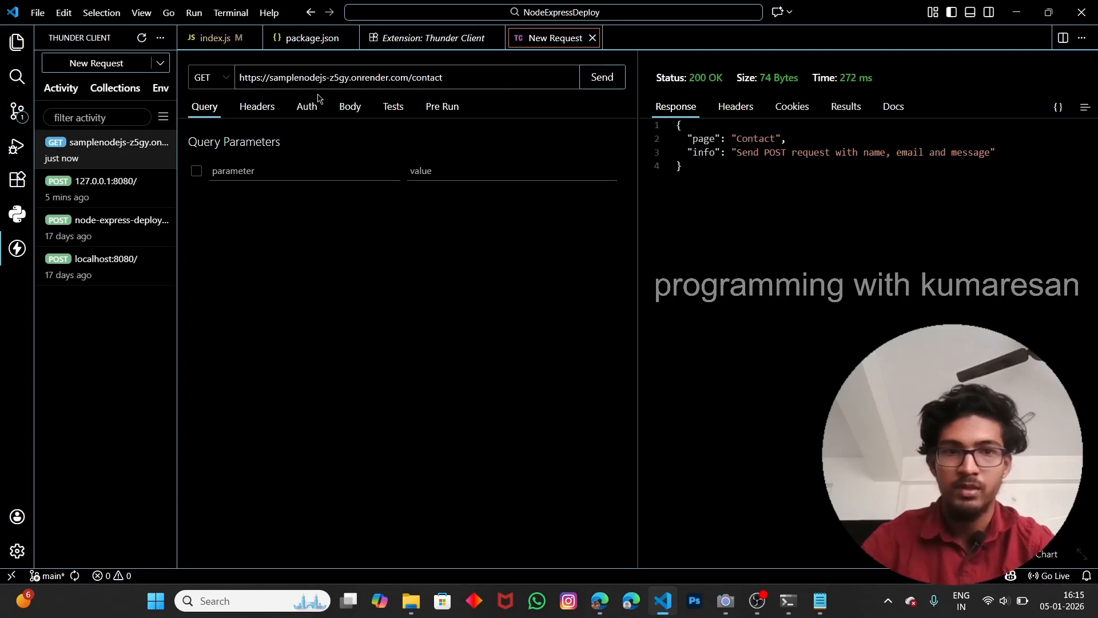
Send a POST request to /contact with the prepared note's JSON body of name, email and message "content changed", and check the returned data
left_click(350, 106)
left_click(212, 85)
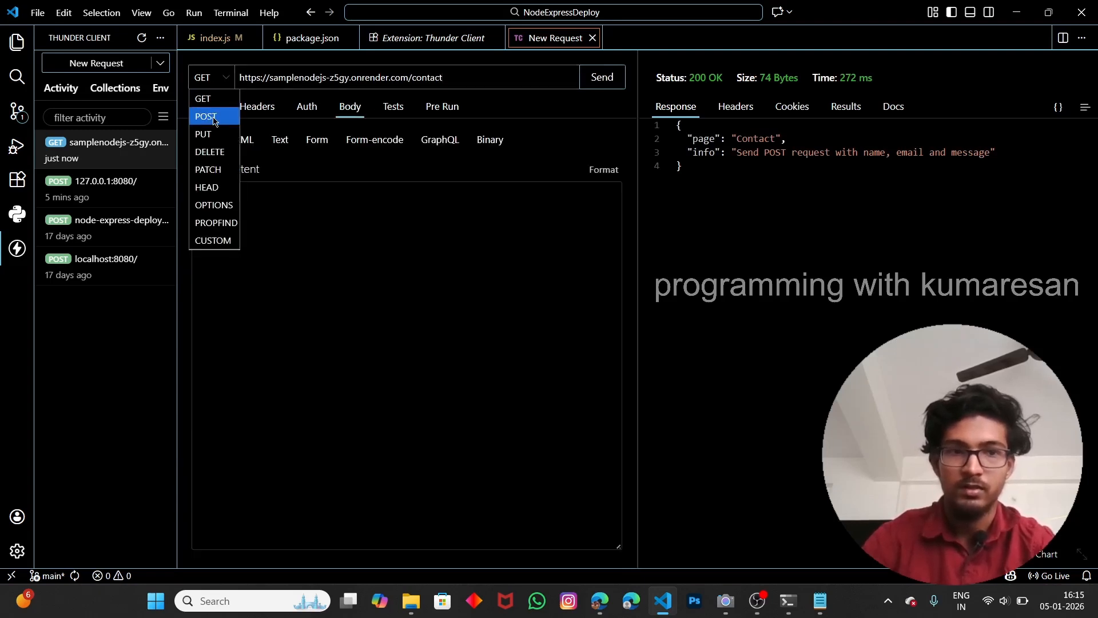
left_click(214, 118)
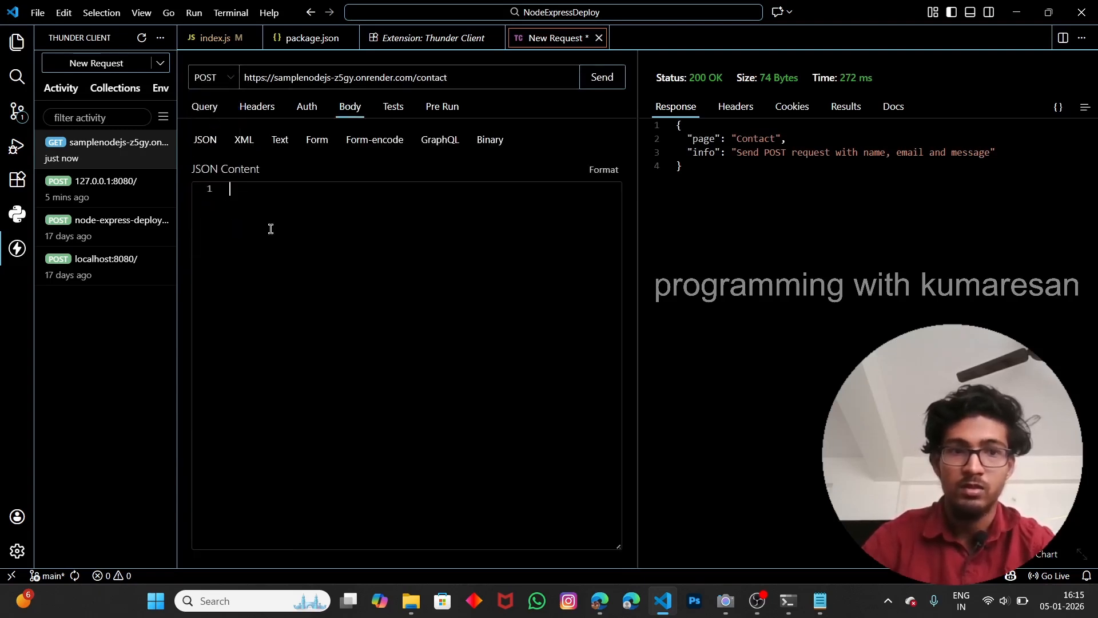
left_click(820, 601)
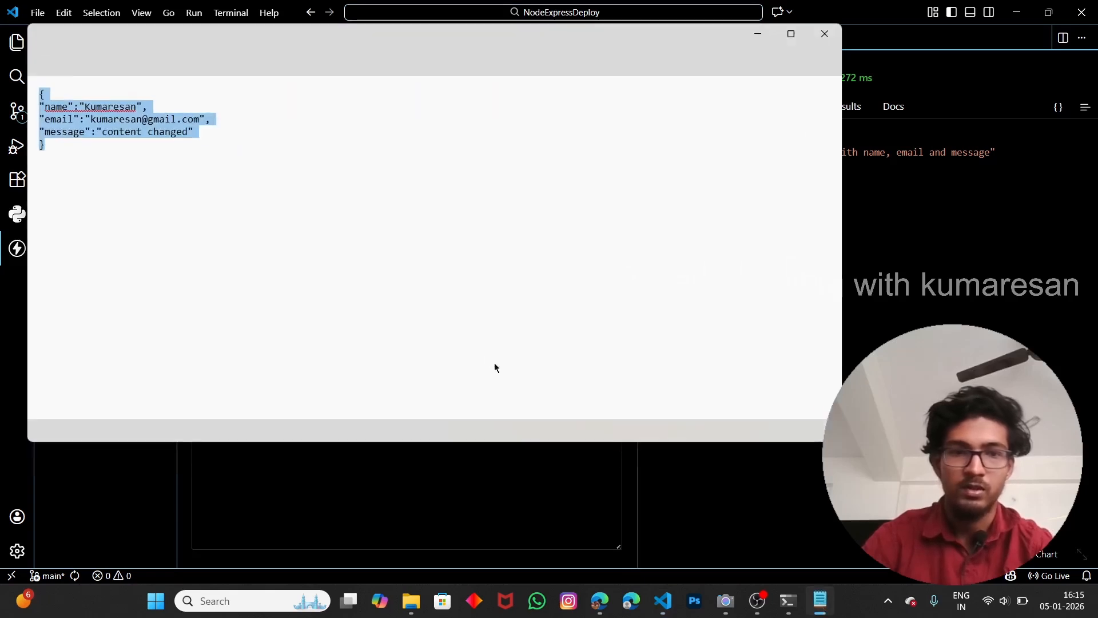
key("alt+Tab")
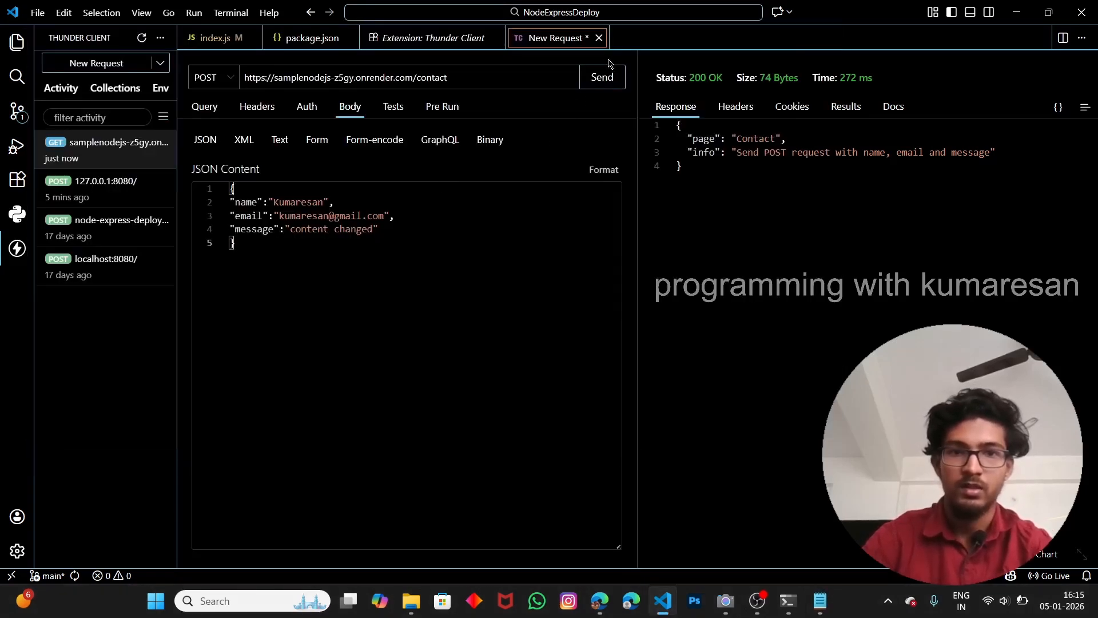
left_click(602, 77)
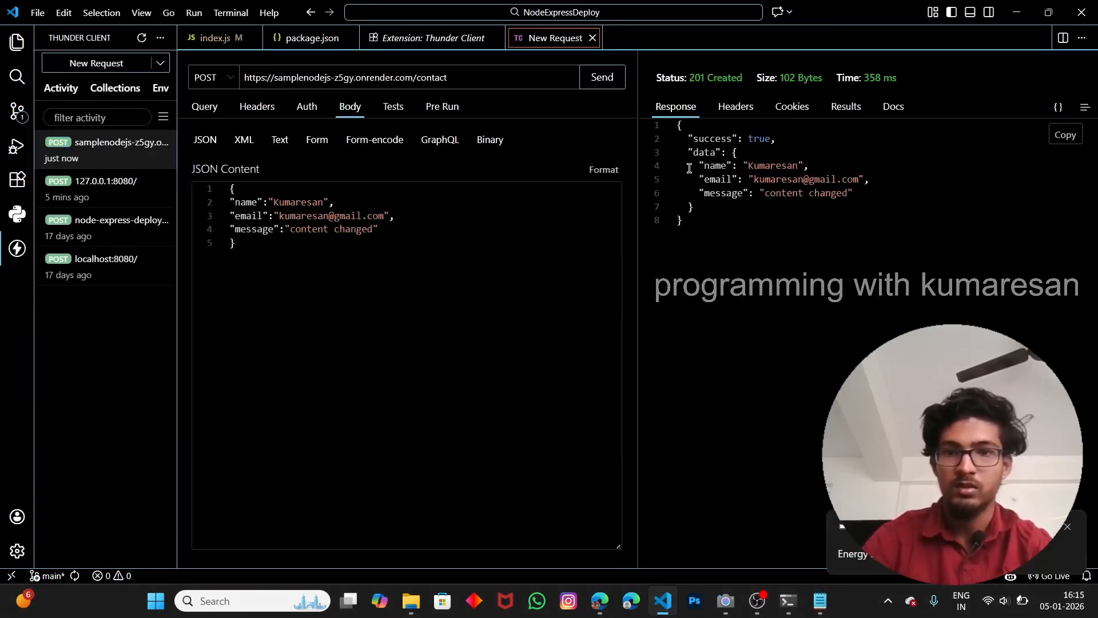
left_click_drag(694, 207, 651, 159)
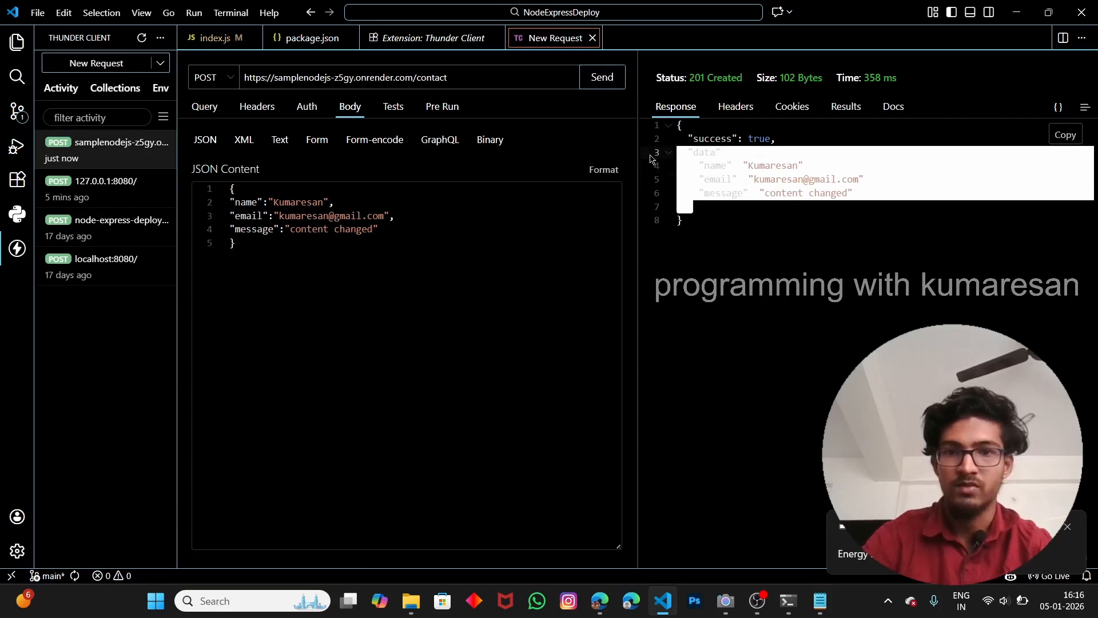
Switch to the browser, open the SampleNodeJs service's settings on Render, and open a new custom domain entry
left_click(601, 599)
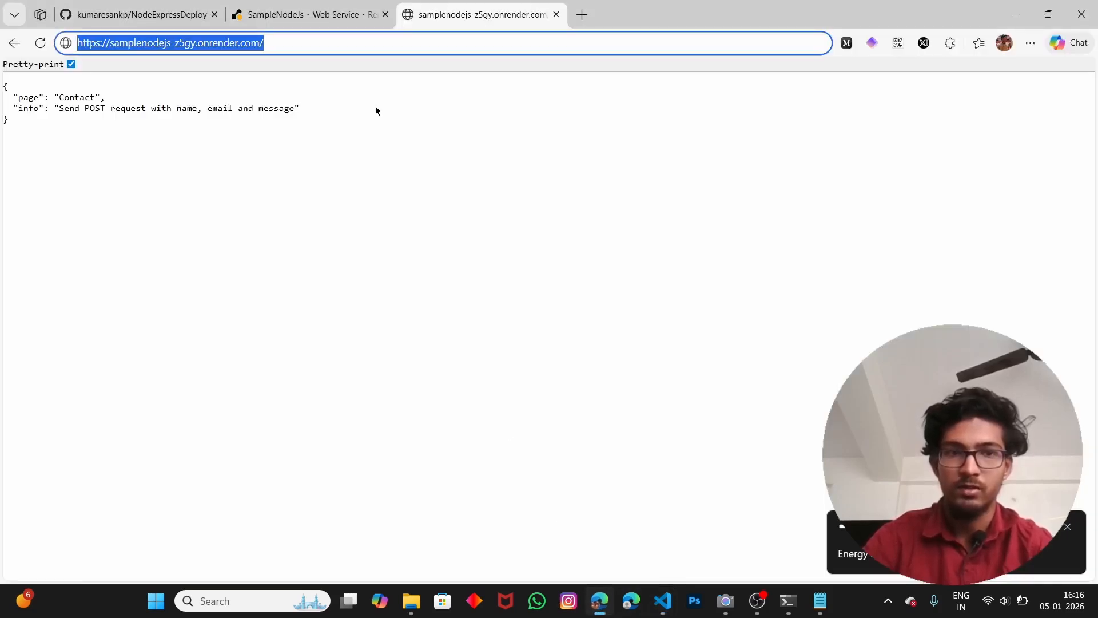
left_click(290, 8)
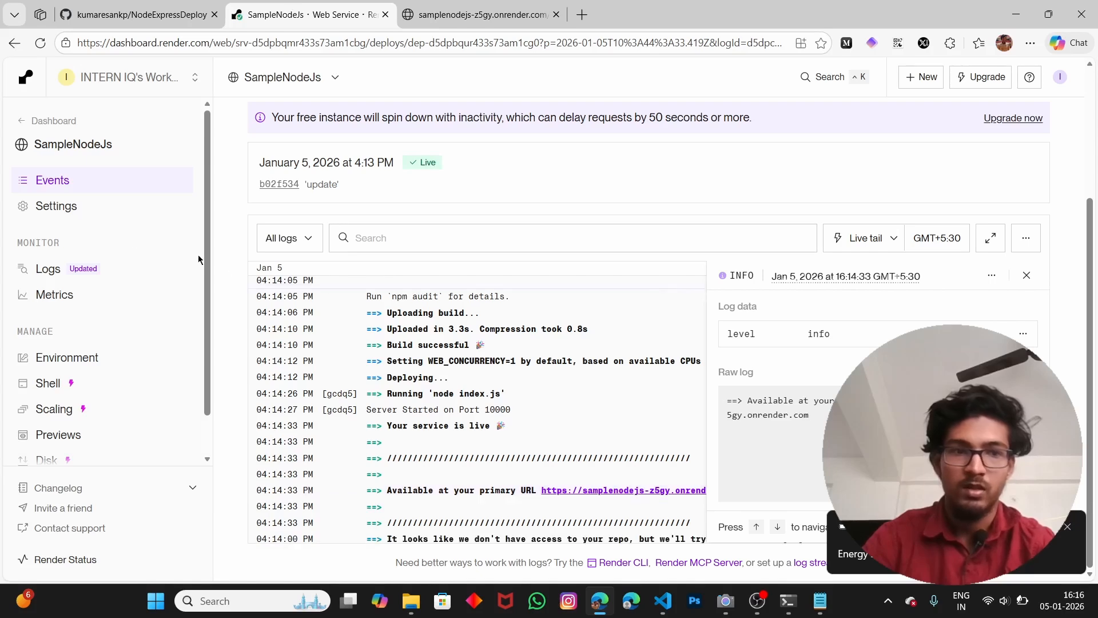
scroll(111, 247, "down", 1)
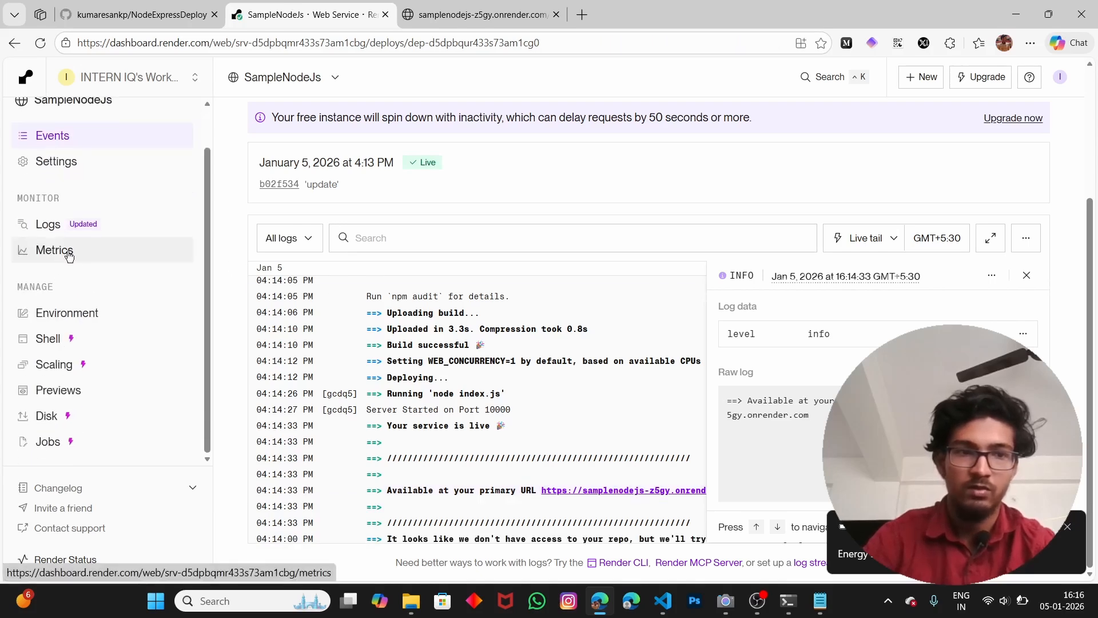
left_click(65, 162)
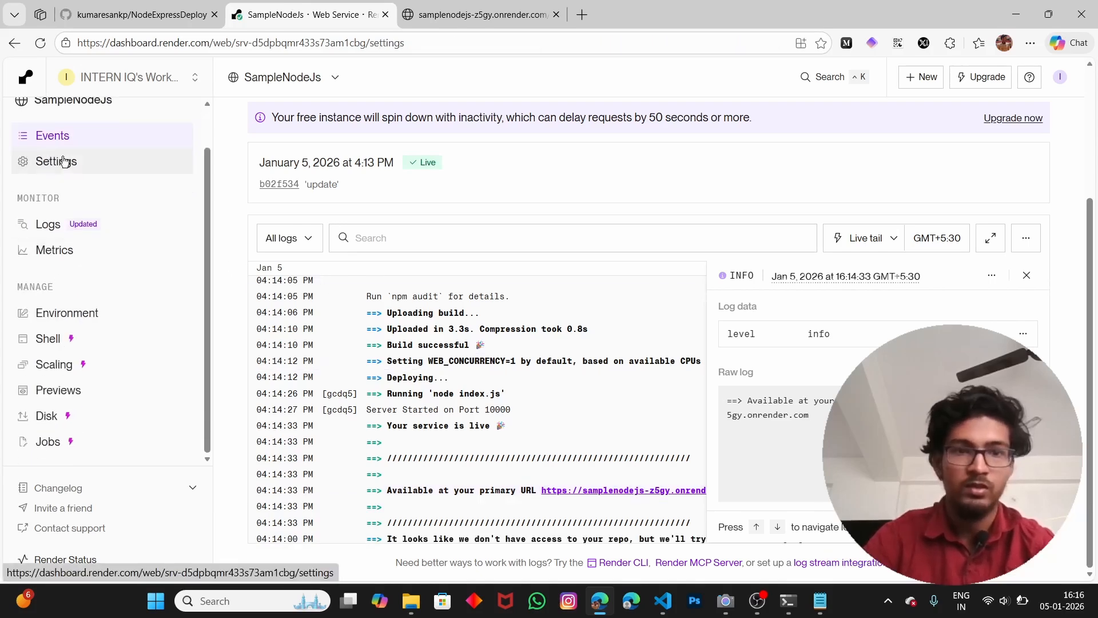
scroll(338, 291, "down", 15)
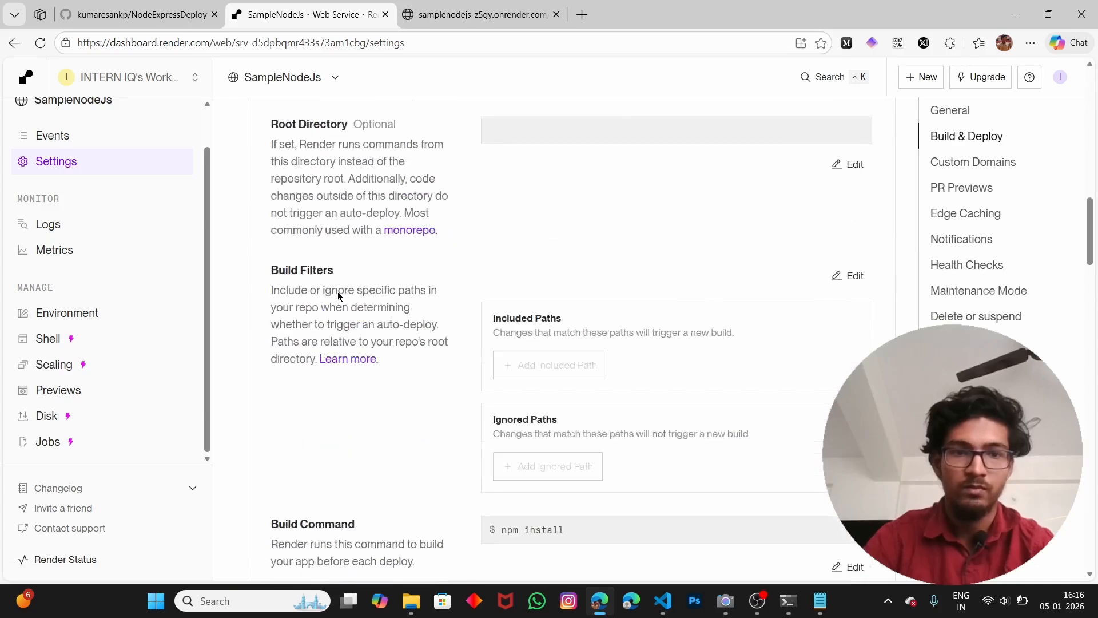
scroll(338, 295, "down", 15)
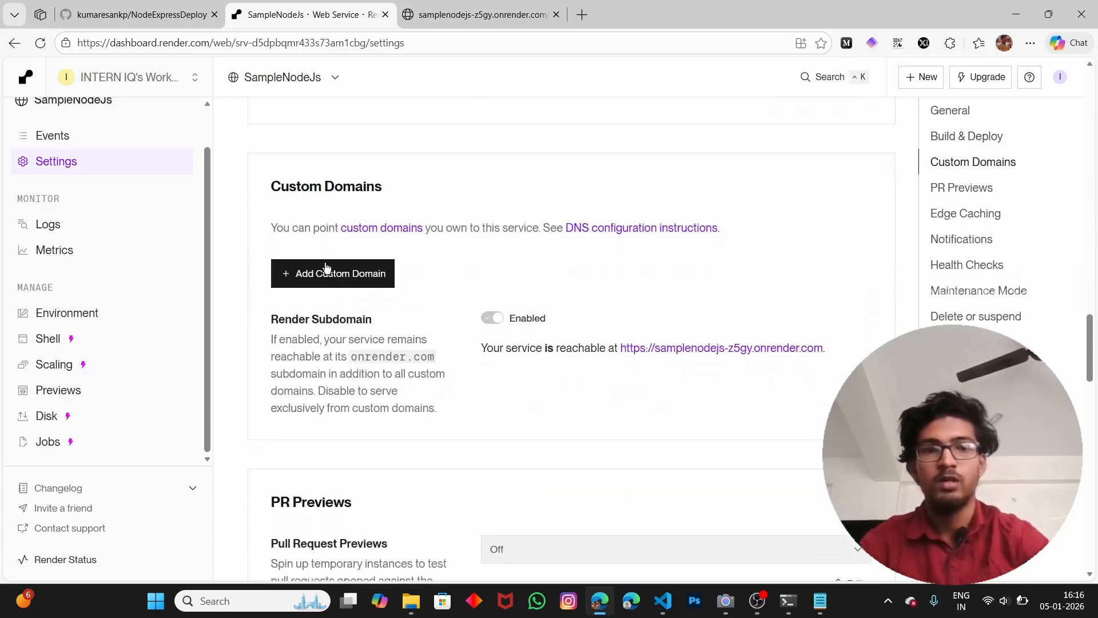
left_click(327, 267)
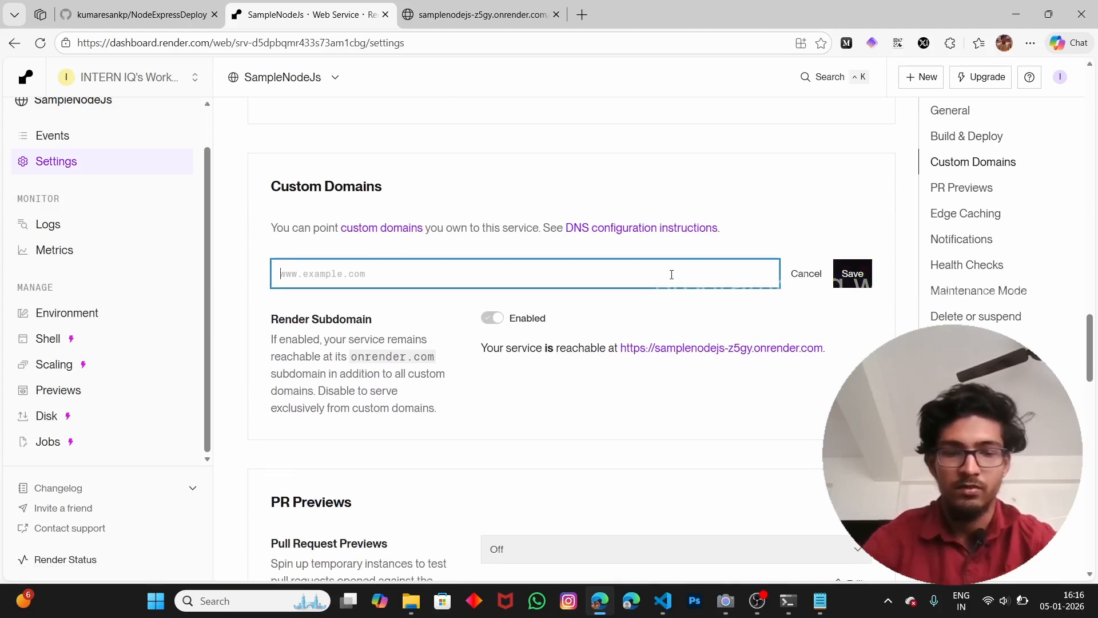
Try to add interniq.live as a custom domain for the SampleNodeJs service
type("interniq.liv")
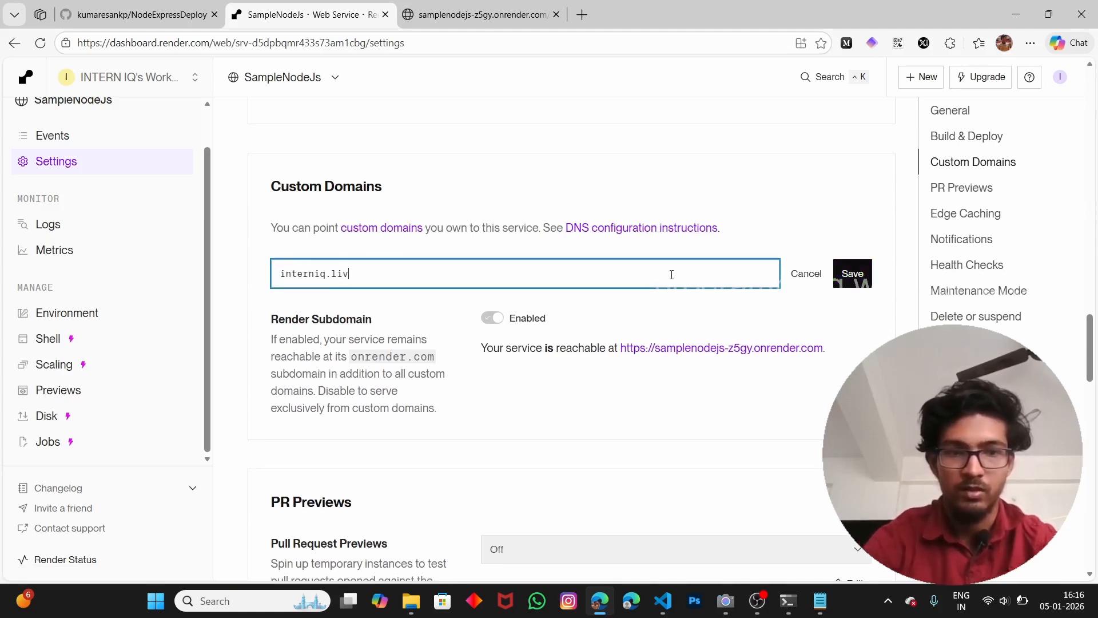
type("e")
key("Return")
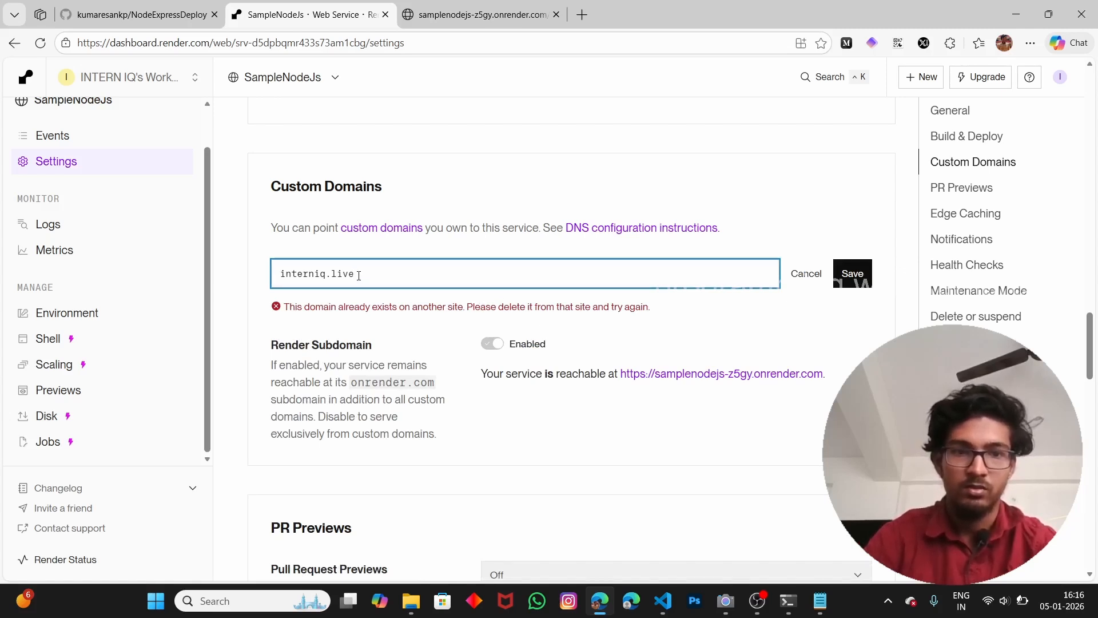
Replace the entered domain with the owner's personal .me domain, save it, and review the required DNS records
key("ctrl+a")
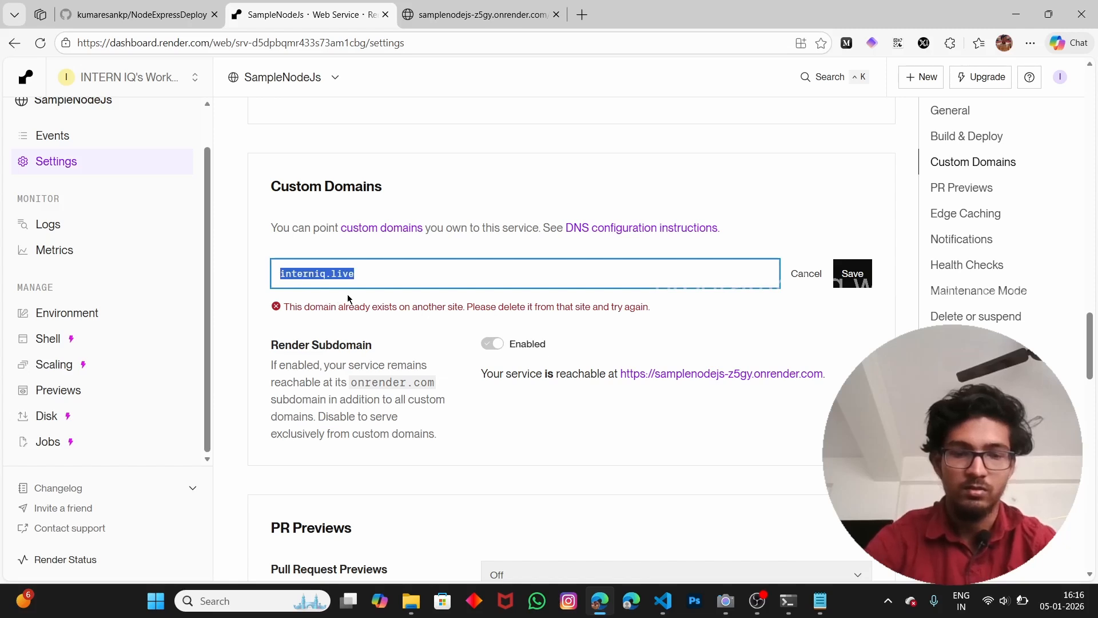
type("kumaresankp.me")
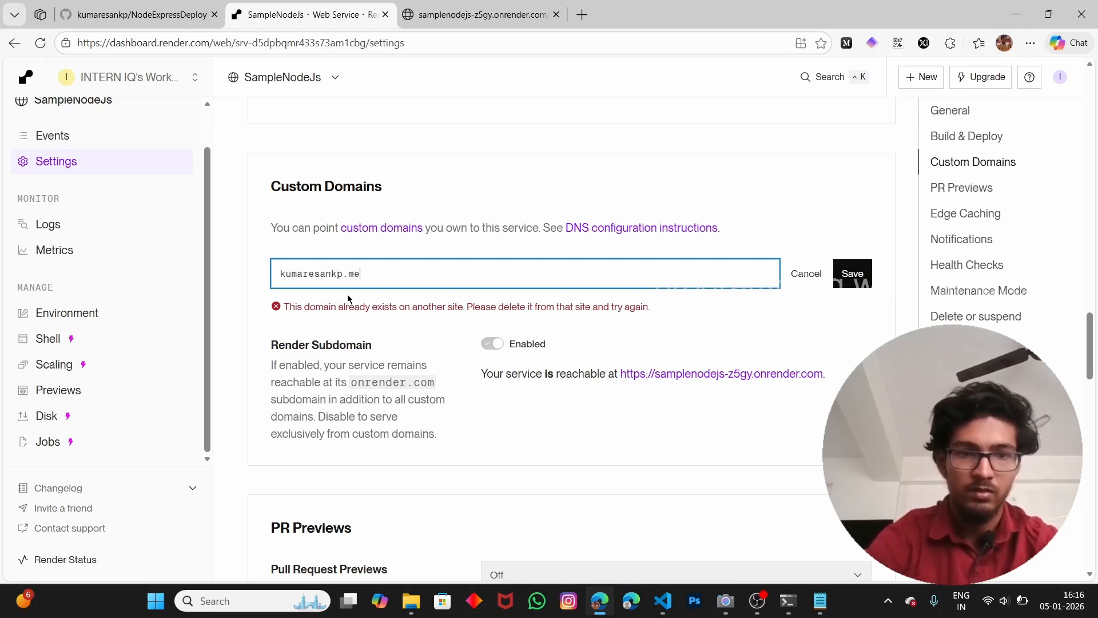
key("Return")
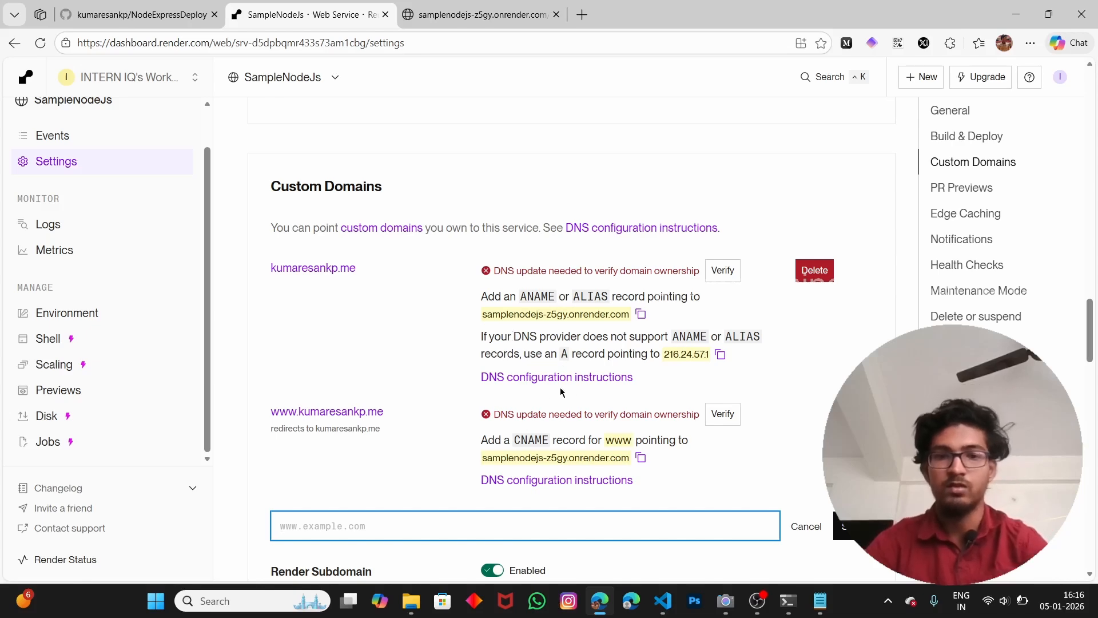
scroll(488, 286, "down", 3)
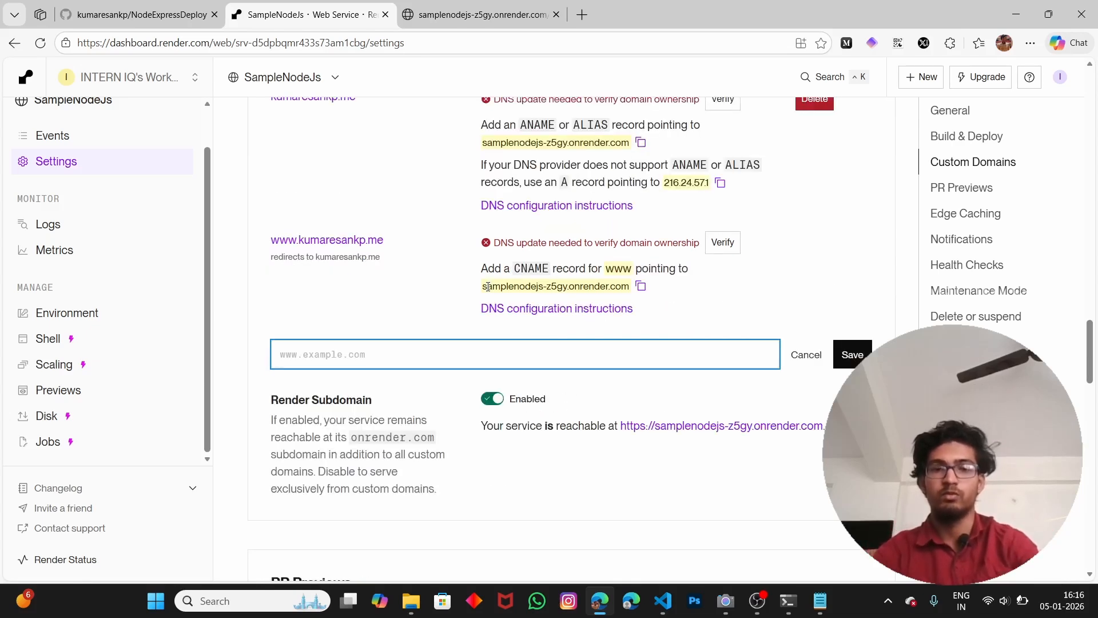
scroll(488, 286, "down", 15)
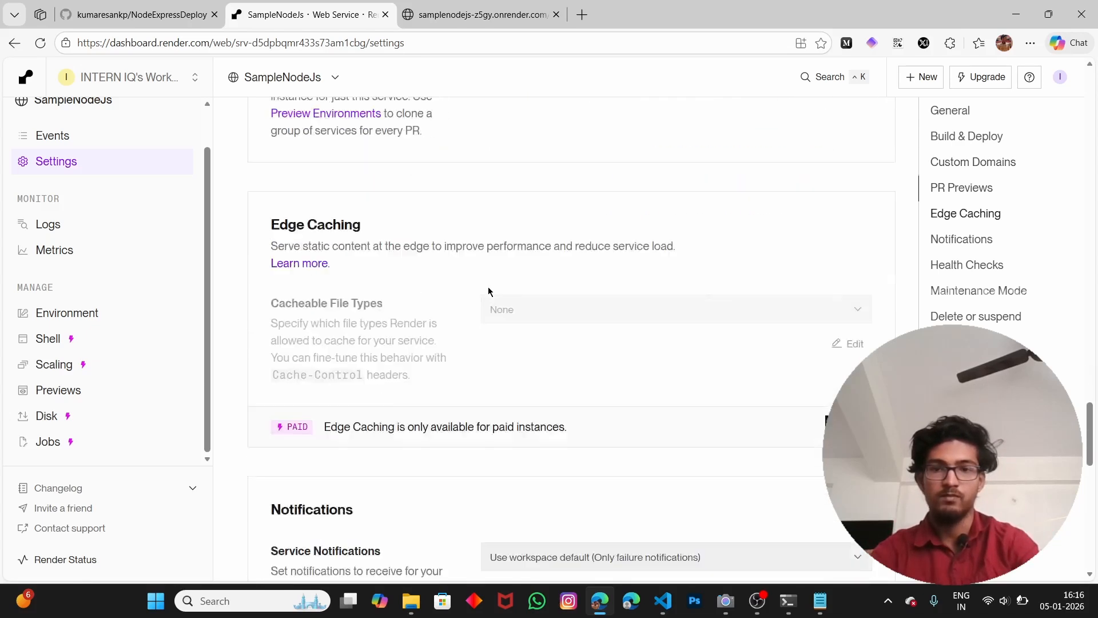